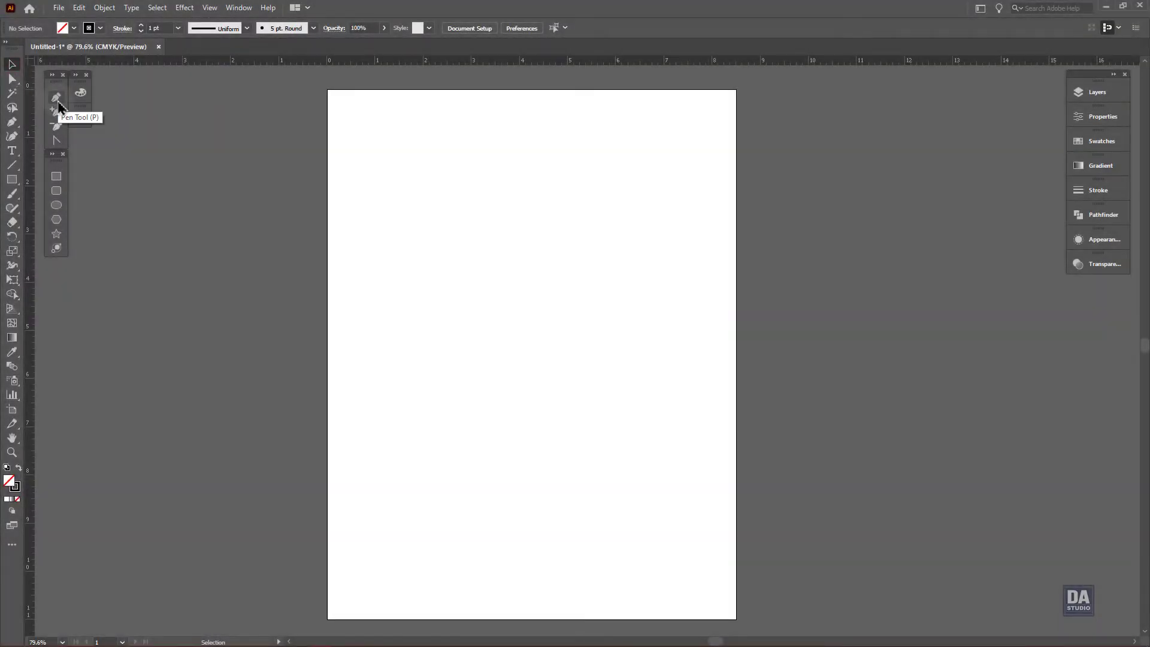
Draw a closed four-corner outline over the page's left half with the Pen tool
{"action": "left_click", "coordinate": [57, 100]}
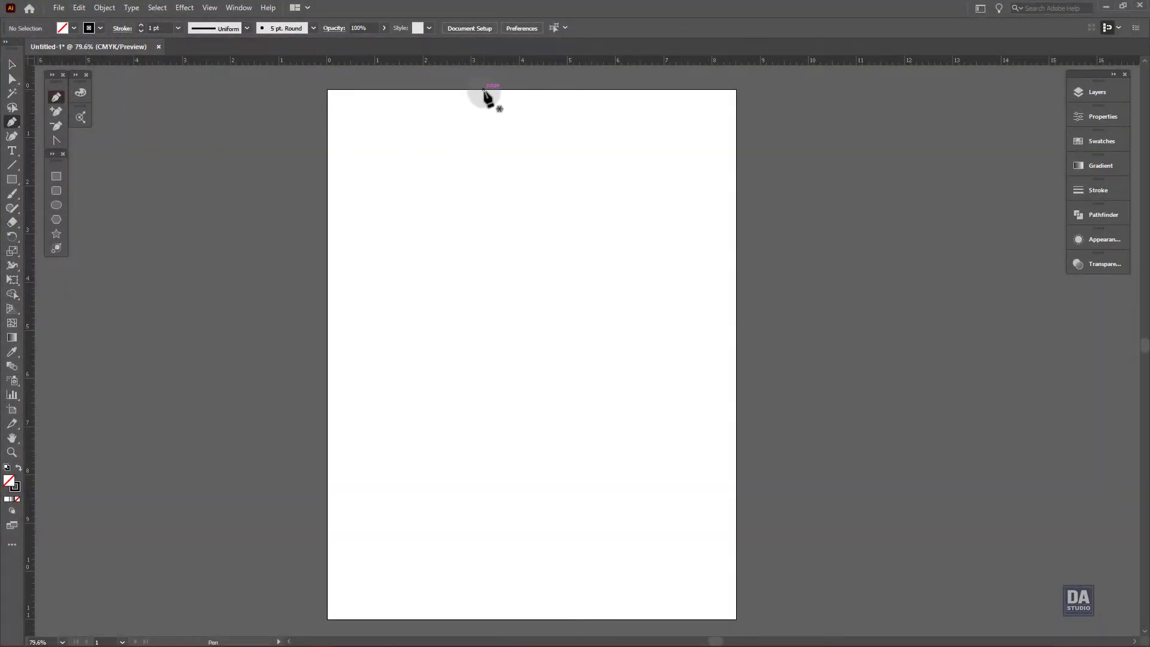
{"action": "left_click", "coordinate": [517, 90]}
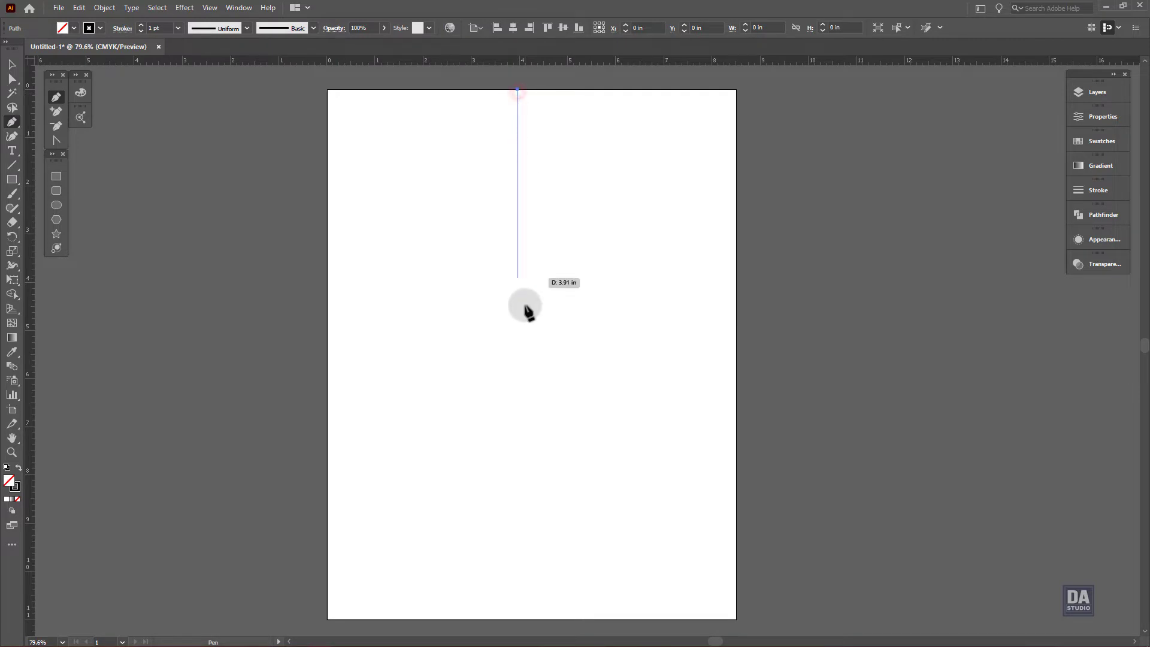
{"action": "left_click", "coordinate": [517, 619]}
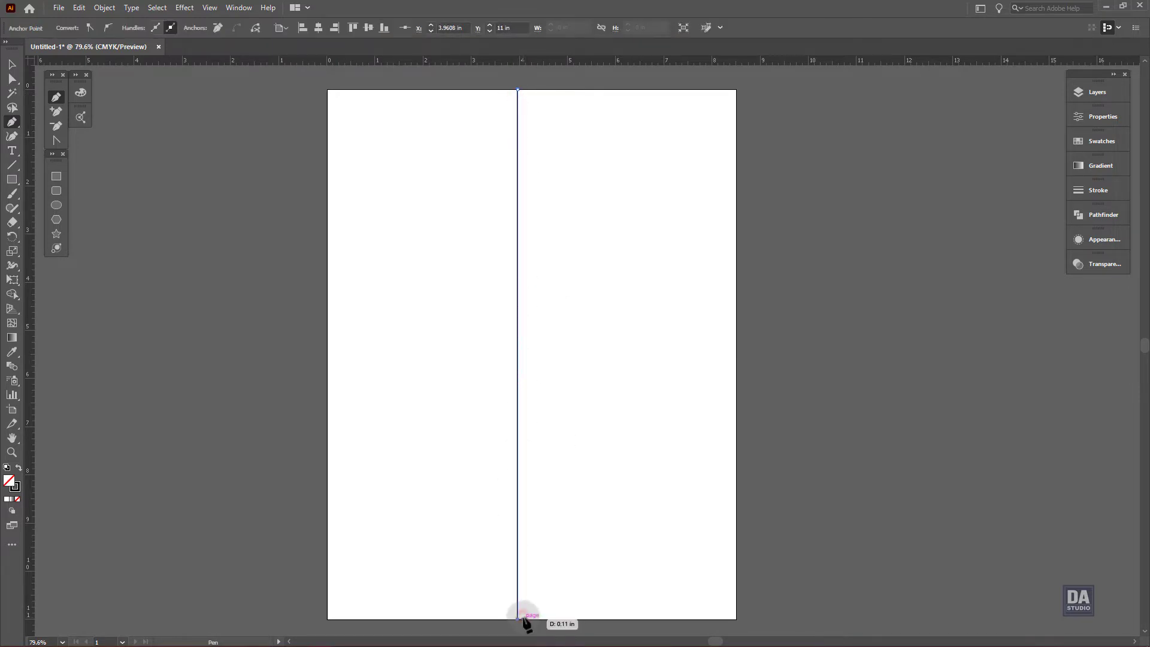
{"action": "left_click", "coordinate": [328, 619]}
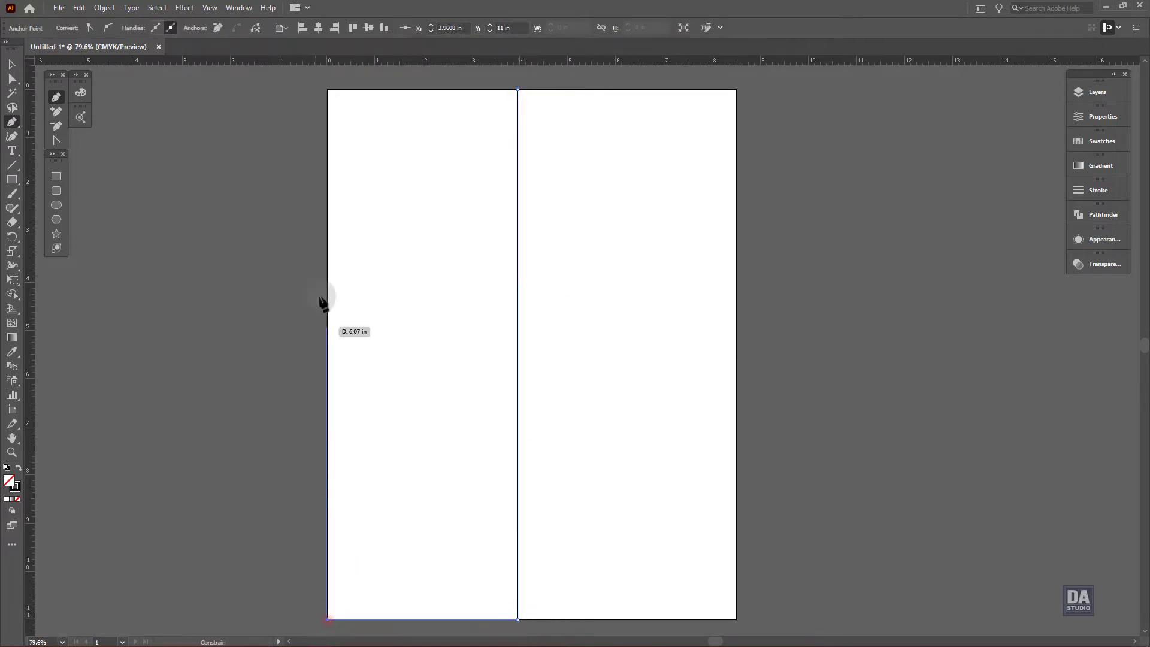
{"action": "left_click", "coordinate": [328, 91]}
{"action": "left_click", "coordinate": [517, 90]}
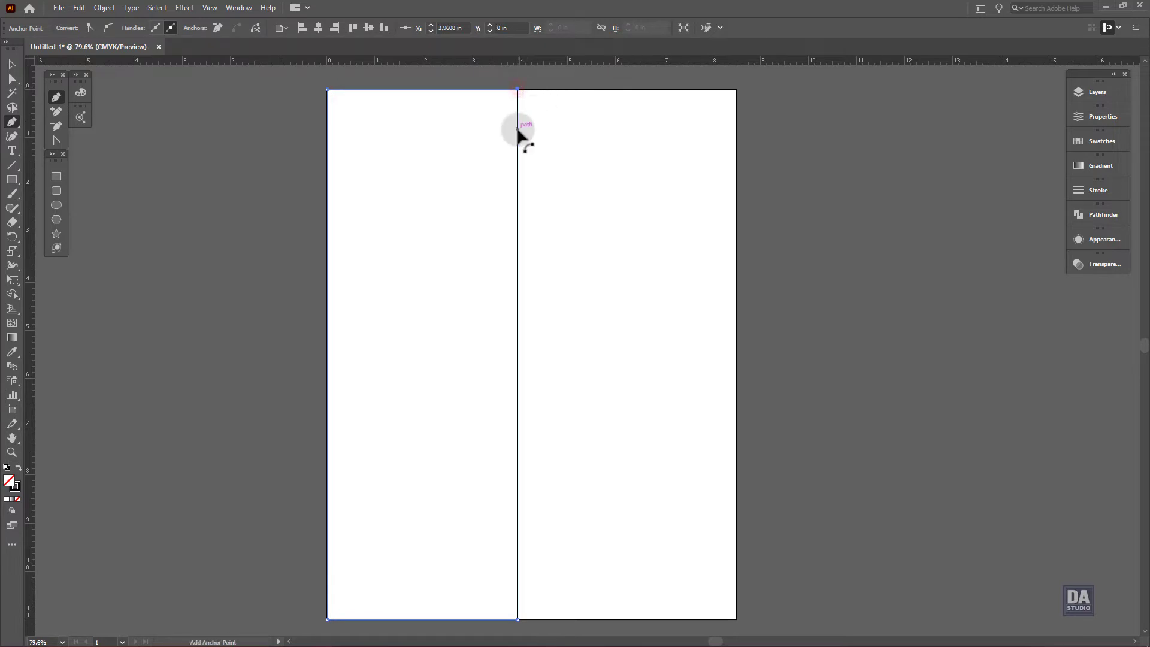
Bend the outline's straight right edge into a smooth top-to-bottom S-curve
{"action": "mouse_move", "coordinate": [519, 128]}
{"action": "left_mouse_down"}
{"action": "mouse_move", "coordinate": [541, 138]}
{"action": "mouse_move", "coordinate": [475, 159]}
{"action": "left_mouse_up"}
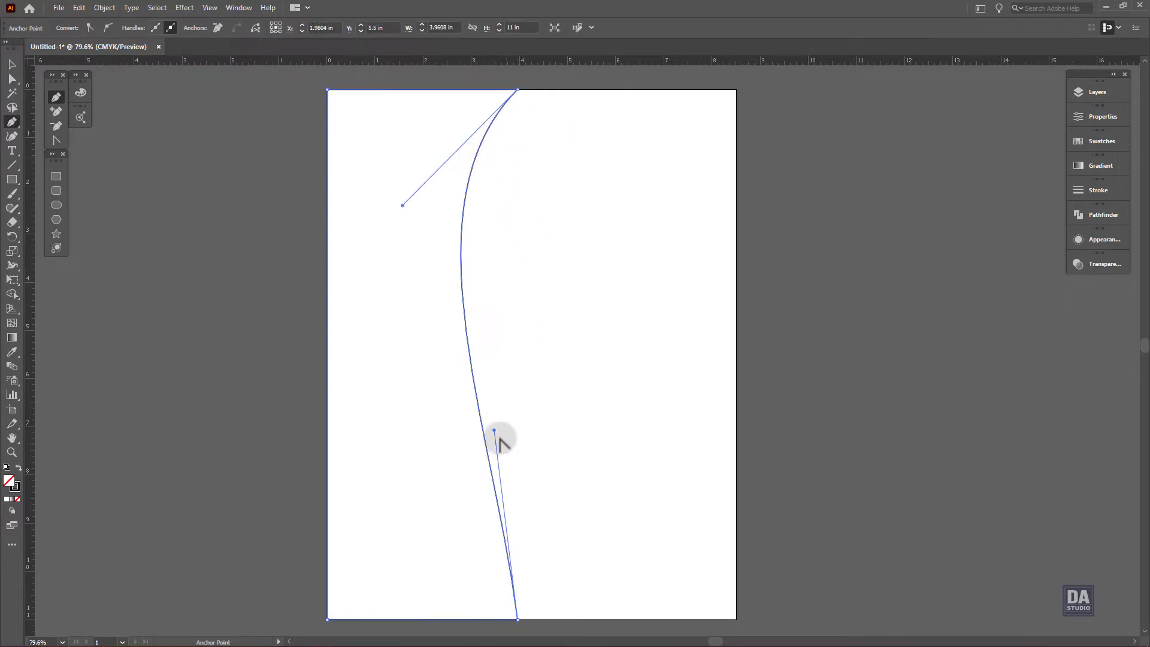
{"action": "mouse_move", "coordinate": [496, 431]}
{"action": "left_mouse_down"}
{"action": "mouse_move", "coordinate": [598, 423]}
{"action": "mouse_move", "coordinate": [672, 456]}
{"action": "left_mouse_up"}
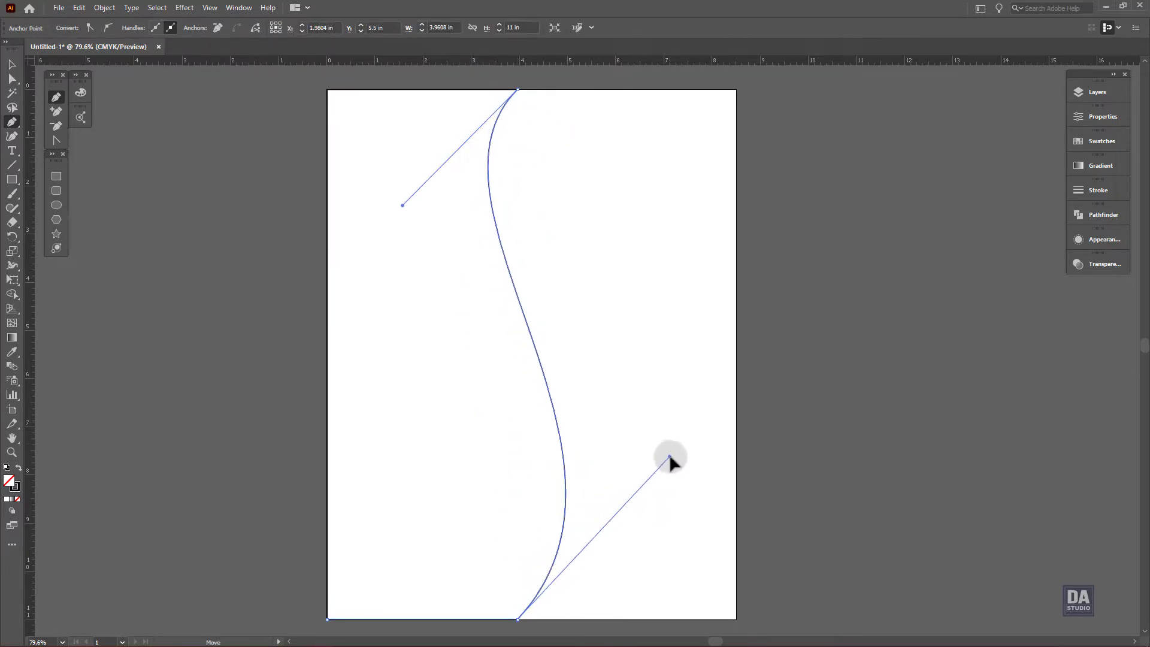
{"action": "left_click_drag", "start_coordinate": [403, 205], "coordinate": [374, 275]}
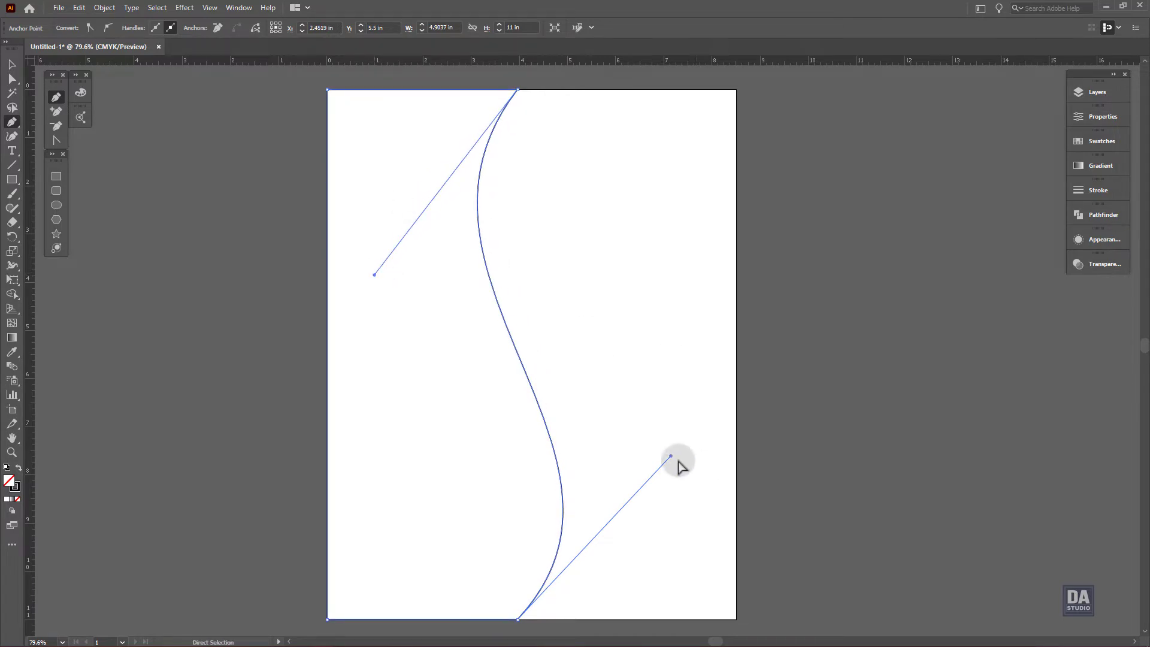
{"action": "left_click_drag", "start_coordinate": [671, 456], "coordinate": [730, 383]}
{"action": "left_click_drag", "start_coordinate": [374, 275], "coordinate": [373, 304]}
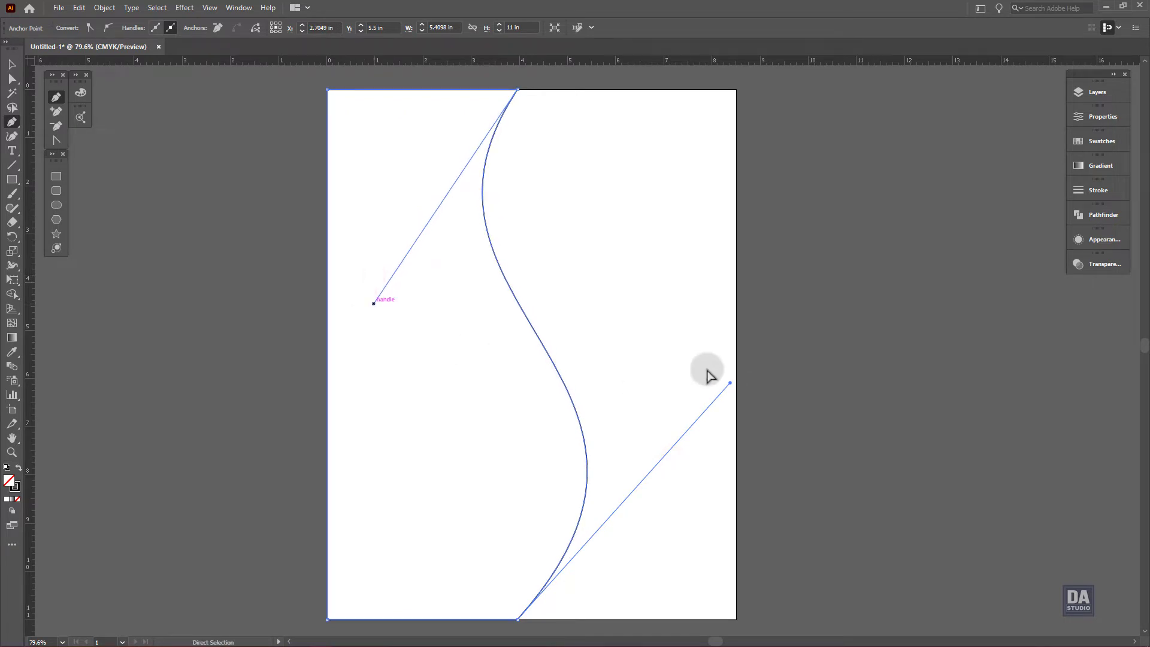
{"action": "left_click_drag", "start_coordinate": [730, 383], "coordinate": [746, 364]}
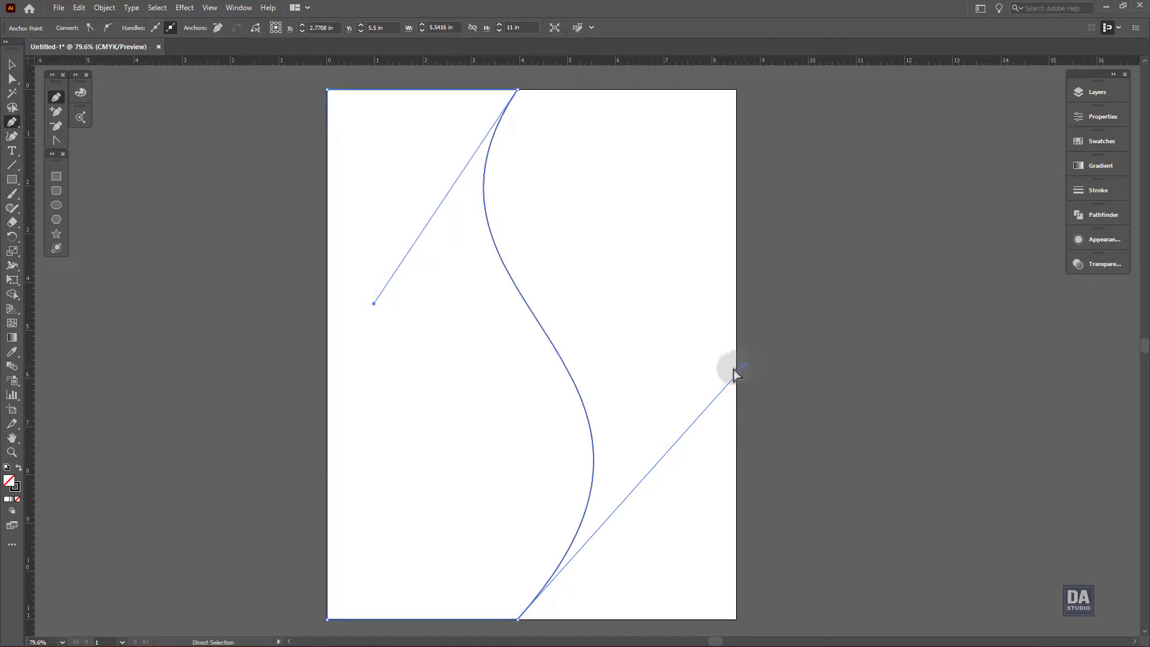
Fill the S-edged shape dark charcoal grey, about 92% black, with no stroke, then deselect
{"action": "left_click", "coordinate": [81, 100]}
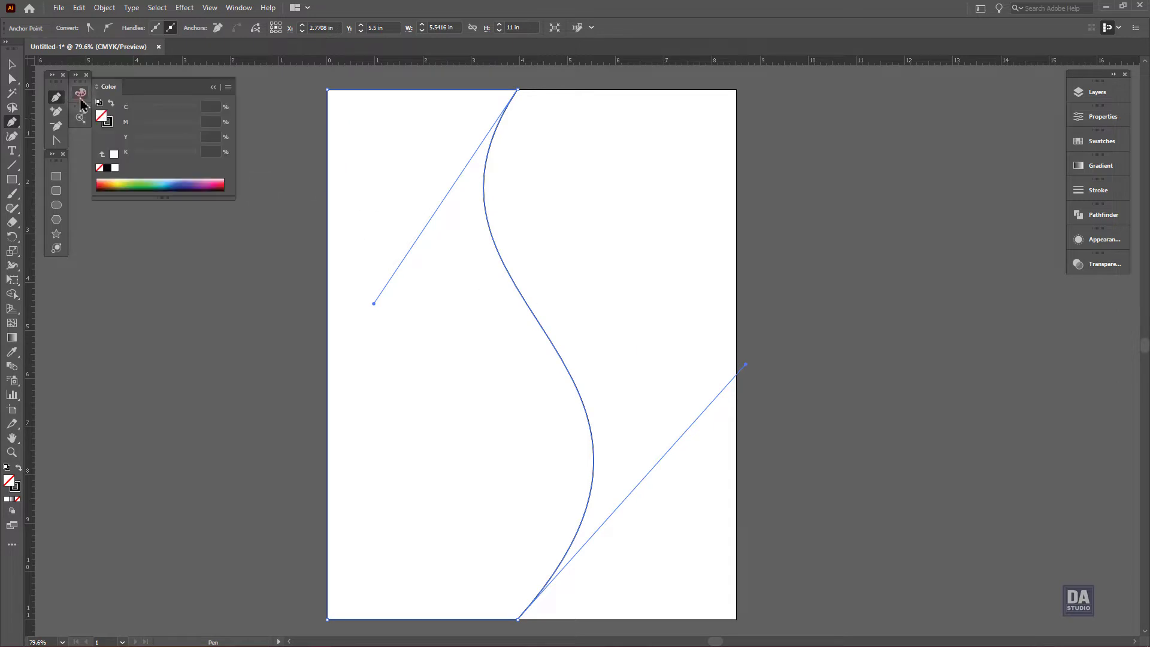
{"action": "left_click", "coordinate": [111, 104]}
{"action": "left_click_drag", "start_coordinate": [193, 158], "coordinate": [190, 158]}
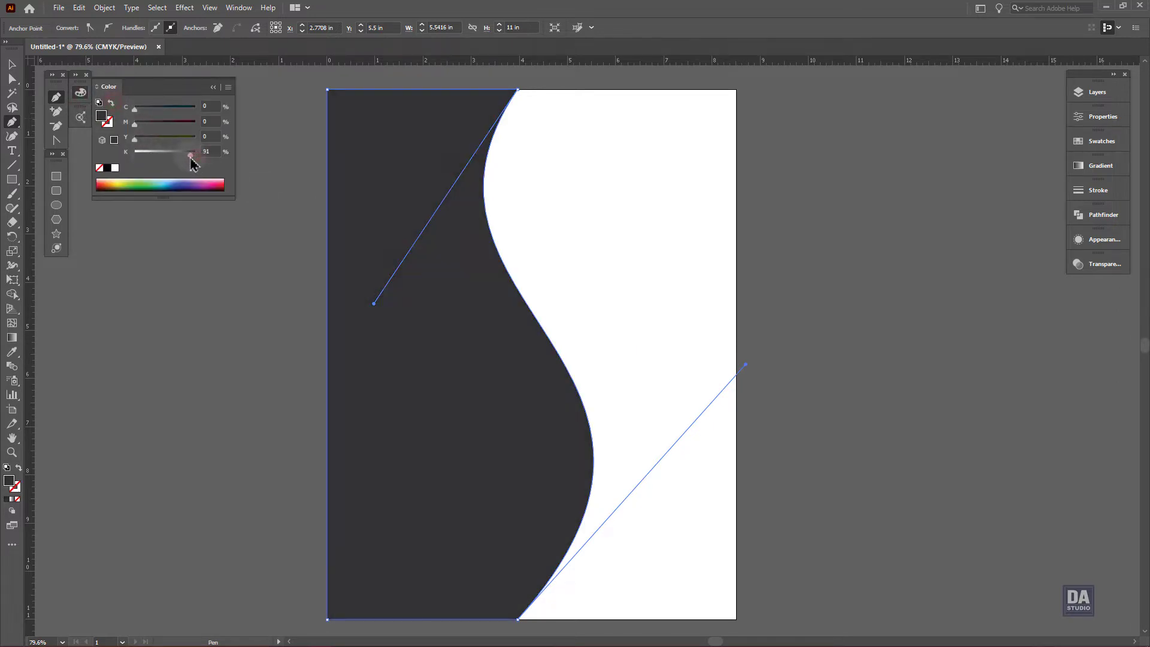
{"action": "key", "text": "v"}
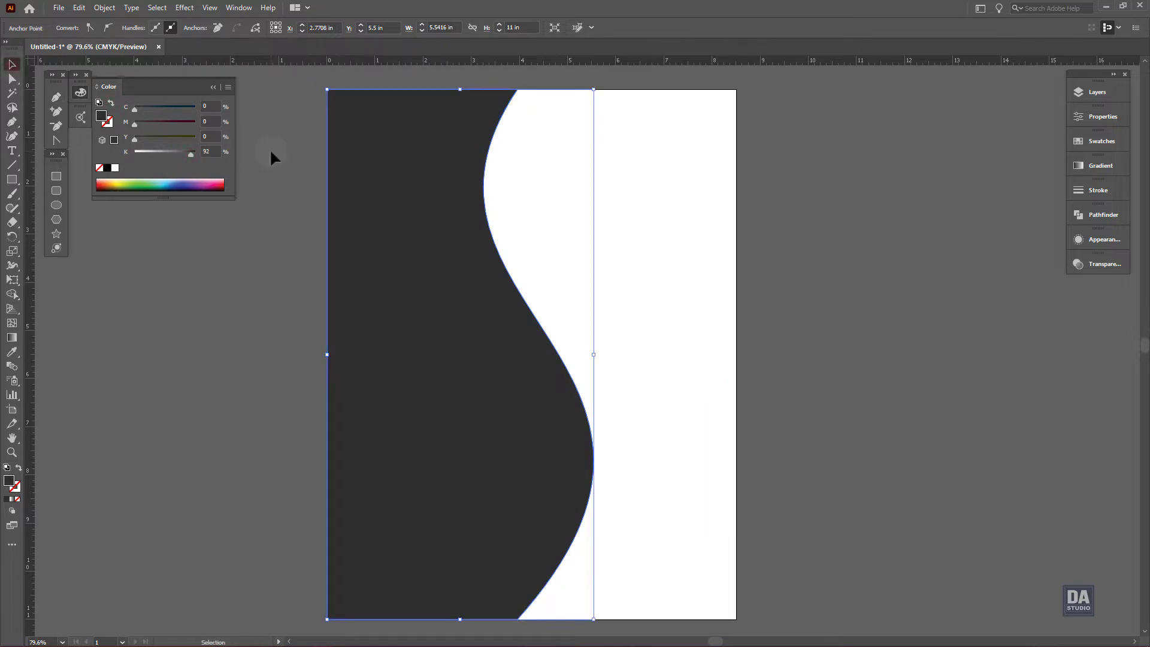
{"action": "left_click", "coordinate": [269, 153]}
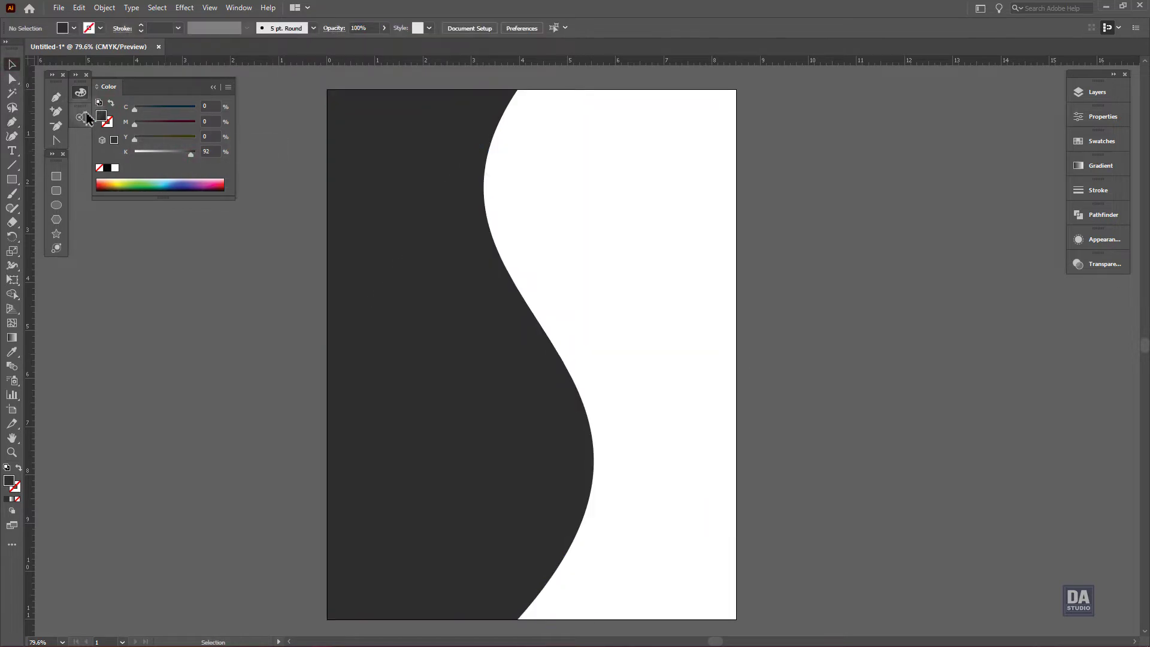
{"action": "left_click", "coordinate": [58, 98]}
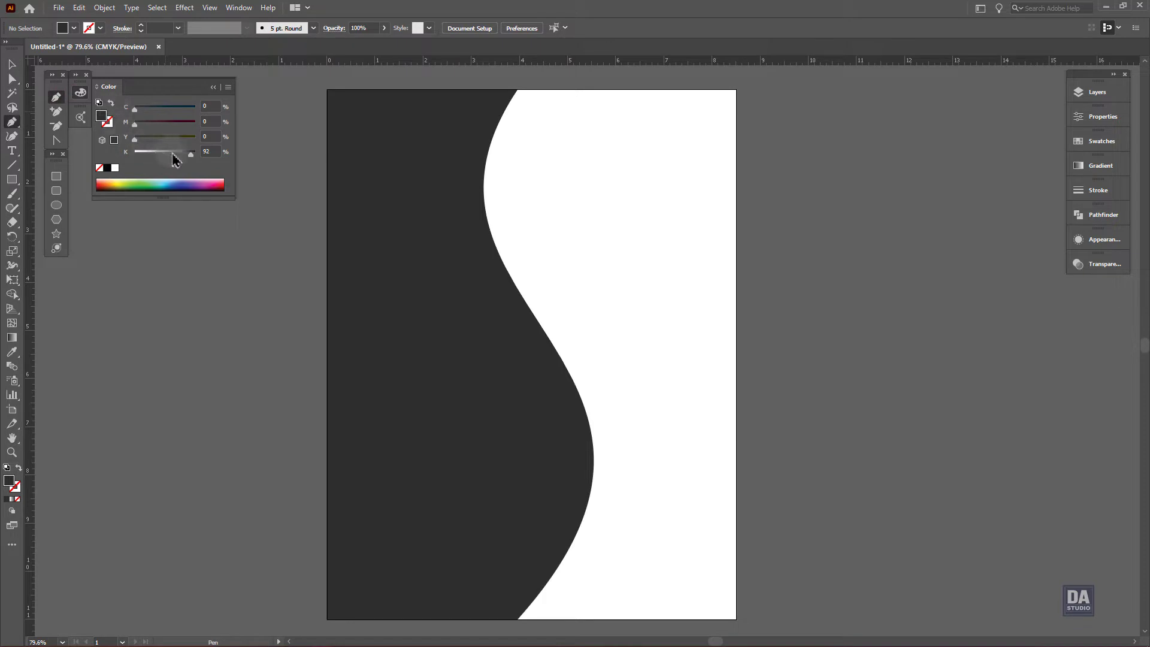
Draw a second shape with an S-curved left edge, filled mid-grey at about 50% black
{"action": "left_click_drag", "start_coordinate": [173, 158], "coordinate": [166, 160]}
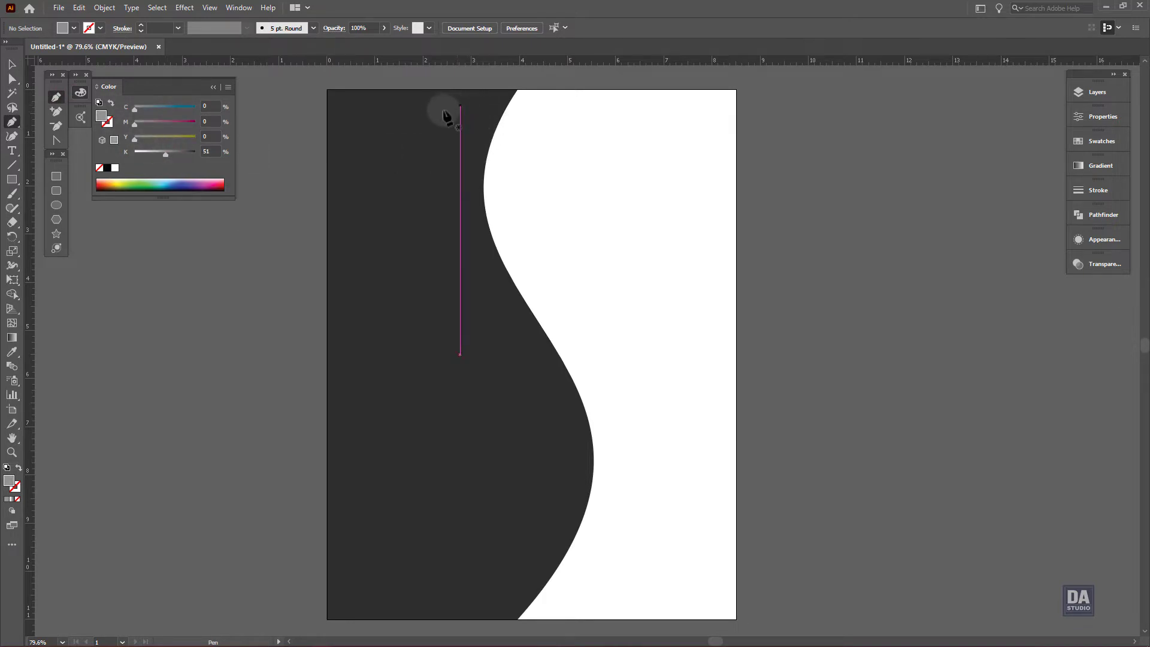
{"action": "left_click", "coordinate": [375, 90]}
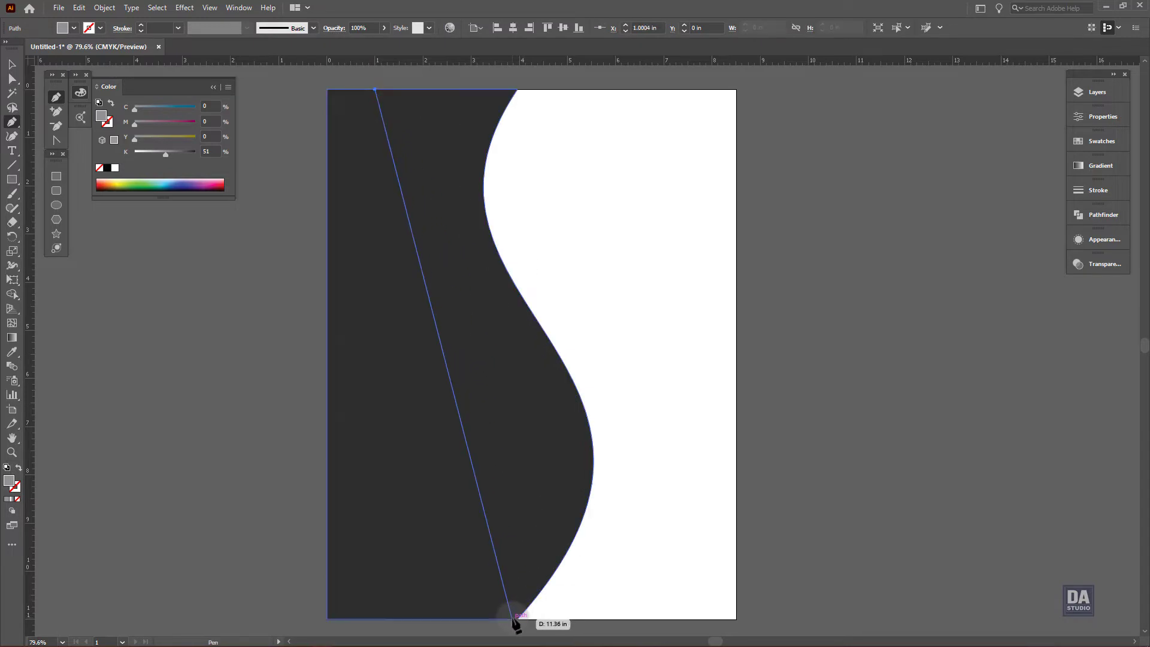
{"action": "left_click_drag", "start_coordinate": [513, 619], "coordinate": [546, 535]}
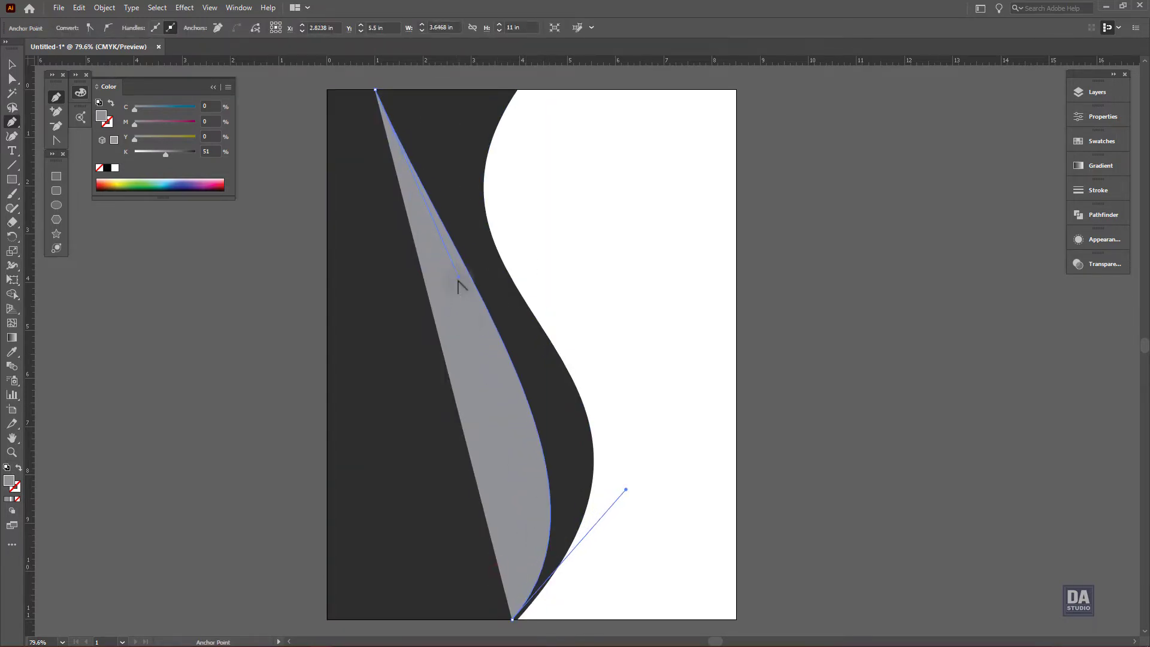
{"action": "left_click_drag", "start_coordinate": [459, 278], "coordinate": [342, 277]}
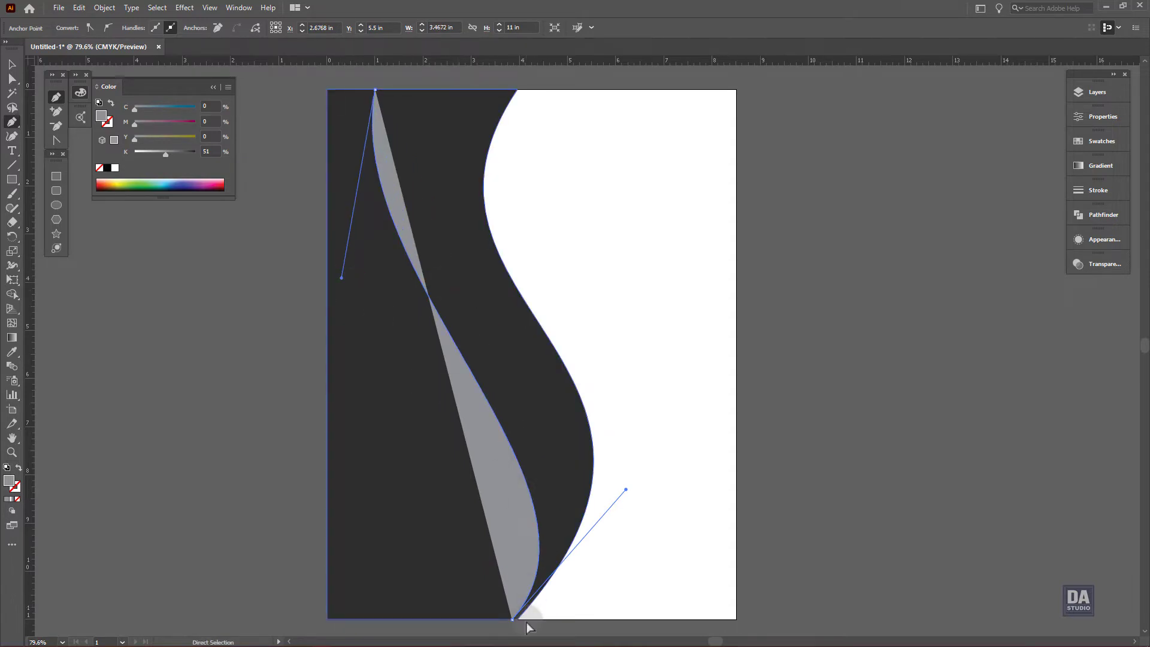
{"action": "left_click", "coordinate": [639, 619]}
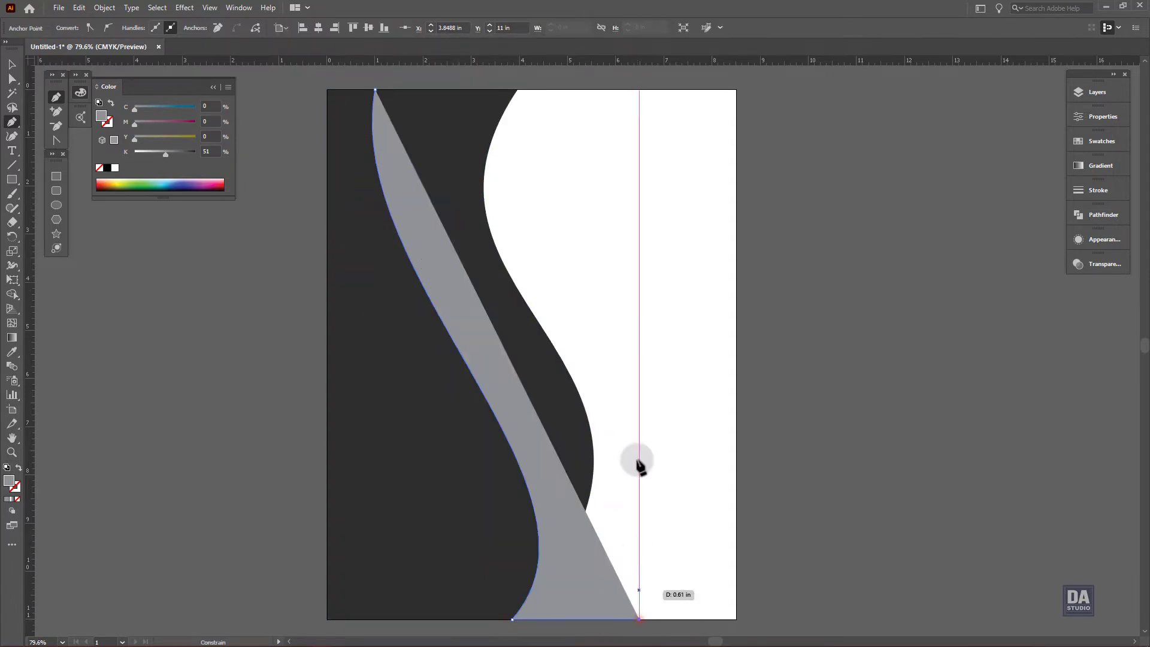
{"action": "left_click", "coordinate": [639, 89]}
{"action": "left_click", "coordinate": [375, 90]}
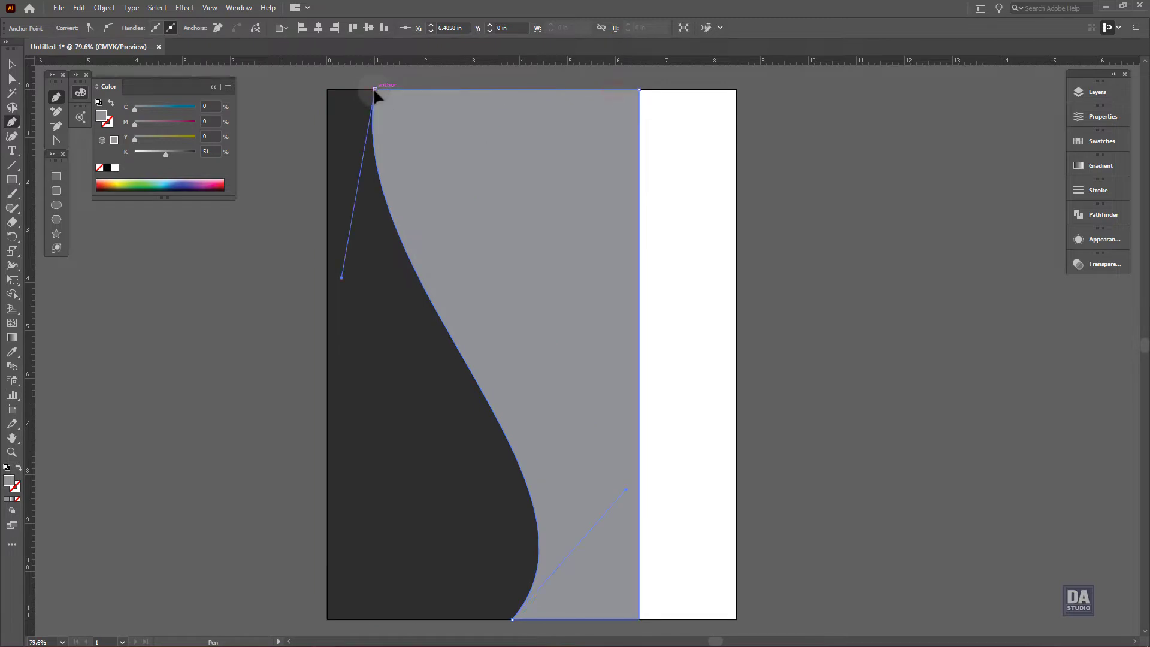
Delete the grey area right of the S-curve with Shape Builder, then select the band's curve anchor
{"action": "left_click", "coordinate": [11, 63]}
{"action": "left_click", "coordinate": [404, 304]}
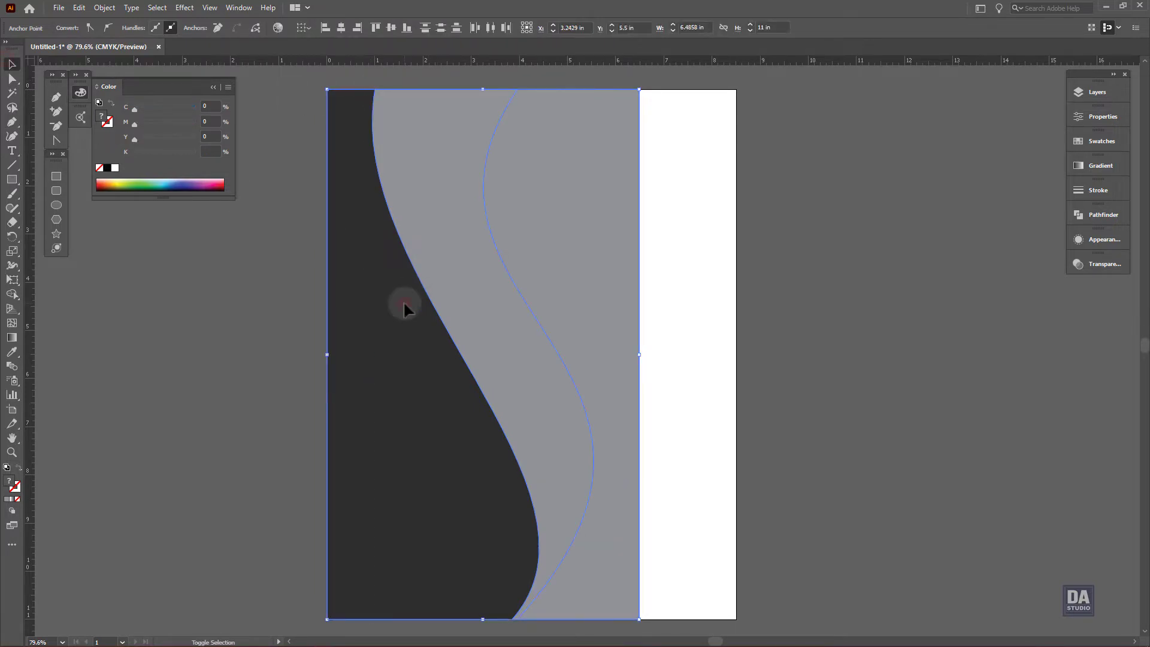
{"action": "left_click", "coordinate": [12, 294]}
{"action": "left_click", "coordinate": [616, 267], "text": "alt"}
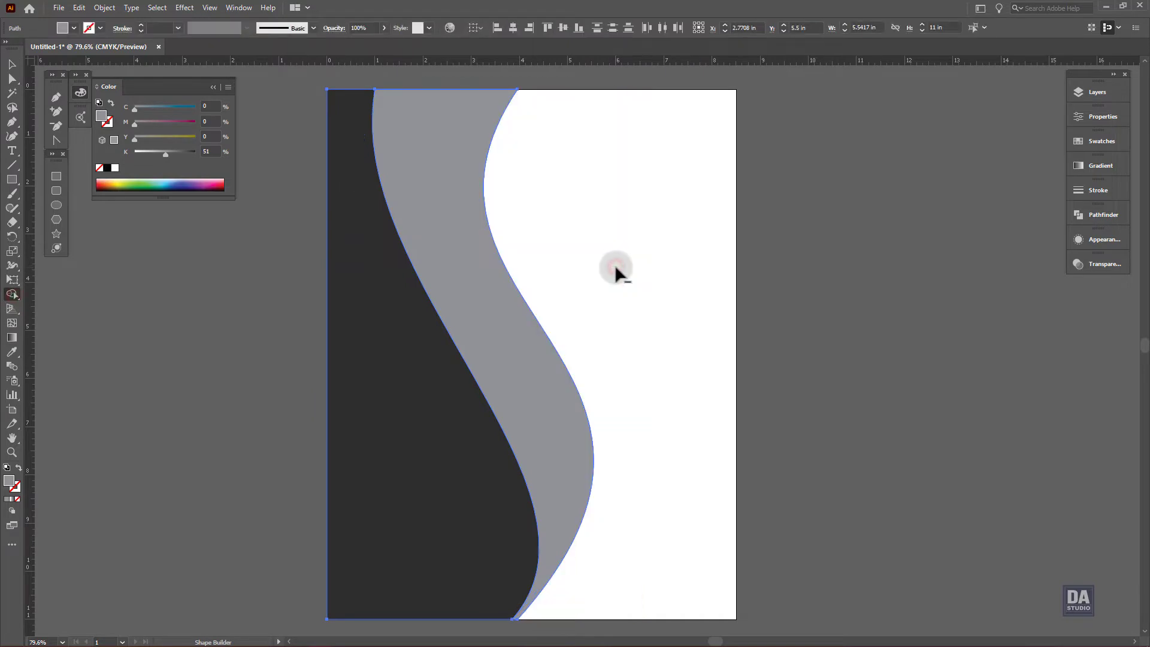
{"action": "key", "text": "a"}
{"action": "left_click", "coordinate": [468, 277]}
{"action": "left_click", "coordinate": [575, 267]}
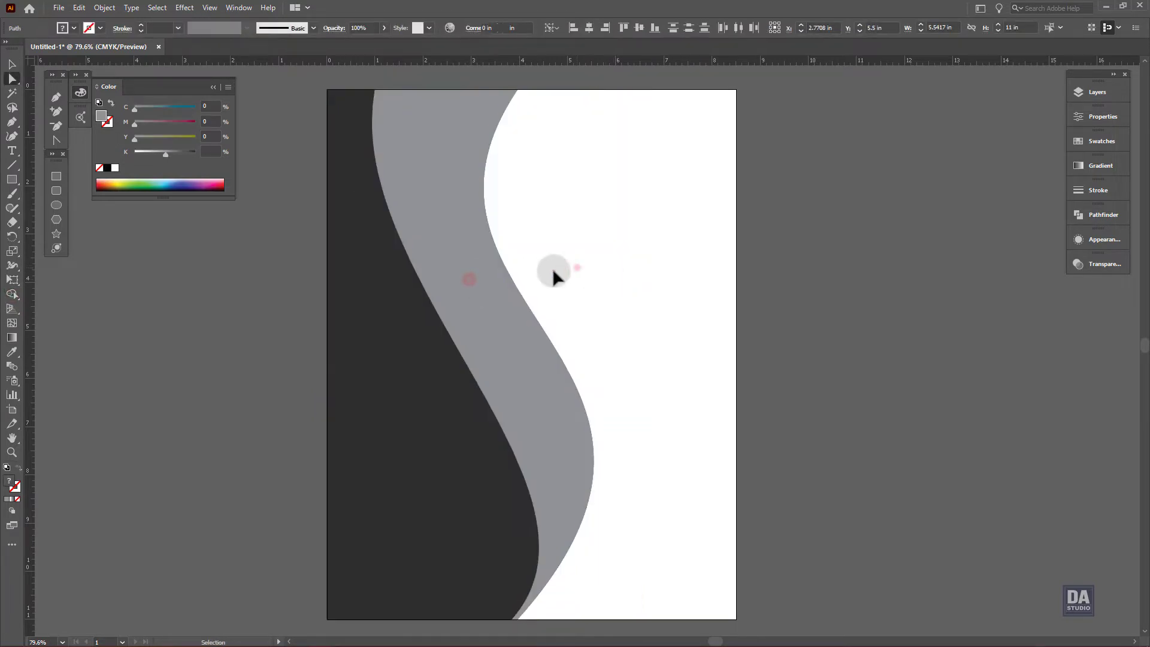
{"action": "left_click", "coordinate": [455, 276]}
Swing the grey band's upper bend left and shift its bottom anchor left into a thin taper
{"action": "left_click_drag", "start_coordinate": [513, 617], "coordinate": [649, 409]}
{"action": "mouse_move", "coordinate": [341, 277]}
{"action": "left_mouse_down"}
{"action": "mouse_move", "coordinate": [287, 310]}
{"action": "mouse_move", "coordinate": [270, 298]}
{"action": "mouse_move", "coordinate": [273, 267]}
{"action": "left_mouse_up"}
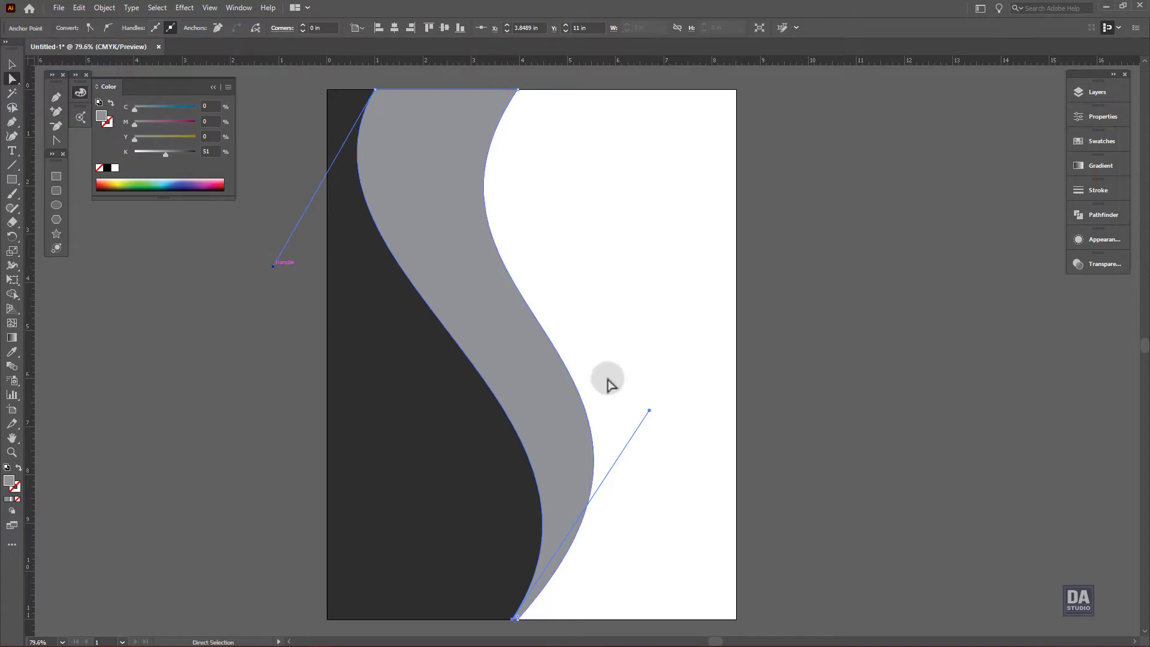
{"action": "left_click_drag", "start_coordinate": [649, 411], "coordinate": [639, 417]}
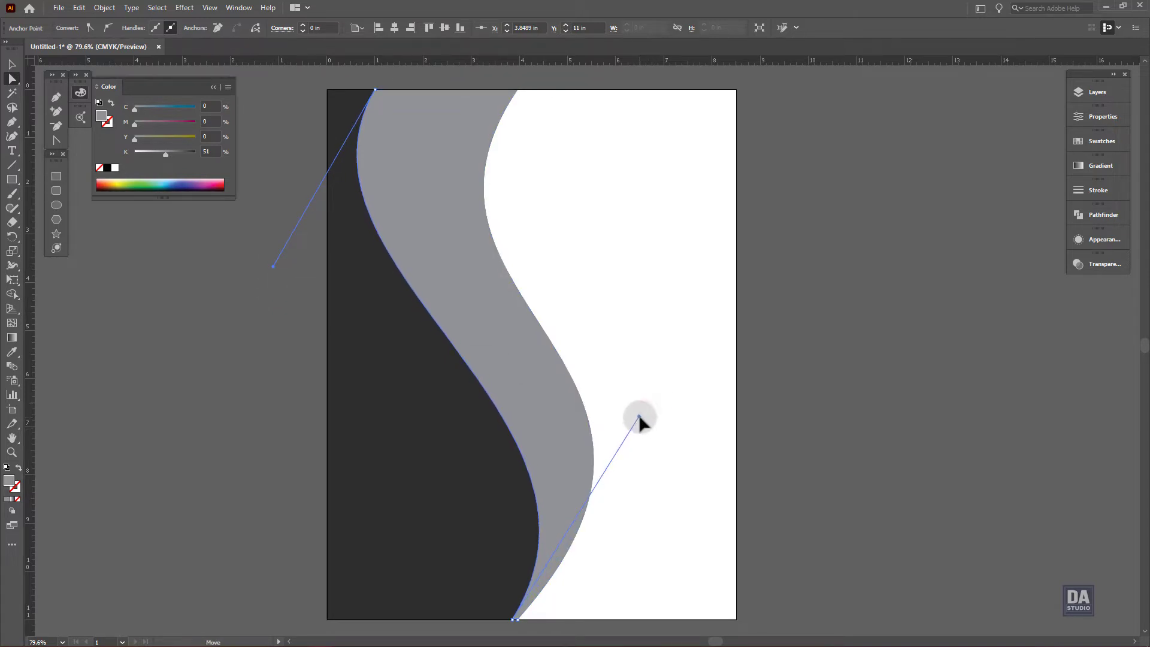
{"action": "left_click", "coordinate": [668, 376]}
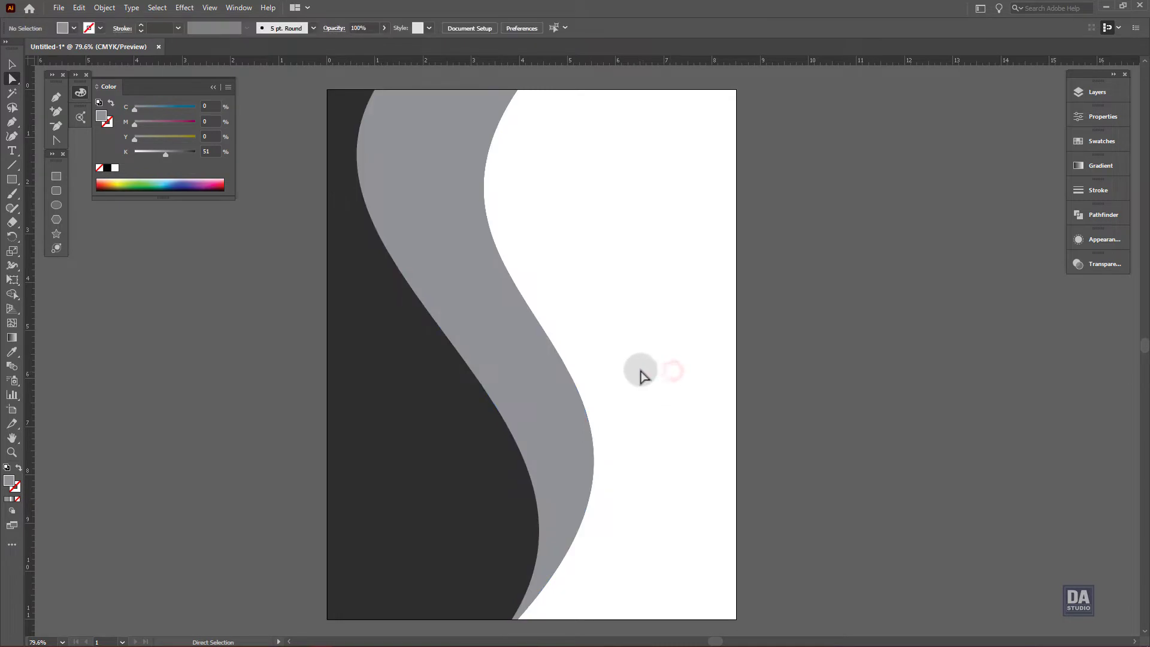
{"action": "left_click", "coordinate": [515, 617]}
{"action": "left_click_drag", "start_coordinate": [515, 617], "coordinate": [498, 619]}
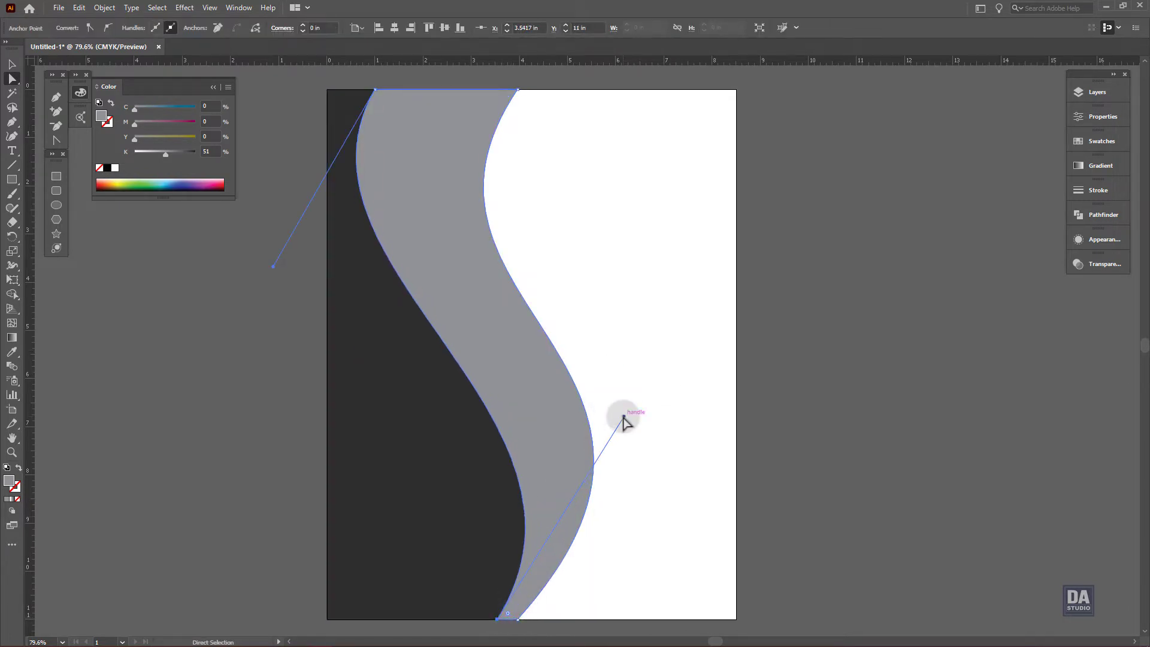
{"action": "mouse_move", "coordinate": [621, 416]}
{"action": "left_mouse_down"}
{"action": "mouse_move", "coordinate": [647, 407]}
{"action": "mouse_move", "coordinate": [642, 422]}
{"action": "left_mouse_up"}
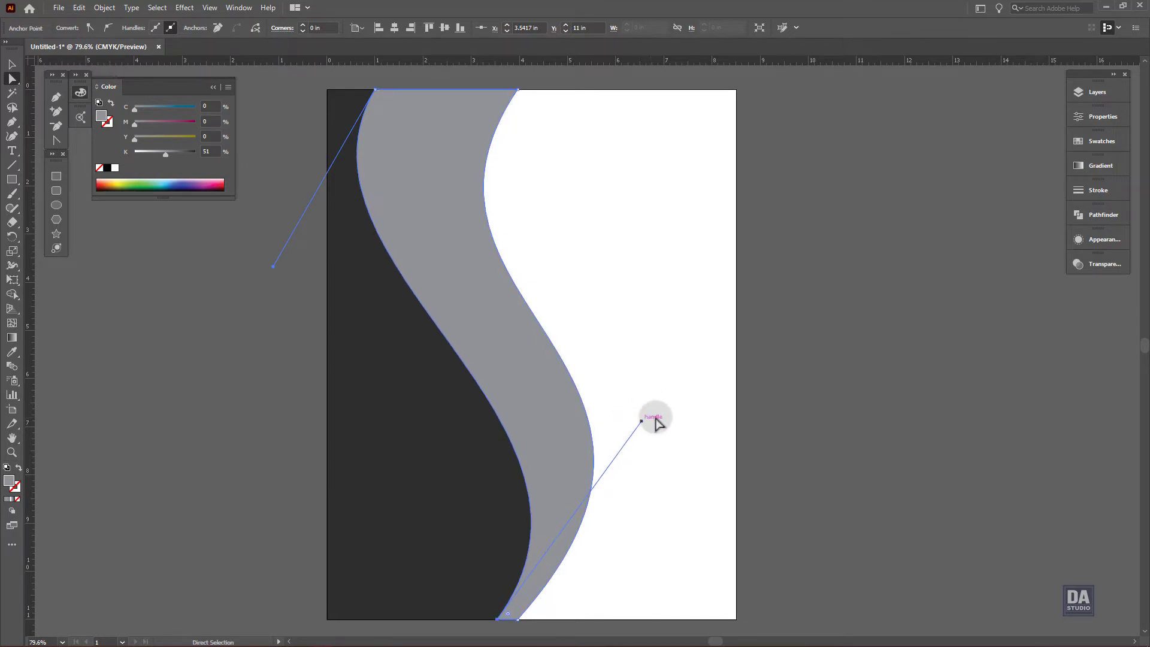
{"action": "left_click", "coordinate": [641, 422]}
{"action": "left_click", "coordinate": [56, 99]}
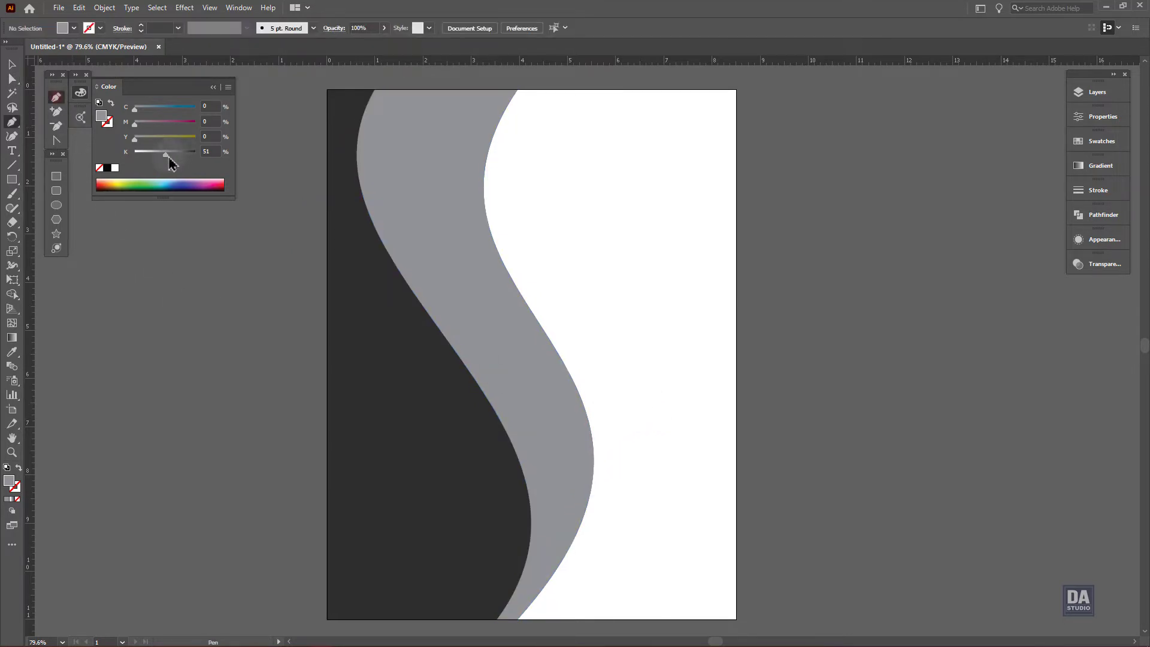
Draw a top-to-bottom rectangle filled light grey at about 26% black
{"action": "left_click_drag", "start_coordinate": [176, 156], "coordinate": [153, 156]}
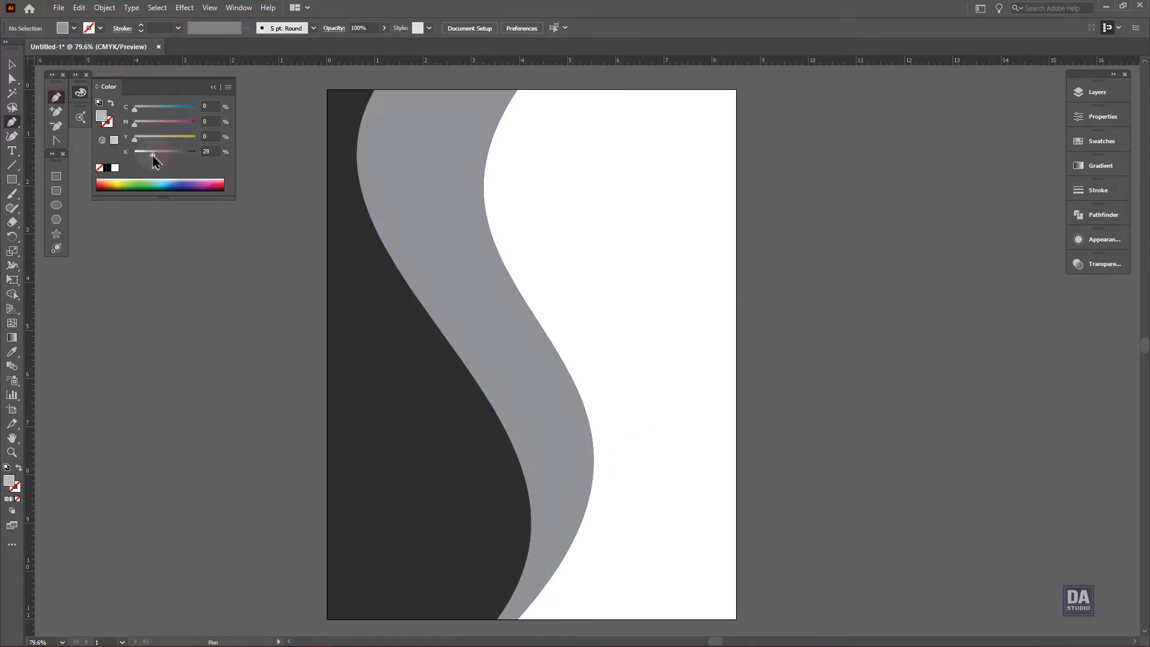
{"action": "left_click", "coordinate": [476, 90]}
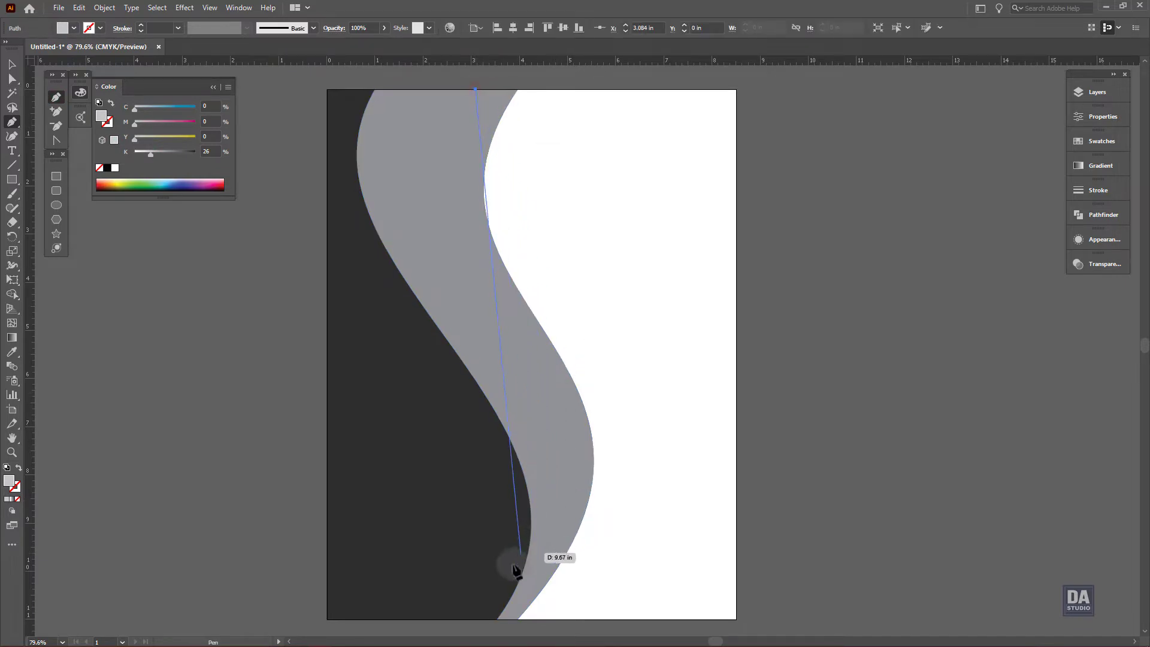
{"action": "left_click", "coordinate": [502, 619]}
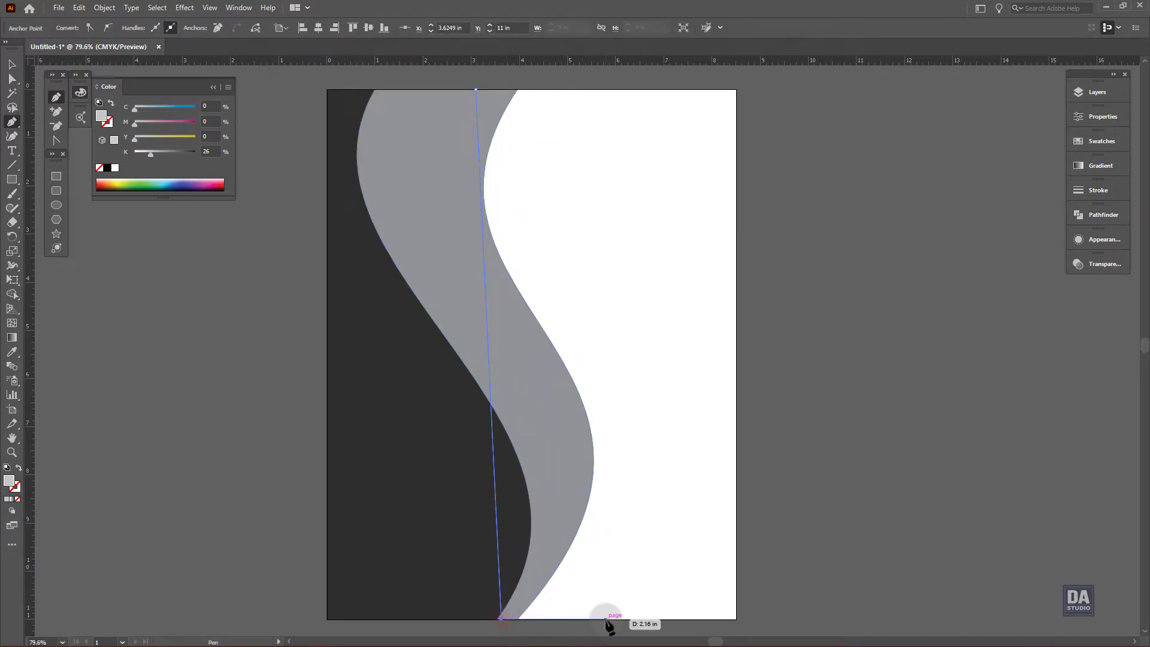
{"action": "left_click", "coordinate": [645, 619]}
{"action": "left_click", "coordinate": [645, 90]}
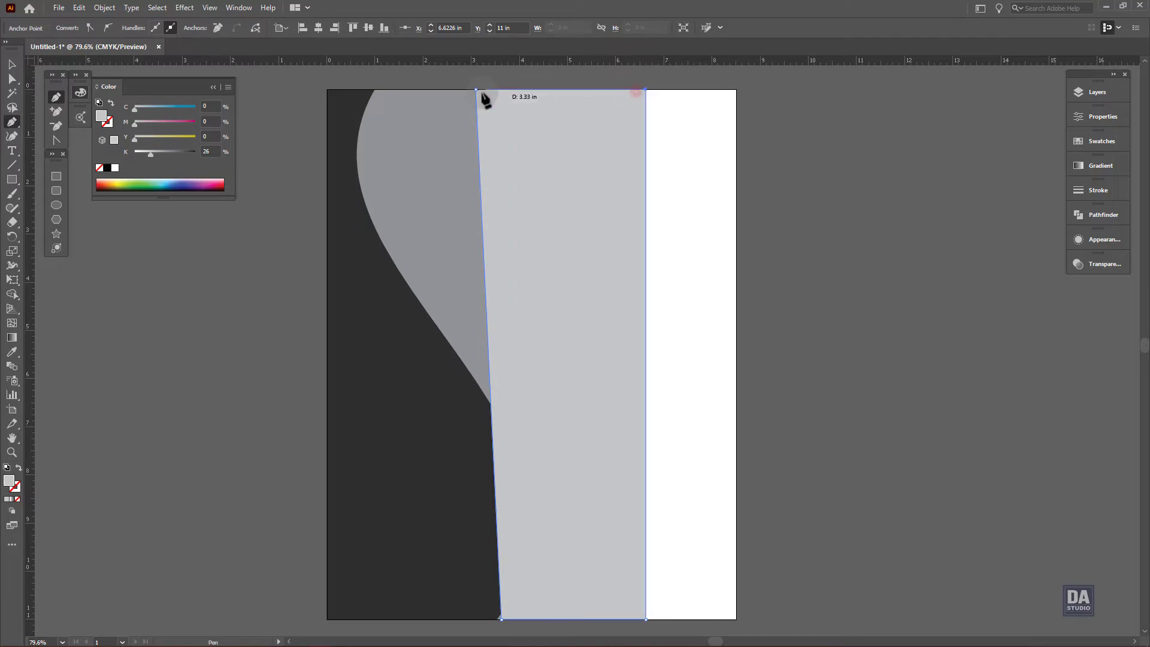
{"action": "left_click", "coordinate": [476, 90]}
Trim the rectangle right of the S-curve with Shape Builder and select the band's top and bottom anchors
{"action": "key", "text": "ctrl+a"}
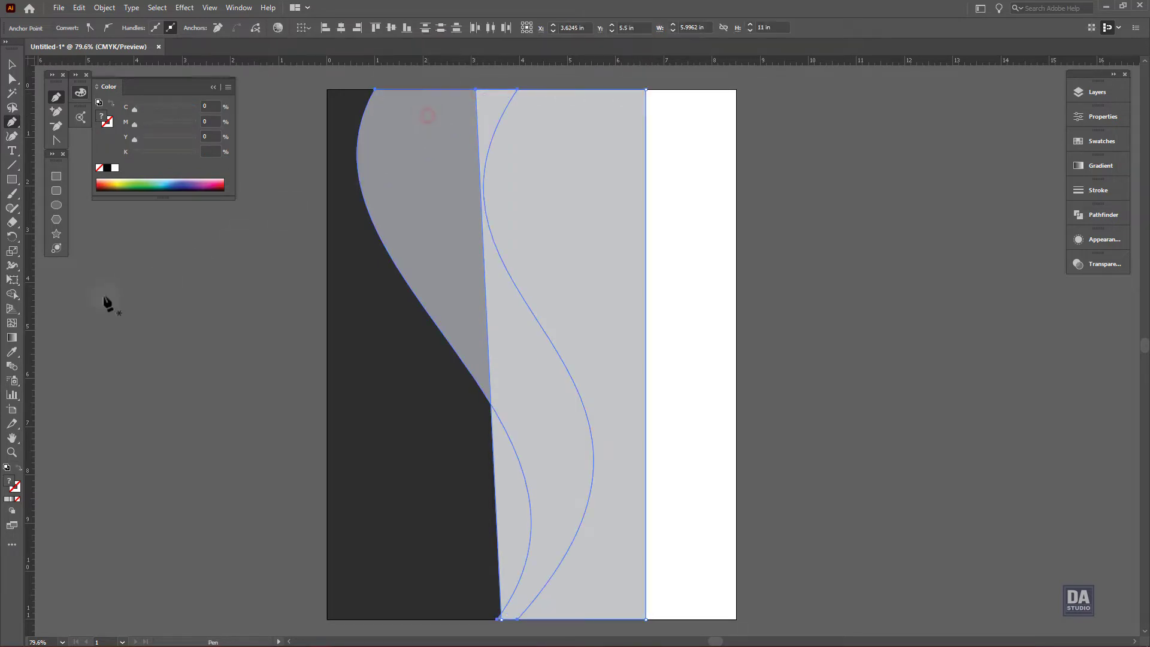
{"action": "left_click", "coordinate": [12, 294]}
{"action": "left_click", "coordinate": [587, 311], "text": "alt"}
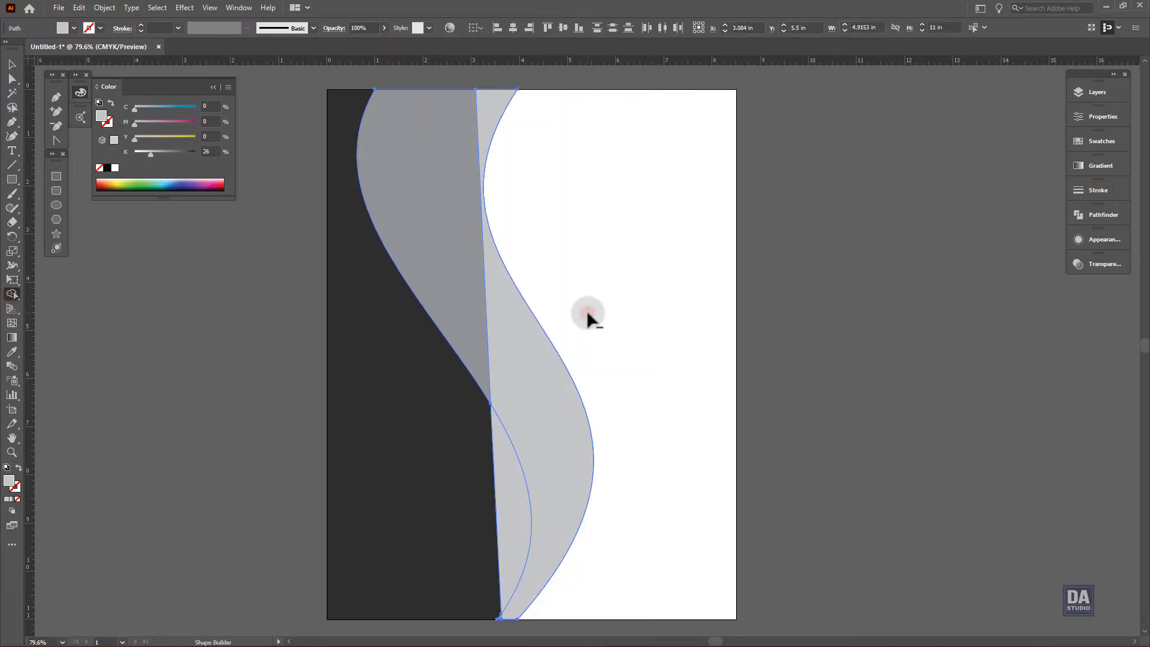
{"action": "left_click", "coordinate": [518, 362]}
{"action": "key", "text": "a"}
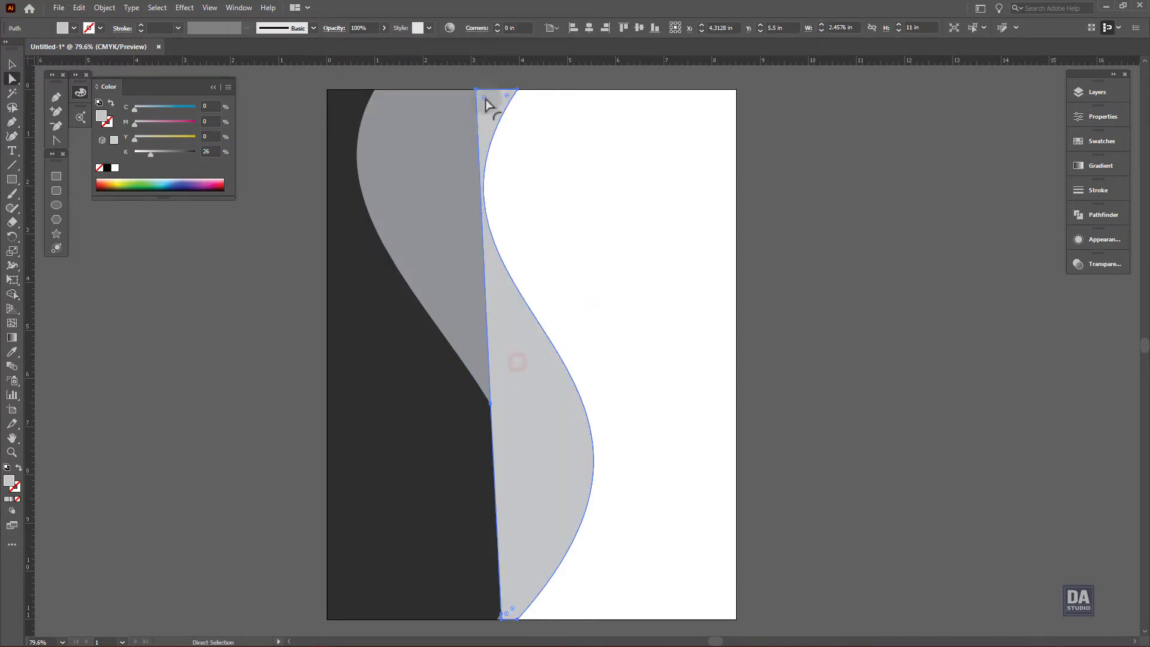
{"action": "left_click", "coordinate": [477, 92]}
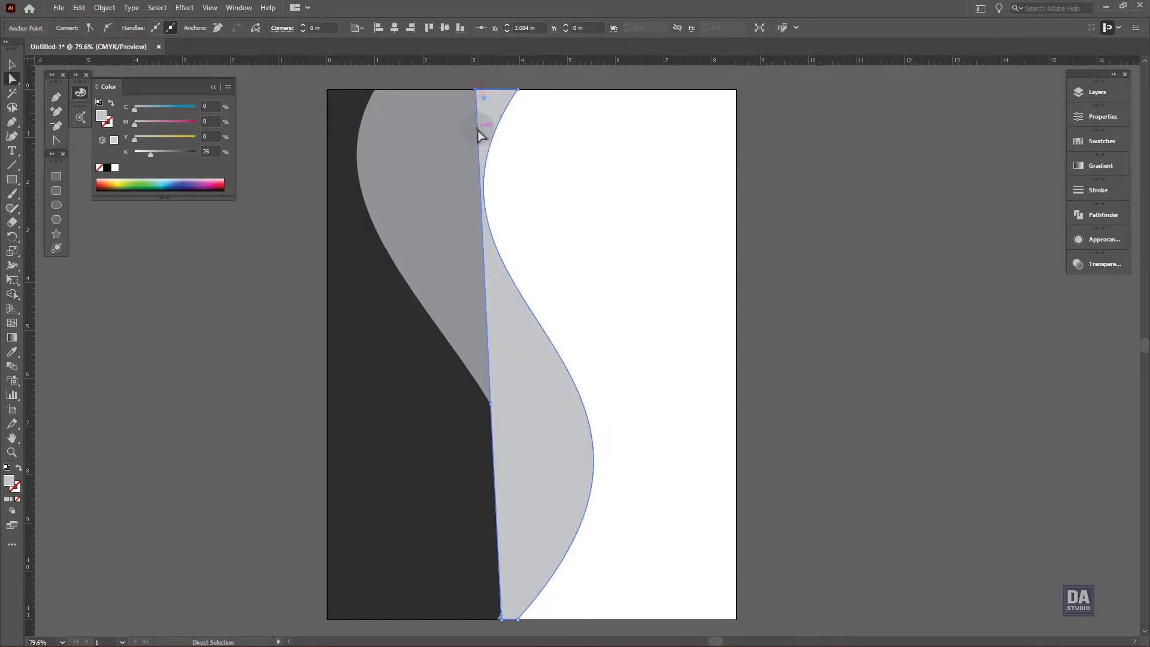
{"action": "key", "text": "alt"}
{"action": "left_click", "coordinate": [502, 617]}
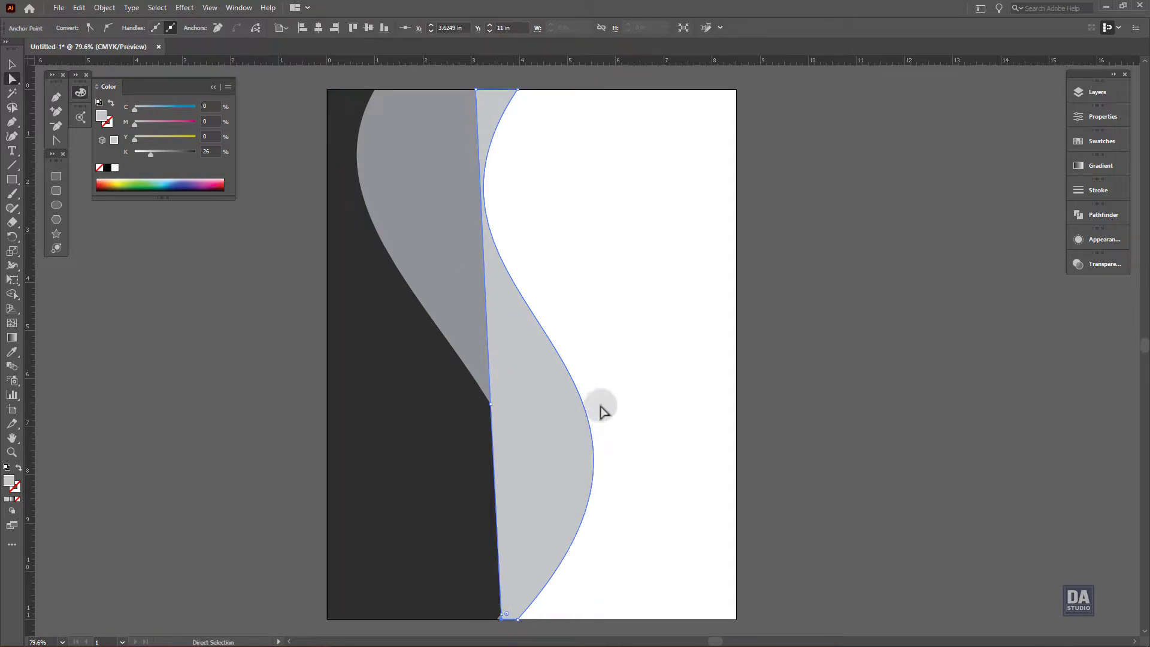
Select the light-grey shape with the dark shape and remove the light-grey region right of the curve
{"action": "key", "text": "p"}
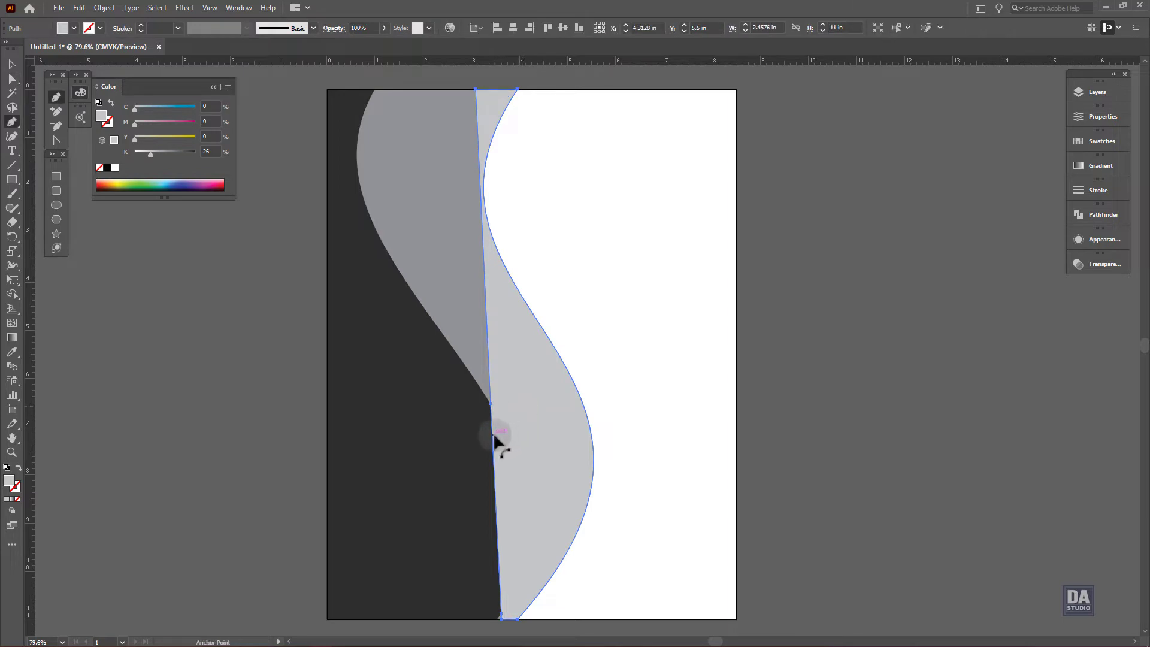
{"action": "left_click", "coordinate": [517, 434], "text": "ctrl"}
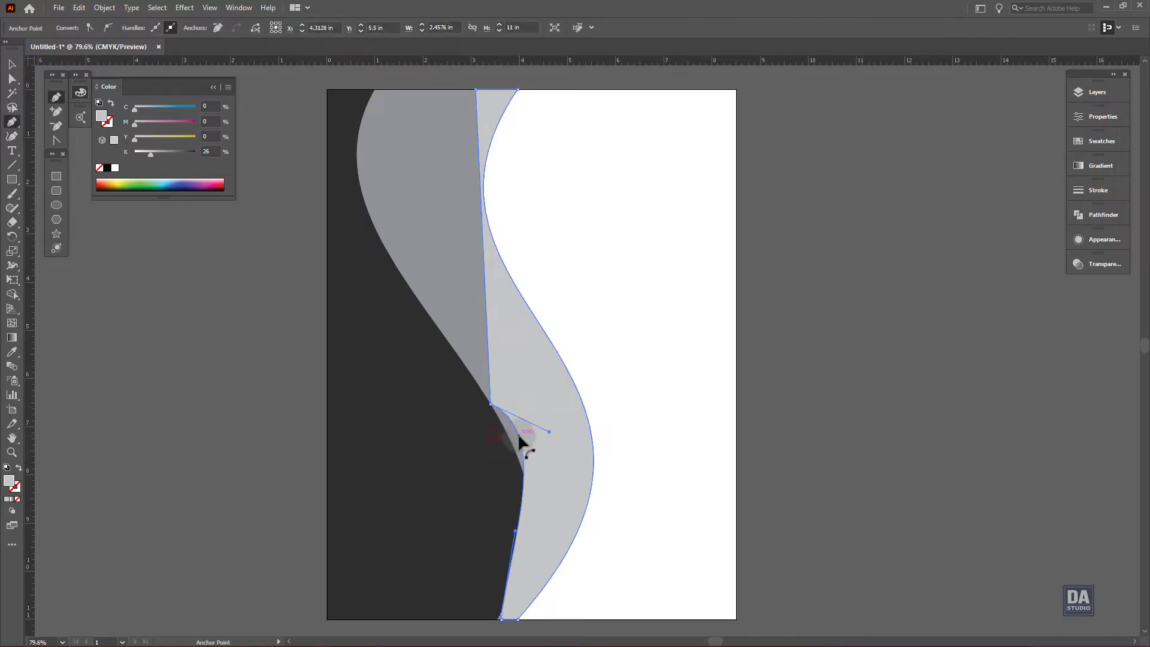
{"action": "left_click", "coordinate": [490, 404], "text": "ctrl"}
{"action": "left_click", "coordinate": [505, 400], "text": "ctrl"}
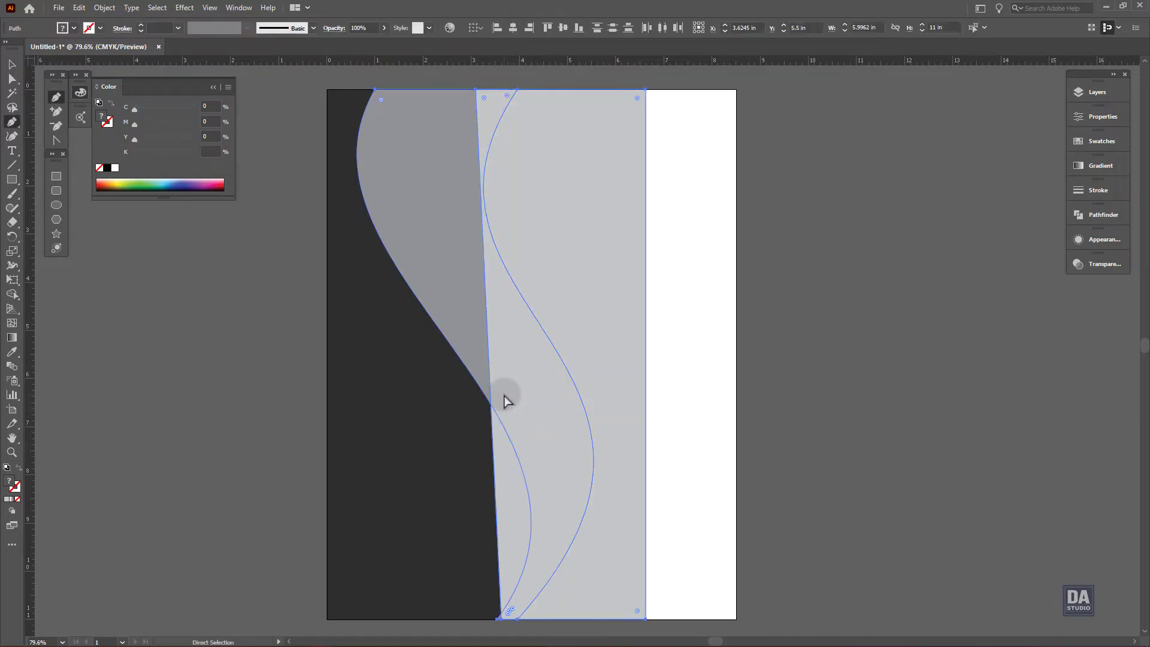
{"action": "left_click", "coordinate": [465, 358], "text": "ctrl"}
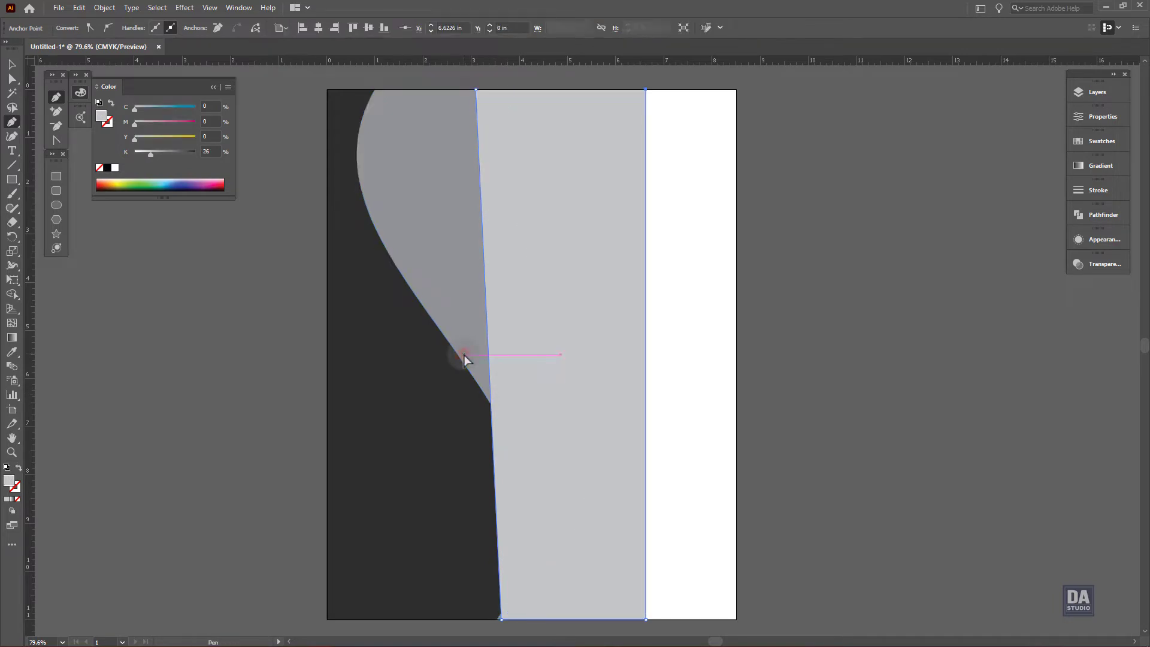
{"action": "left_click", "coordinate": [416, 420], "text": "ctrl+shift"}
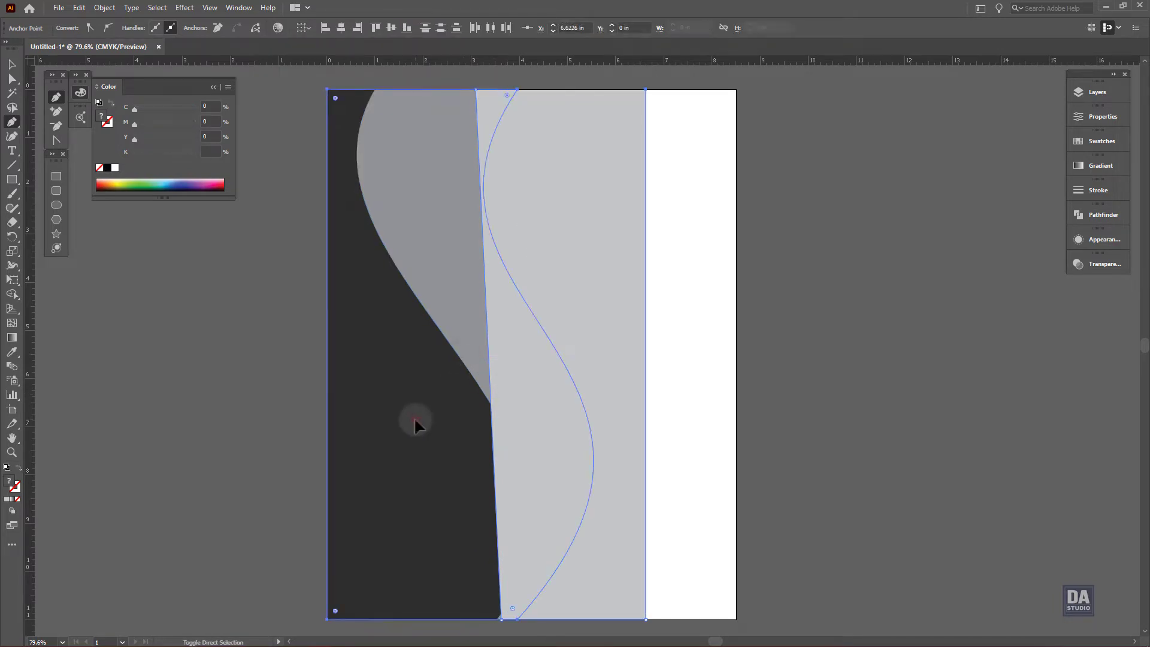
{"action": "left_click", "coordinate": [12, 294]}
{"action": "left_click", "coordinate": [592, 339], "text": "alt"}
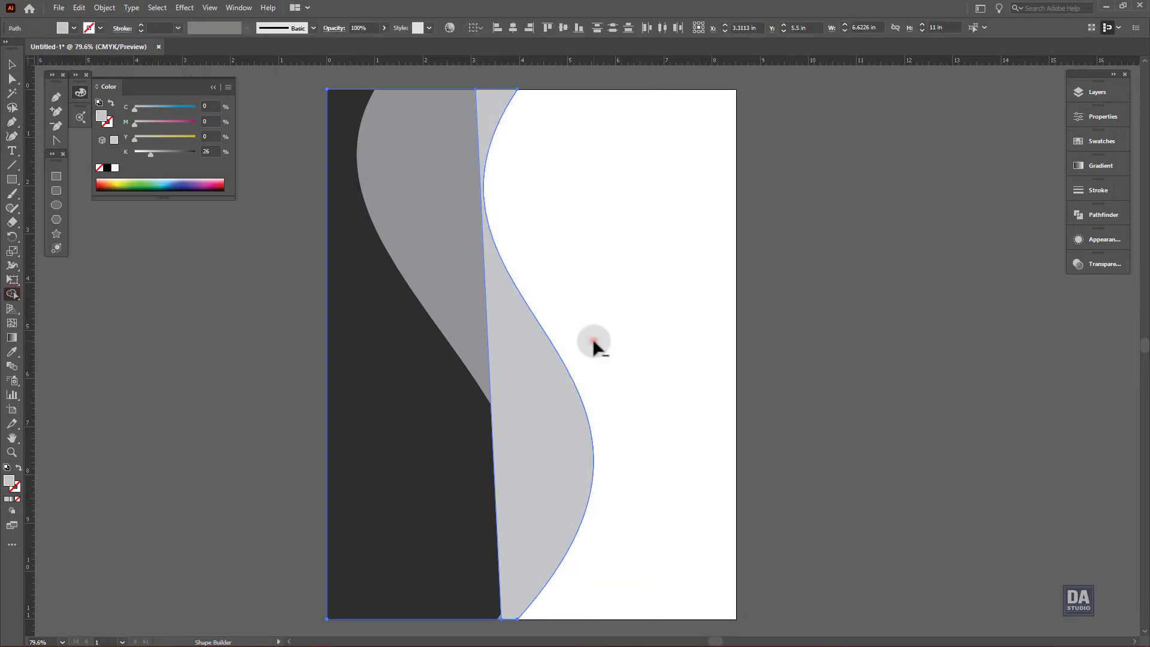
{"action": "left_click", "coordinate": [12, 79]}
{"action": "left_click", "coordinate": [507, 372]}
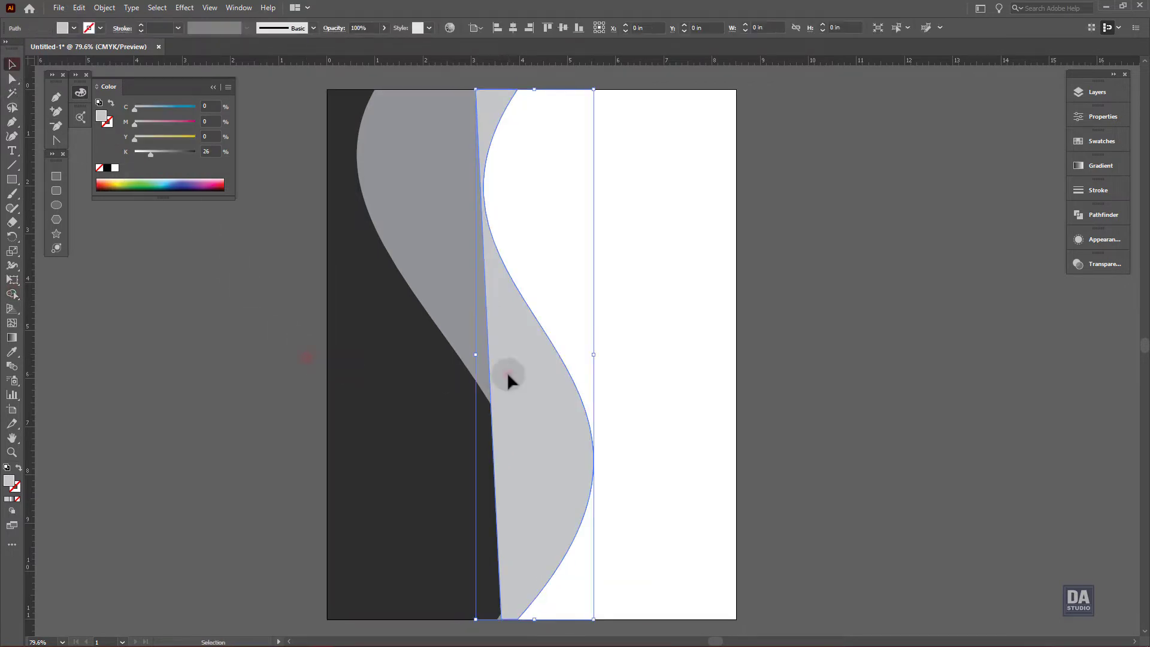
Bend the light-grey band's straight left edge into a curve alongside the mid-grey band
{"action": "key", "text": "p"}
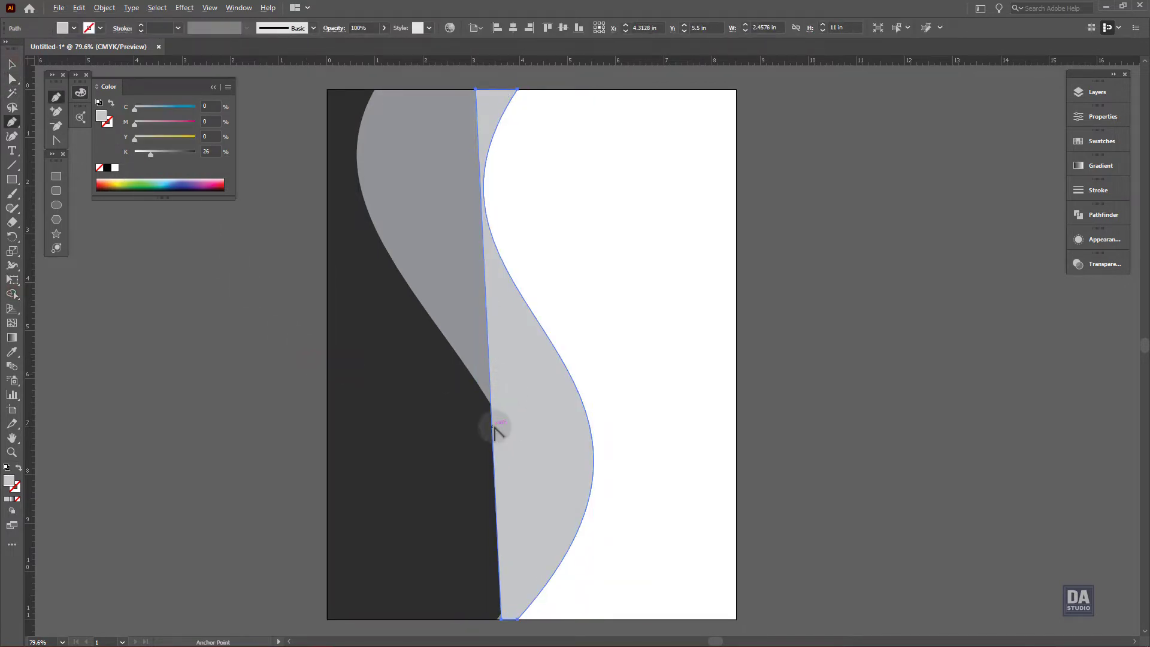
{"action": "mouse_move", "coordinate": [495, 427]}
{"action": "left_mouse_down"}
{"action": "mouse_move", "coordinate": [532, 309]}
{"action": "mouse_move", "coordinate": [350, 272]}
{"action": "left_mouse_up"}
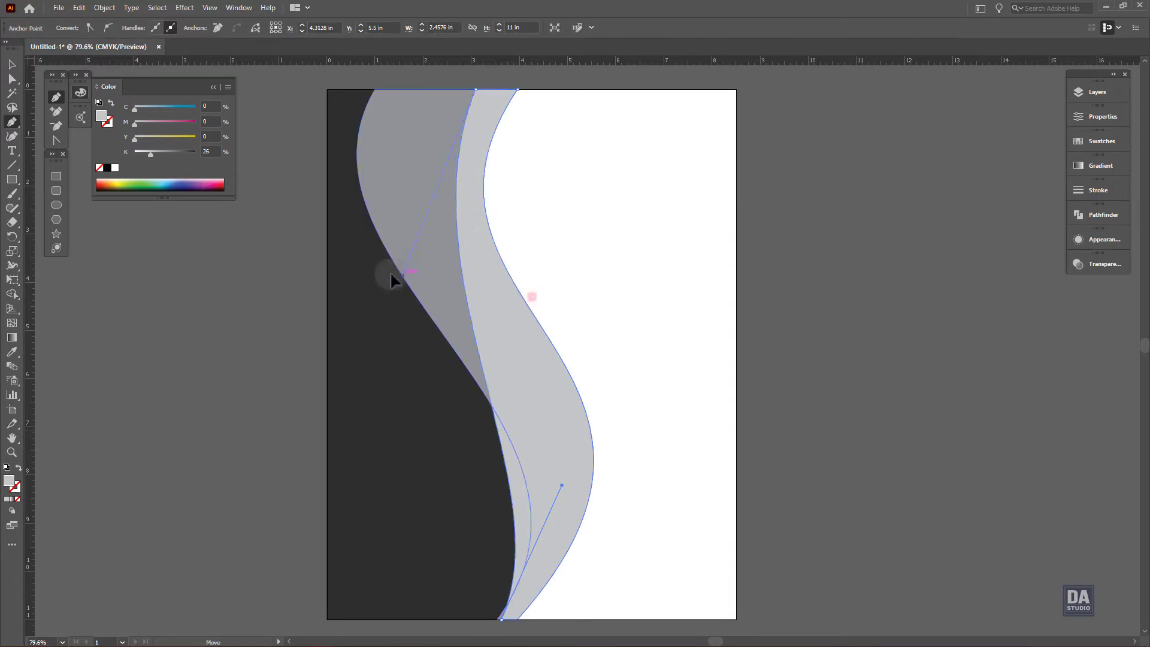
{"action": "mouse_move", "coordinate": [562, 485]}
{"action": "left_mouse_down"}
{"action": "mouse_move", "coordinate": [694, 418]}
{"action": "mouse_move", "coordinate": [693, 389]}
{"action": "left_mouse_up"}
{"action": "left_click_drag", "start_coordinate": [349, 272], "coordinate": [341, 298]}
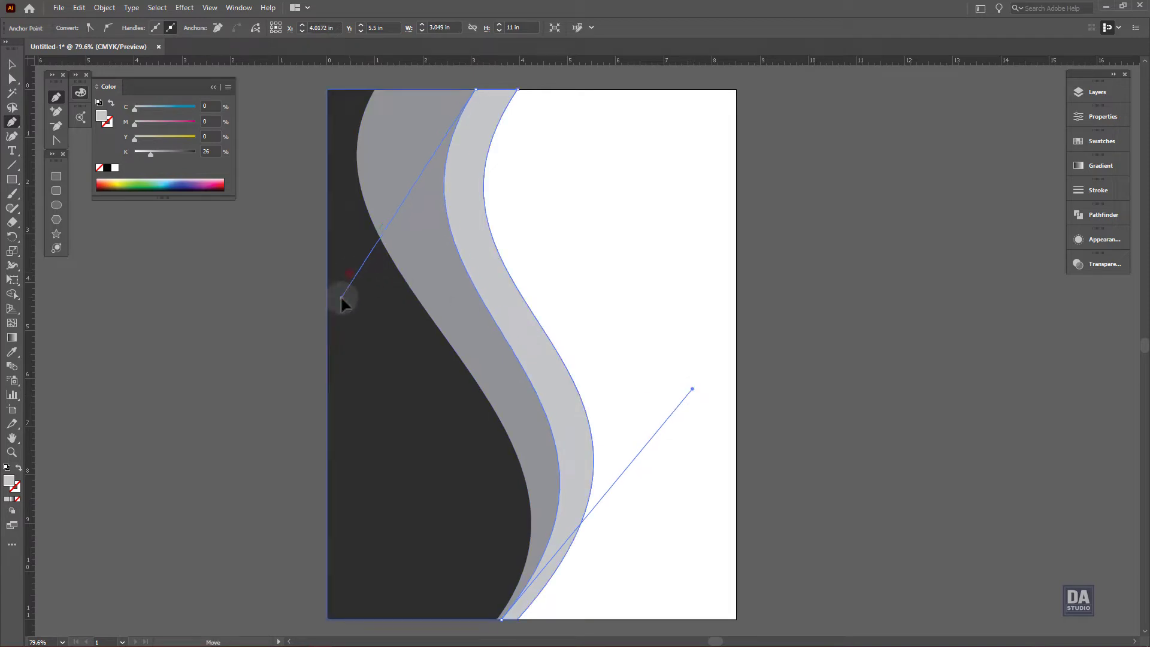
{"action": "left_click_drag", "start_coordinate": [693, 390], "coordinate": [705, 377]}
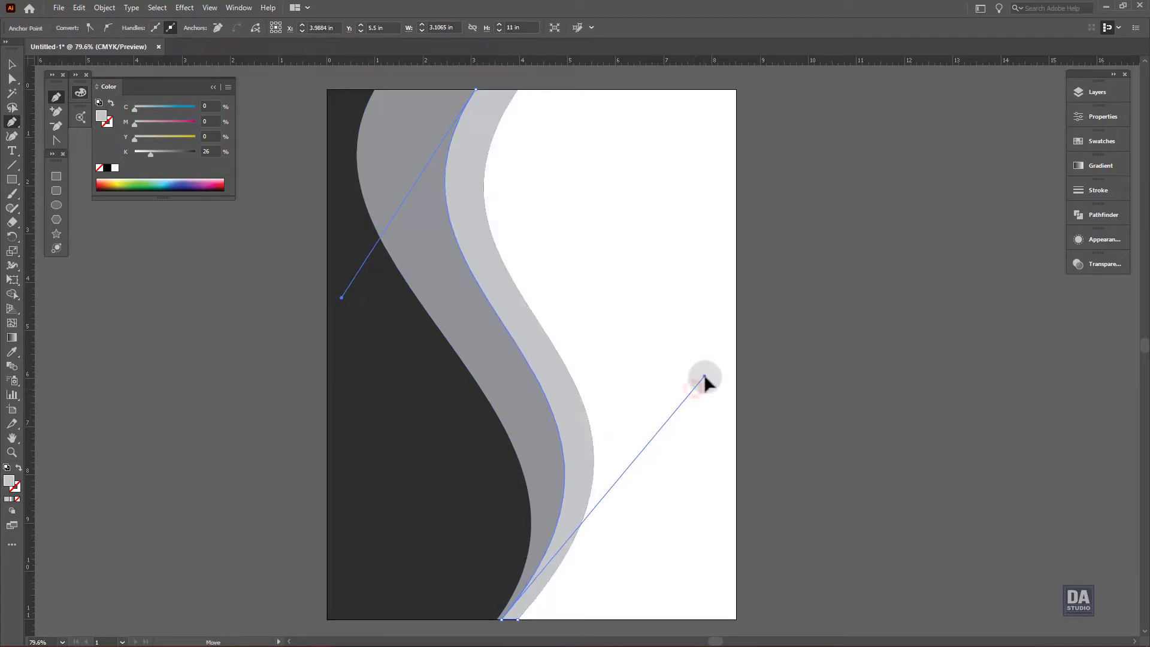
{"action": "left_click", "coordinate": [814, 389], "text": "ctrl"}
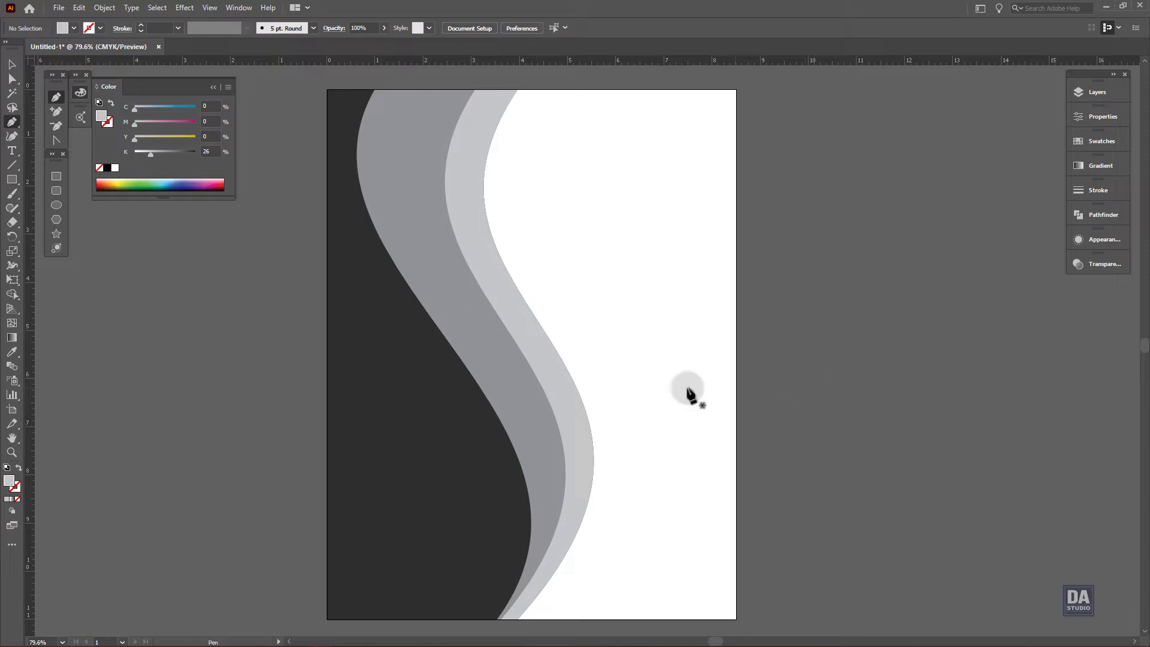
Draw a new outline from the top edge down to the page bottom and across the left side
{"action": "left_click", "coordinate": [485, 378], "text": "ctrl"}
{"action": "left_click", "coordinate": [485, 378], "text": "ctrl"}
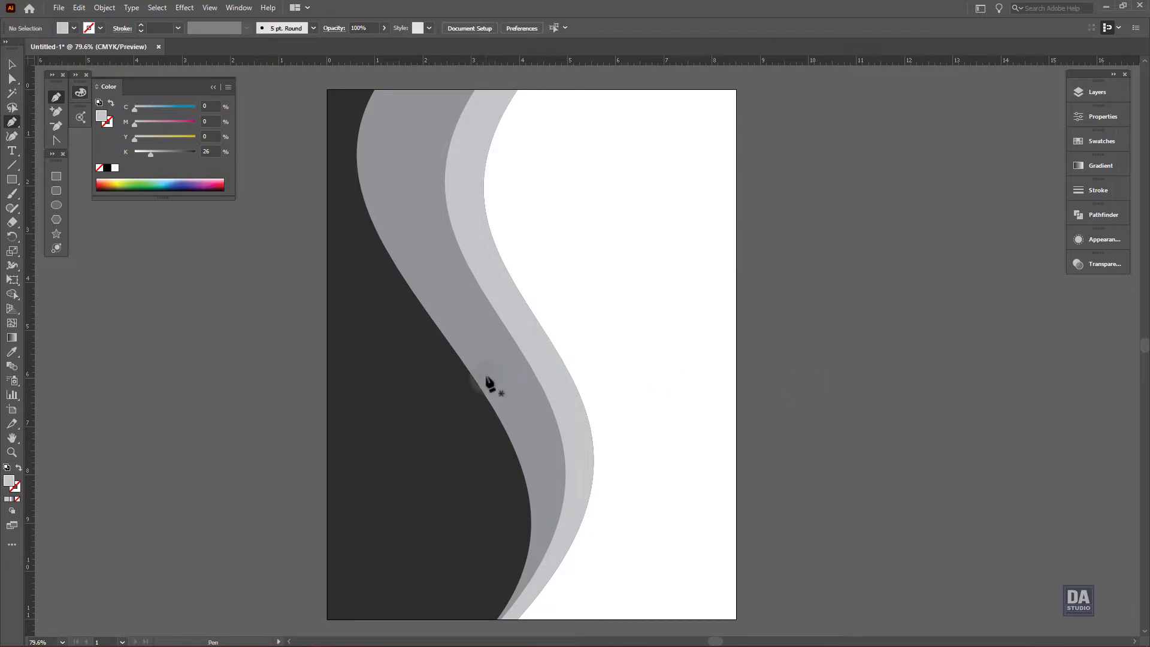
{"action": "left_click", "coordinate": [416, 90], "text": "ctrl"}
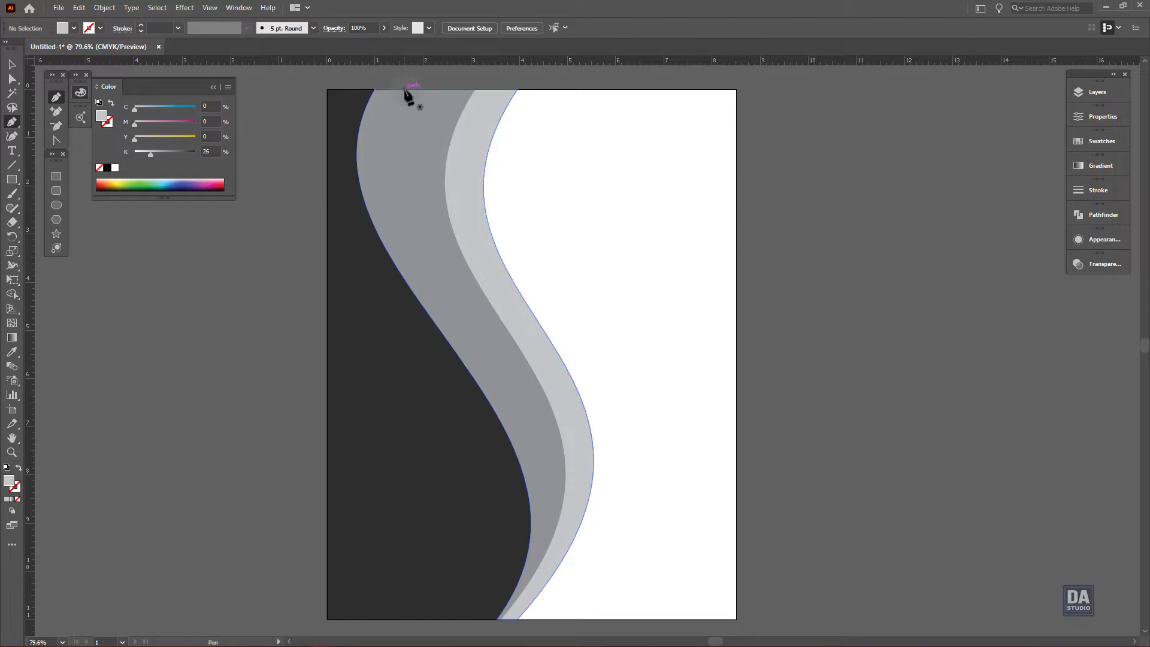
{"action": "left_click", "coordinate": [405, 90]}
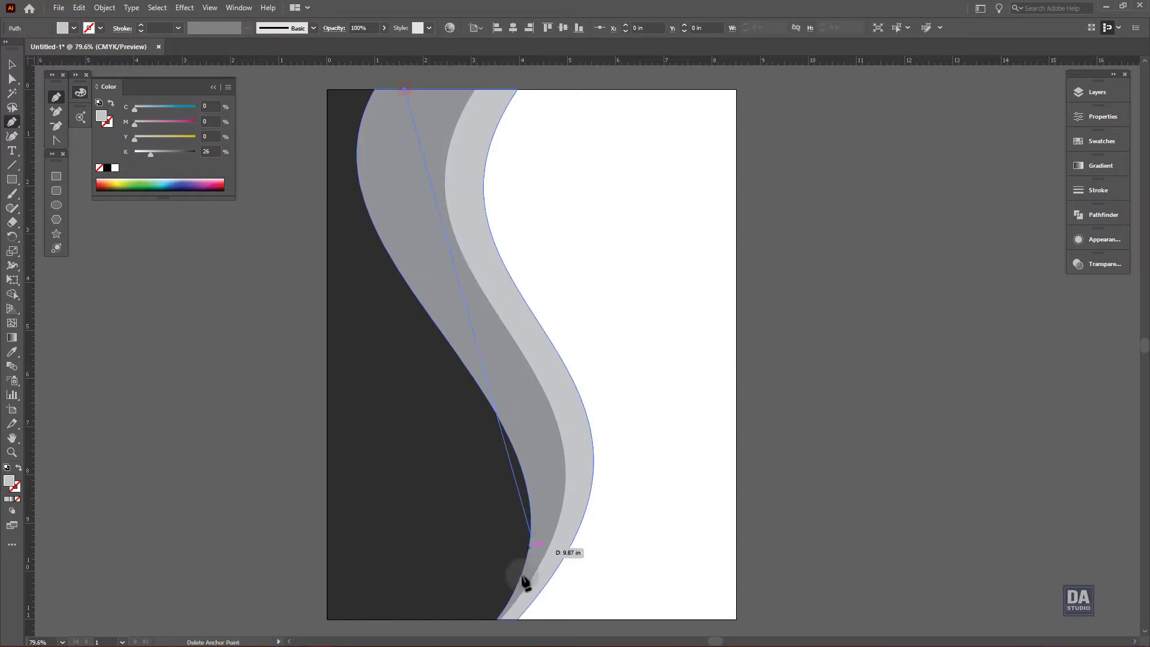
{"action": "left_click", "coordinate": [502, 618]}
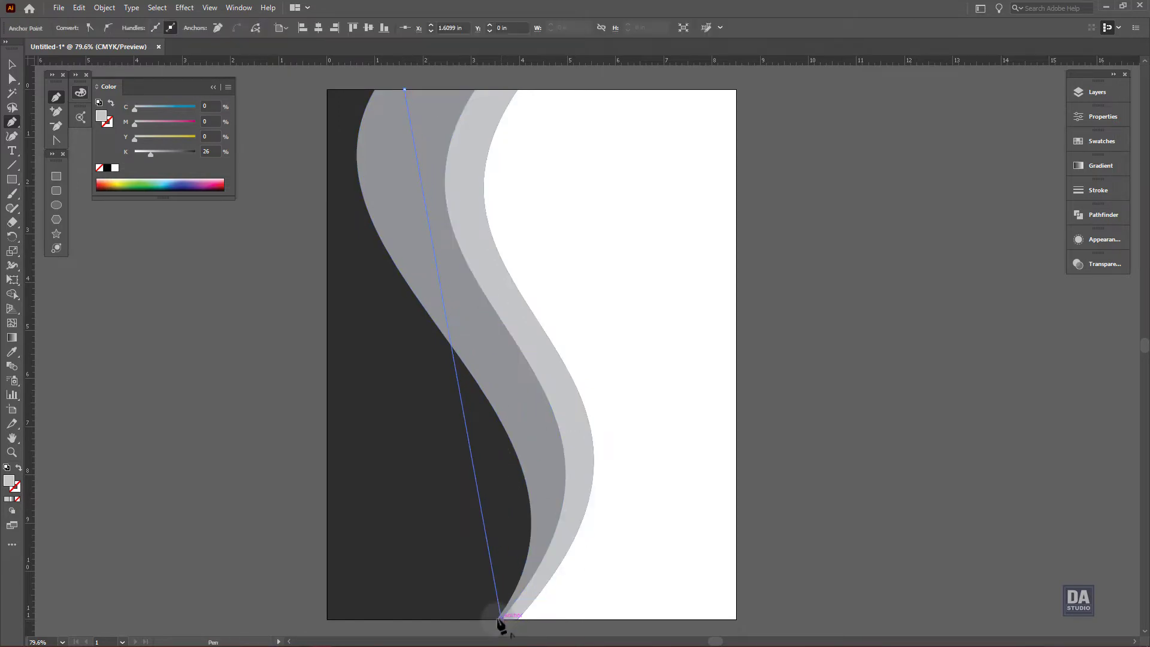
{"action": "left_click", "coordinate": [346, 619]}
{"action": "left_click", "coordinate": [347, 90]}
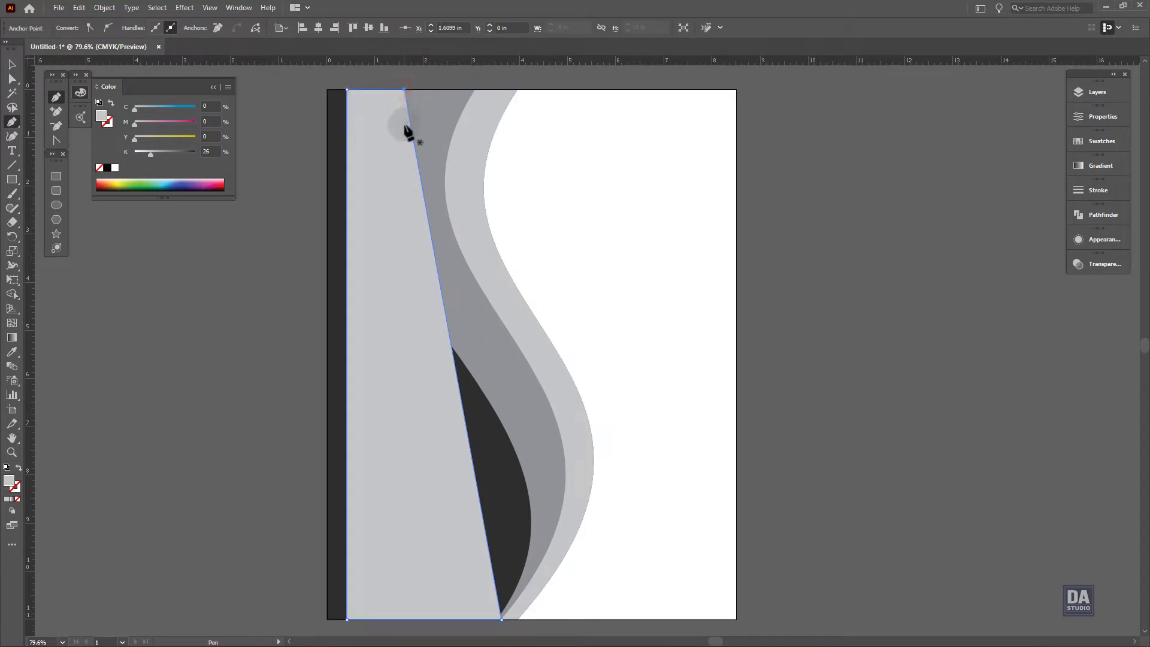
Curve the new shape's right edge and trim away its left part with Shape Builder
{"action": "key", "text": "a"}
{"action": "left_click", "coordinate": [482, 510]}
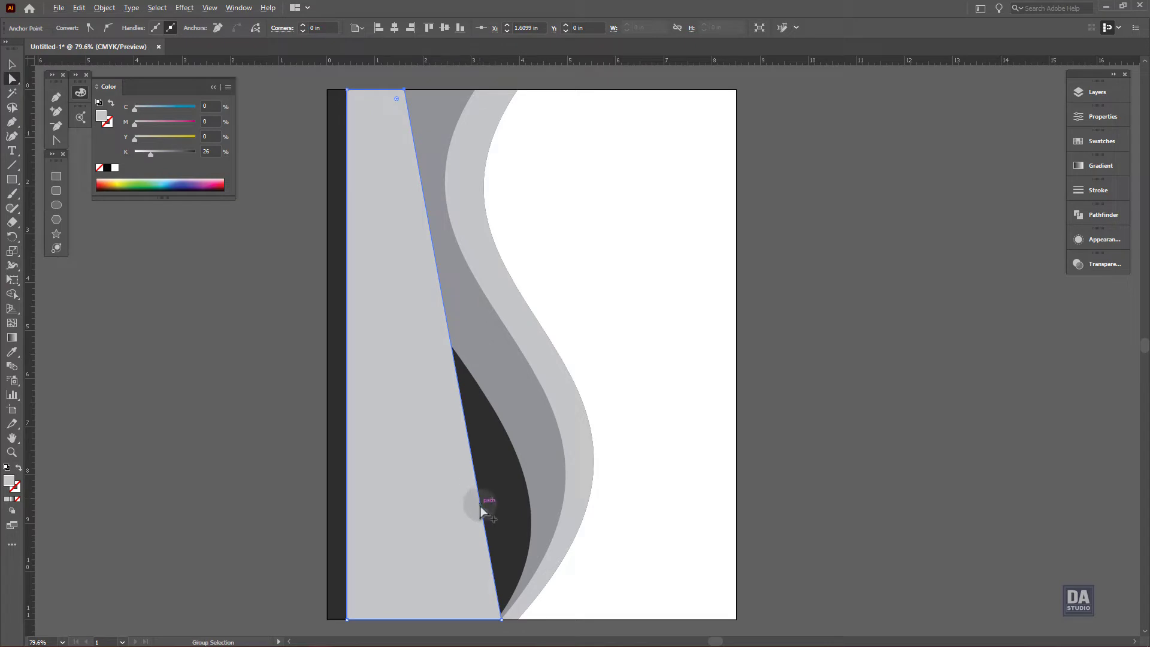
{"action": "key", "text": "p"}
{"action": "left_click_drag", "start_coordinate": [482, 506], "coordinate": [537, 497]}
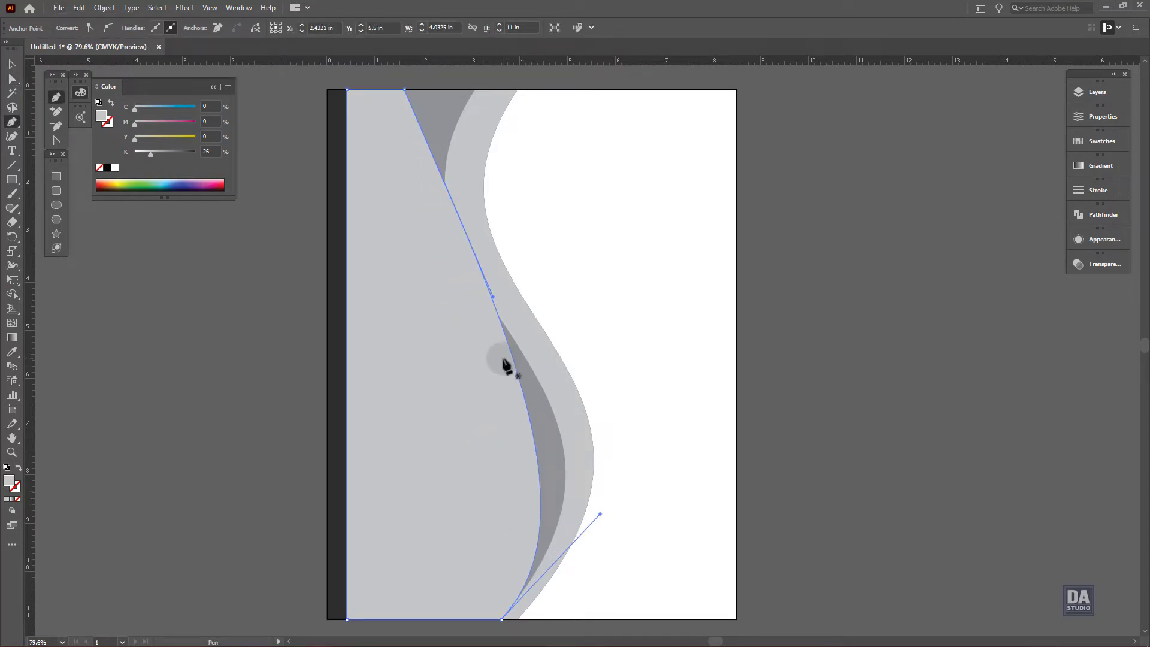
{"action": "key", "text": "ctrl+a"}
{"action": "key", "text": "shift+m"}
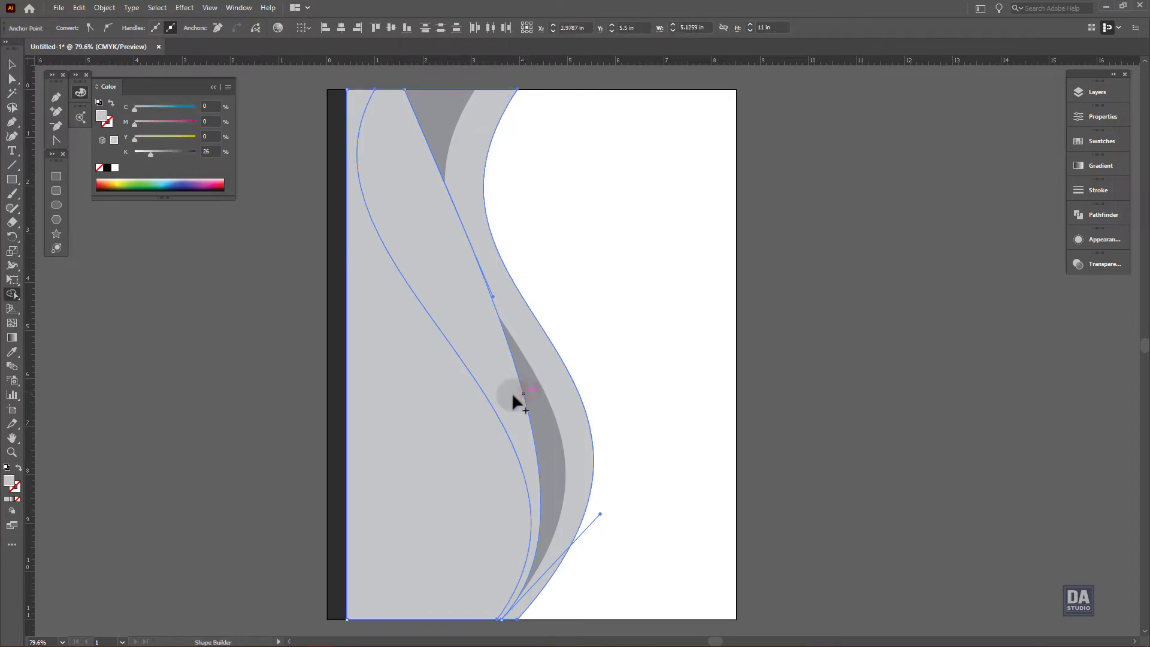
{"action": "left_click", "coordinate": [449, 420], "text": "alt"}
Reshape the new band's top anchor and curve handles, revealing a thin light-grey strip by the mid-grey band
{"action": "key", "text": "a"}
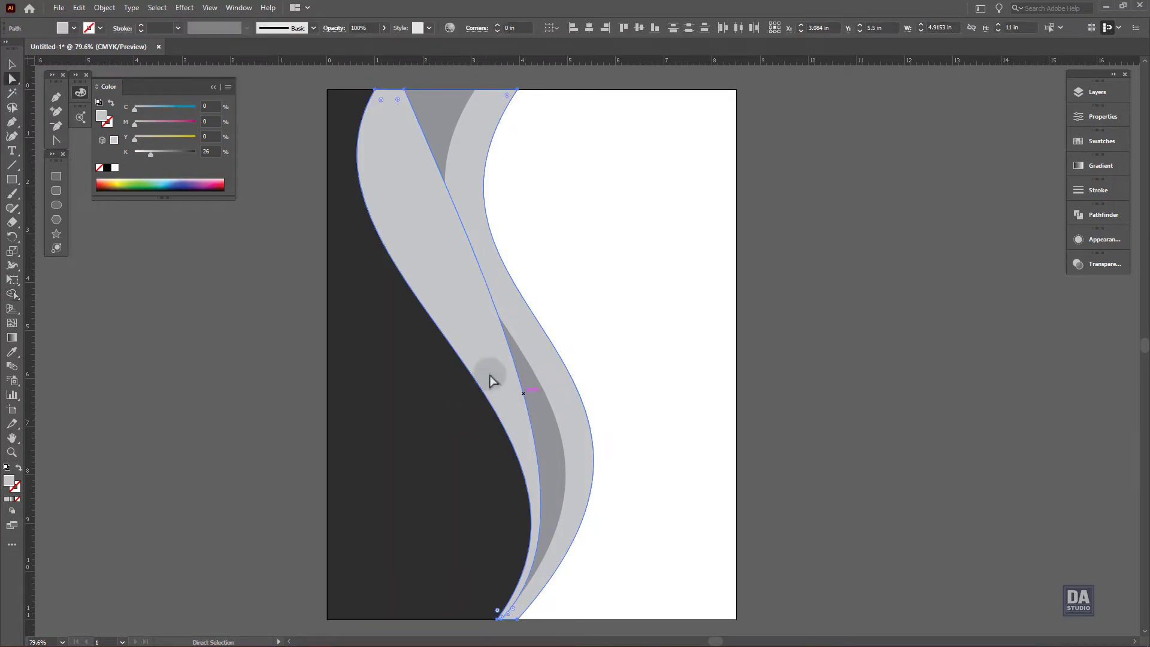
{"action": "left_click", "coordinate": [630, 370]}
{"action": "left_click", "coordinate": [488, 367]}
{"action": "left_click_drag", "start_coordinate": [405, 91], "coordinate": [405, 96]}
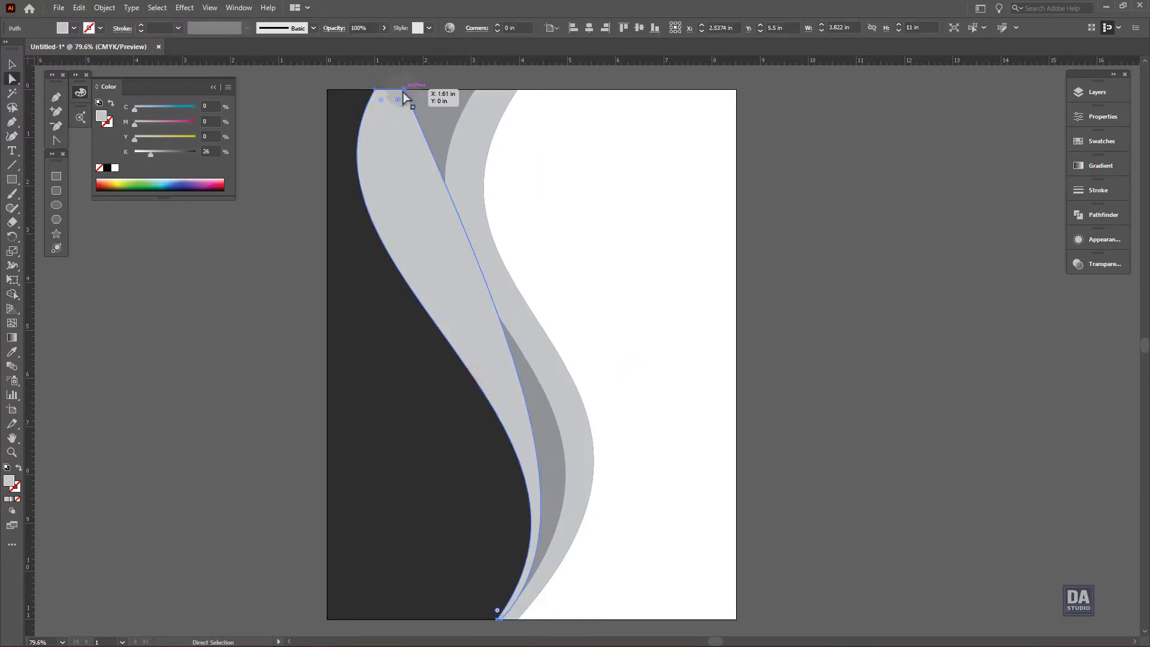
{"action": "left_click_drag", "start_coordinate": [495, 298], "coordinate": [300, 256]}
{"action": "mouse_move", "coordinate": [600, 513]}
{"action": "left_mouse_down"}
{"action": "mouse_move", "coordinate": [667, 380]}
{"action": "mouse_move", "coordinate": [665, 416]}
{"action": "left_mouse_up"}
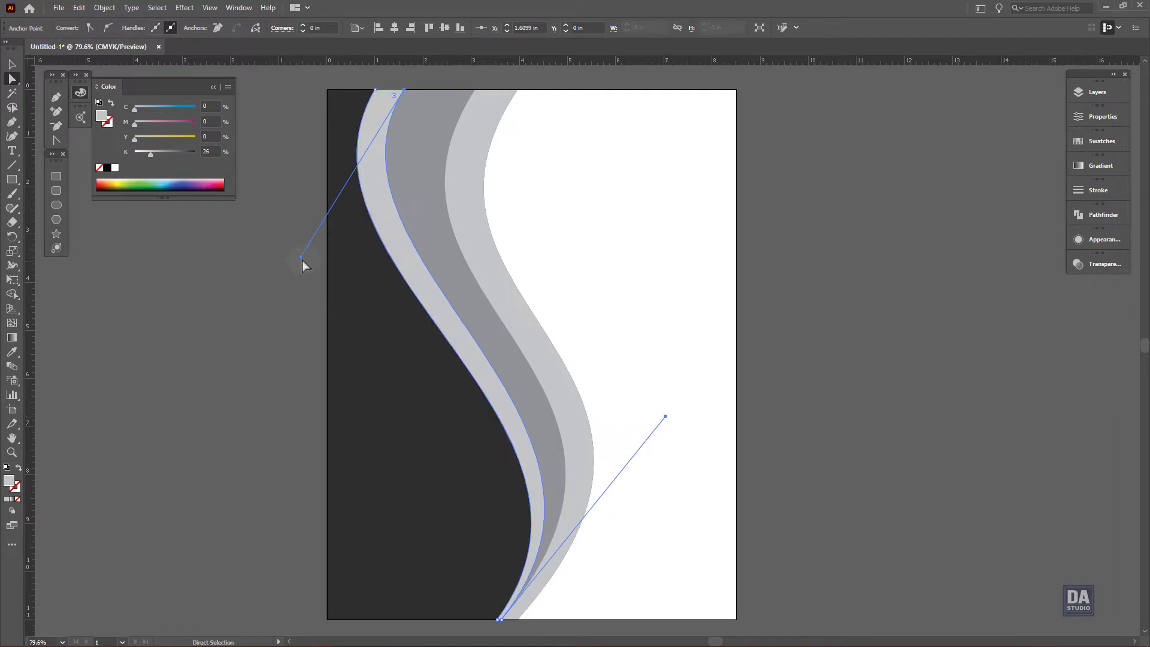
{"action": "left_click_drag", "start_coordinate": [301, 259], "coordinate": [288, 240]}
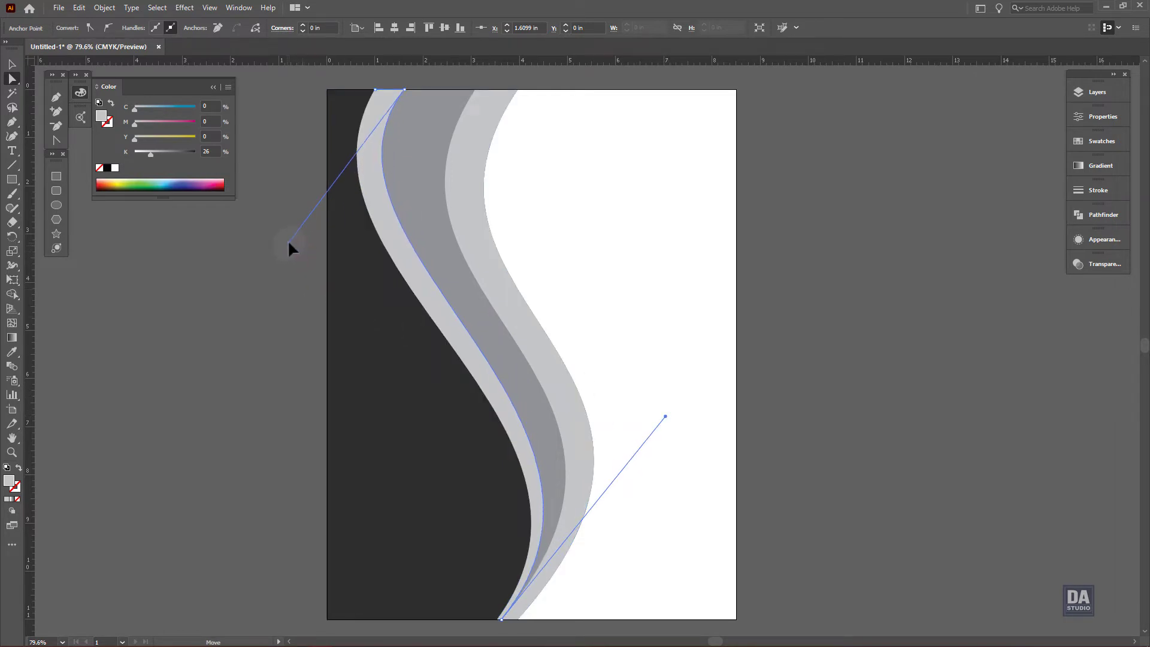
{"action": "left_click_drag", "start_coordinate": [666, 416], "coordinate": [674, 408]}
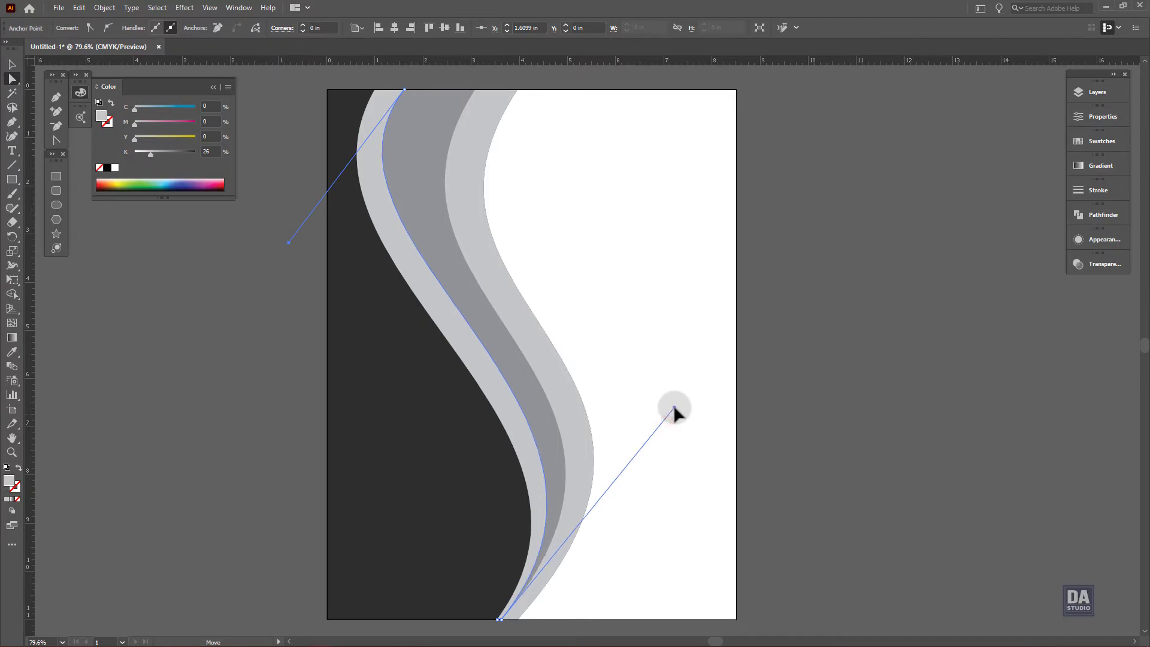
{"action": "left_click", "coordinate": [695, 416]}
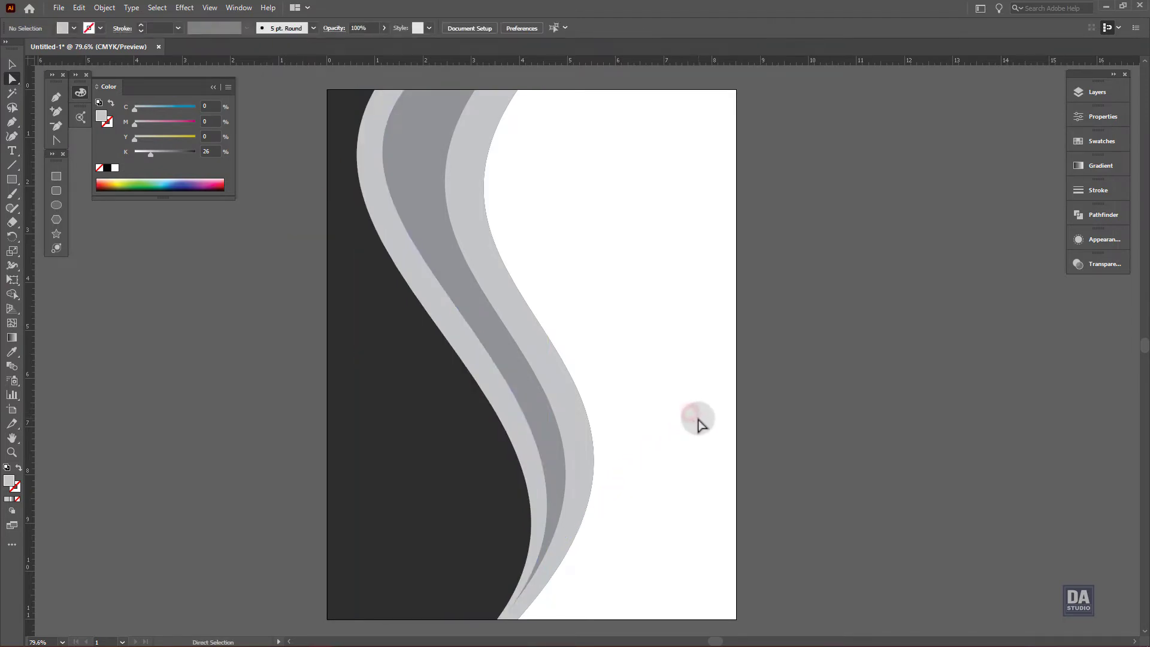
{"action": "left_click_drag", "start_coordinate": [675, 427], "coordinate": [672, 421]}
{"action": "left_click", "coordinate": [56, 96]}
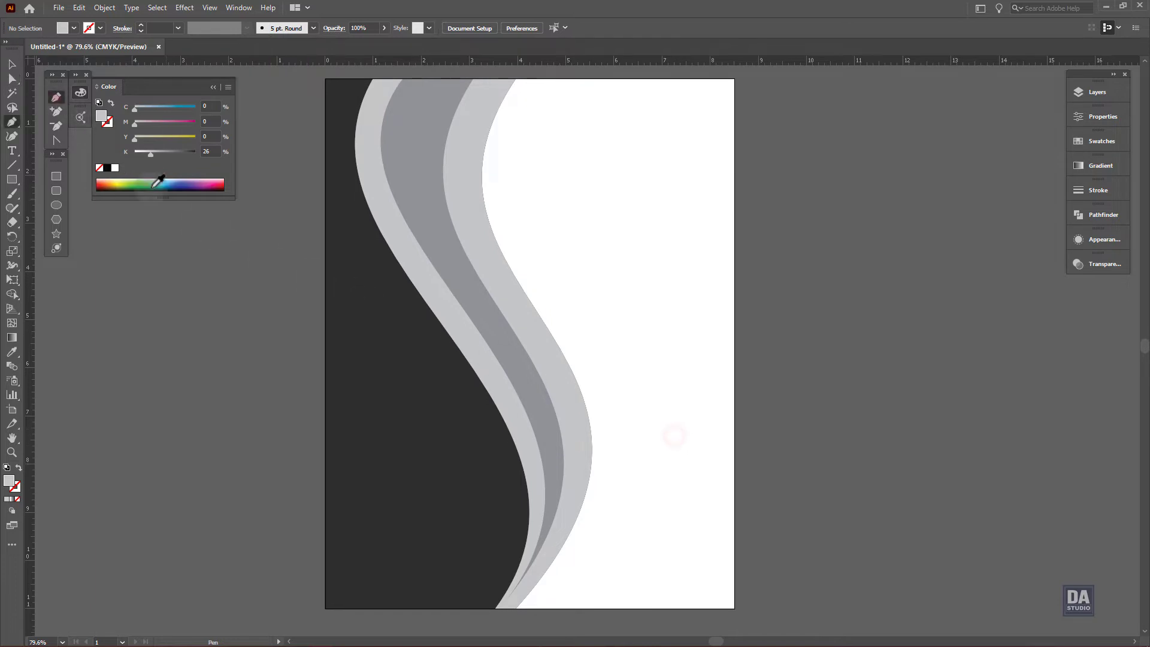
Draw a triangle at the lower left and curve its diagonal to follow the band
{"action": "left_click", "coordinate": [326, 281]}
{"action": "left_click", "coordinate": [486, 608]}
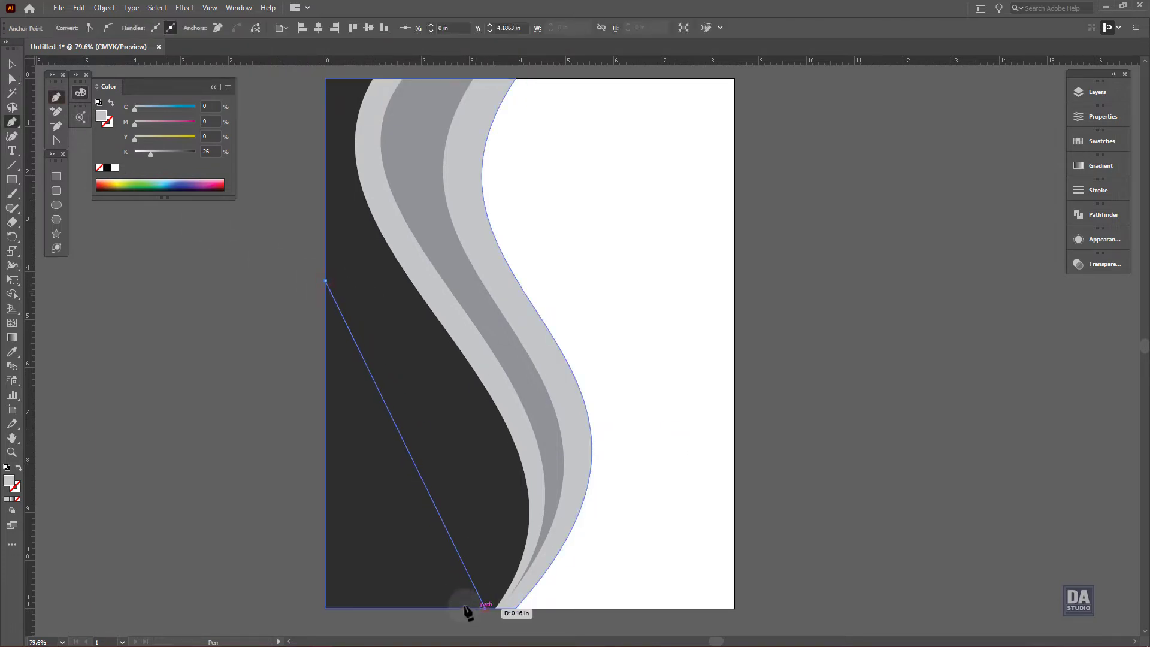
{"action": "left_click", "coordinate": [325, 609]}
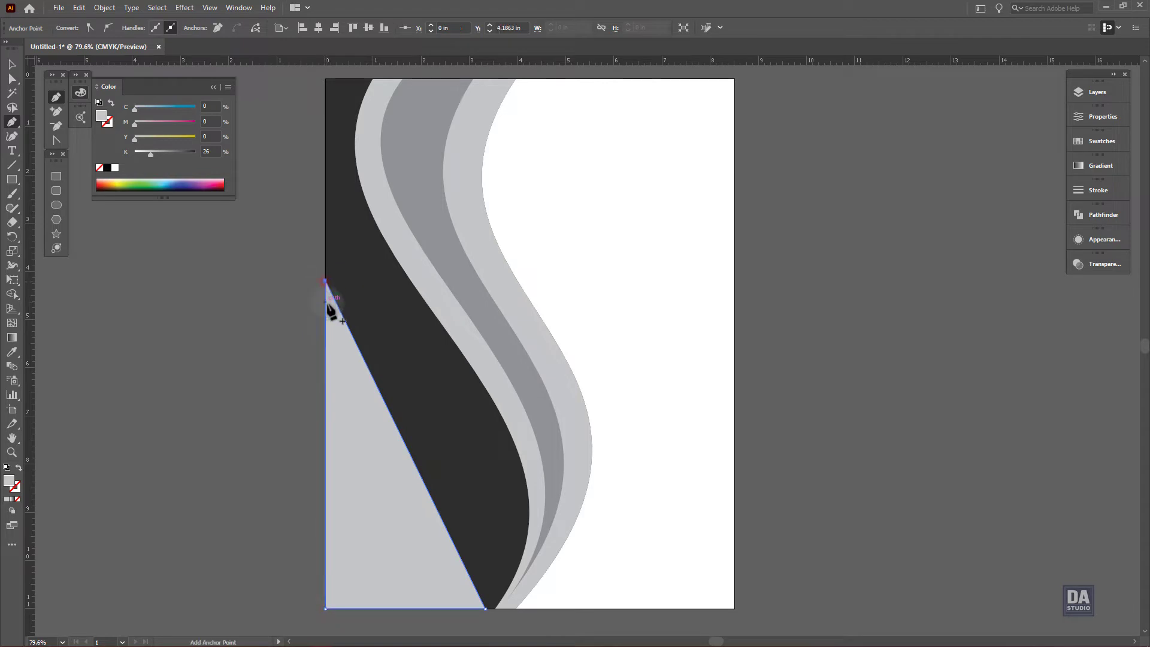
{"action": "mouse_move", "coordinate": [363, 357]}
{"action": "left_mouse_down"}
{"action": "mouse_move", "coordinate": [418, 524]}
{"action": "mouse_move", "coordinate": [555, 425]}
{"action": "left_mouse_up"}
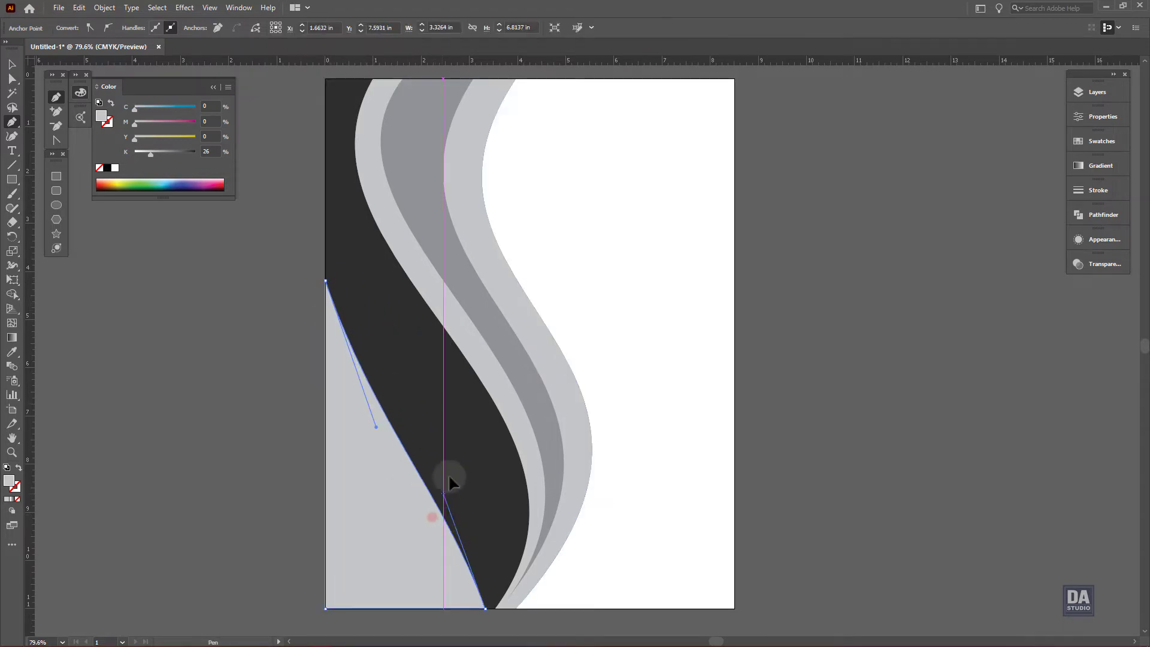
{"action": "left_click_drag", "start_coordinate": [376, 426], "coordinate": [372, 391]}
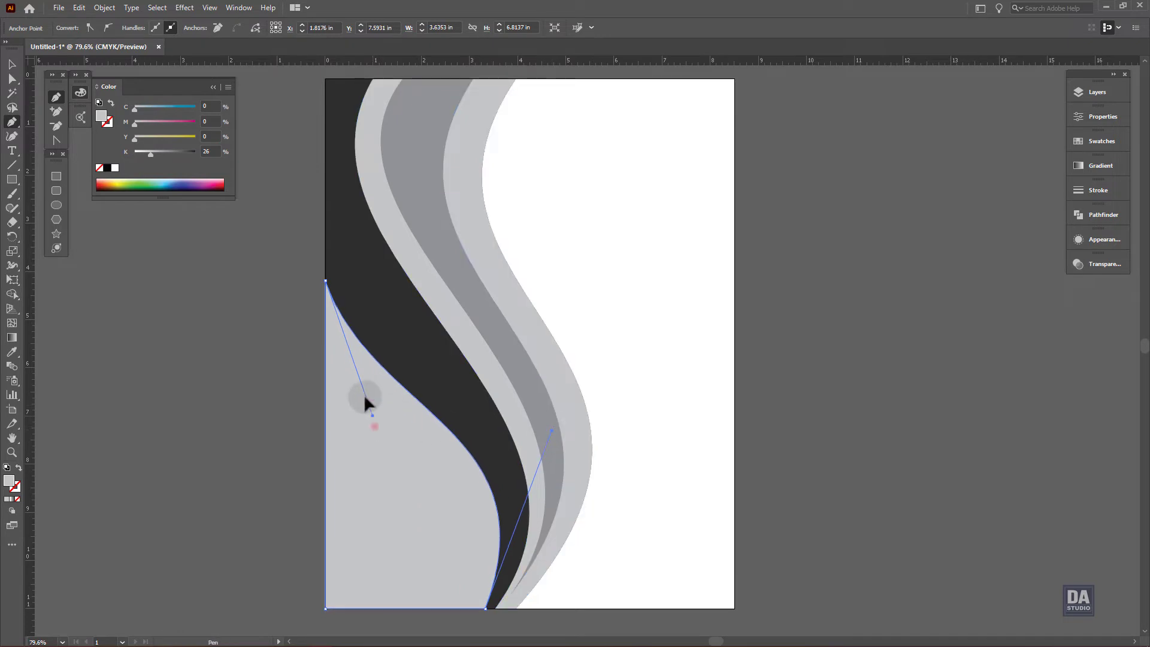
{"action": "left_click_drag", "start_coordinate": [545, 452], "coordinate": [556, 442]}
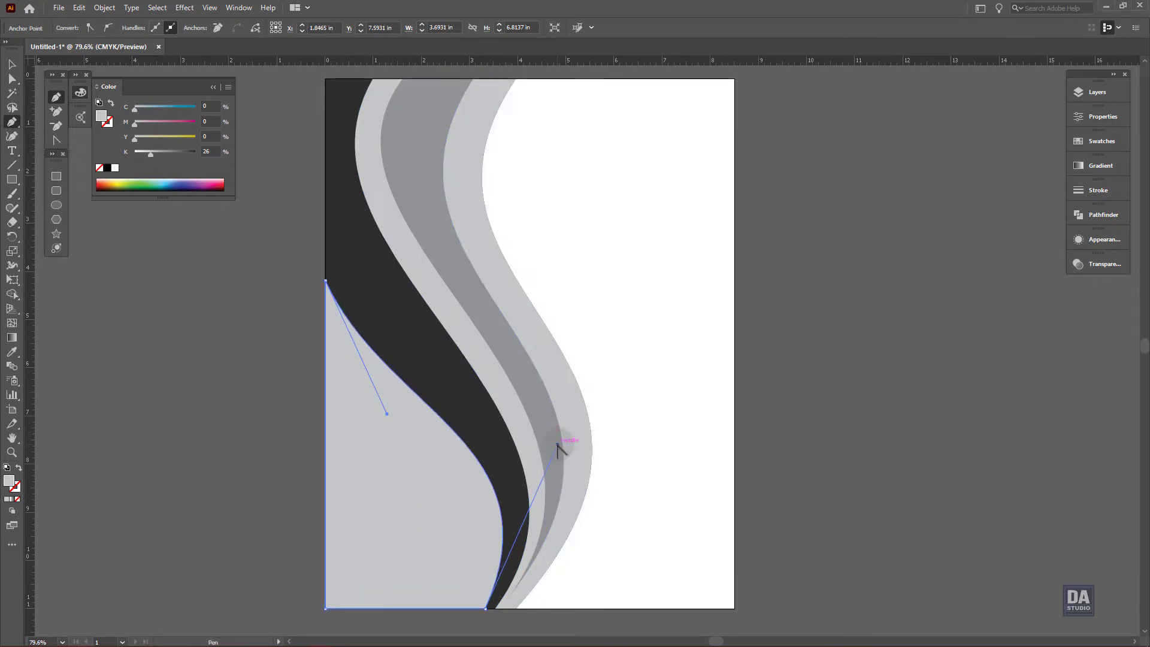
Set the curved triangle's opacity to 4% so it becomes a subtle translucent layer
{"action": "key", "text": "v"}
{"action": "left_click", "coordinate": [653, 449]}
{"action": "left_click", "coordinate": [417, 495]}
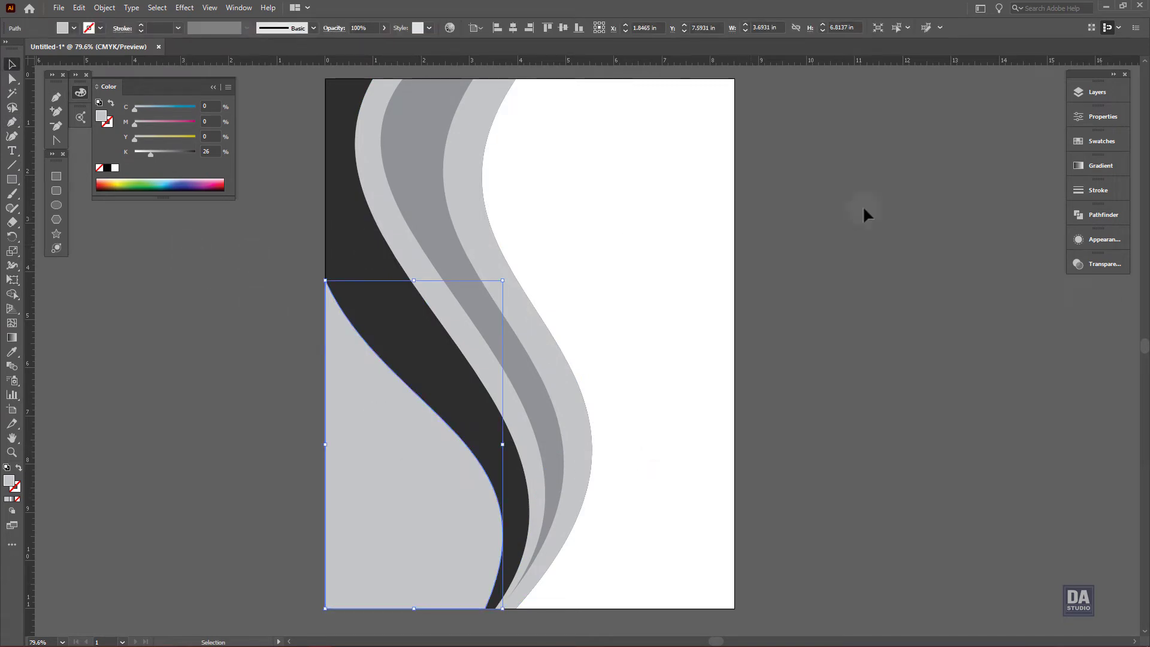
{"action": "left_click", "coordinate": [384, 28]}
{"action": "left_click_drag", "start_coordinate": [384, 43], "coordinate": [358, 43]}
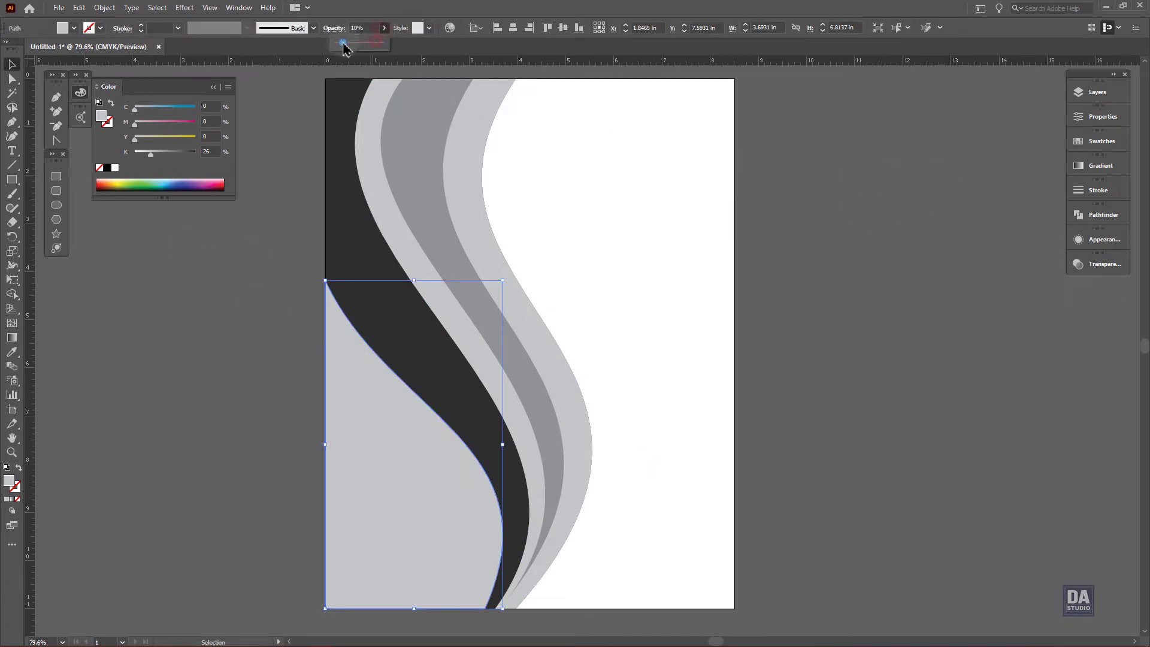
{"action": "left_click", "coordinate": [313, 173]}
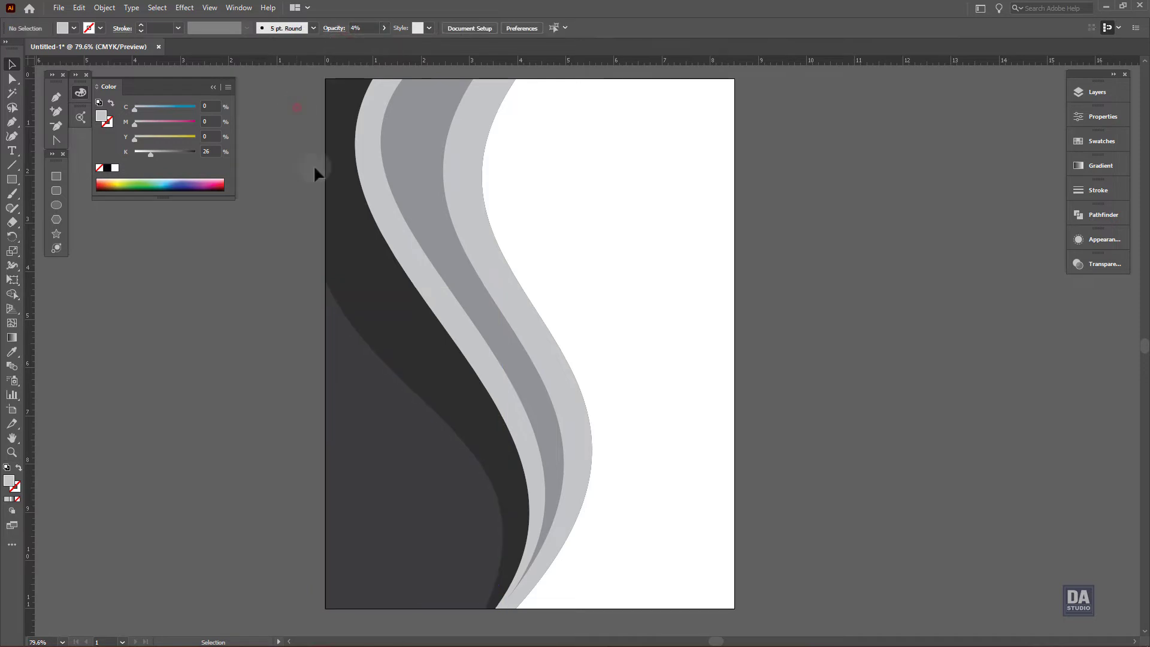
Fit the page in view and give the wide grey wave a top-to-bottom gradient fill
{"action": "key", "text": "z"}
{"action": "left_click", "coordinate": [306, 156], "text": "alt"}
{"action": "key", "text": "ctrl+0"}
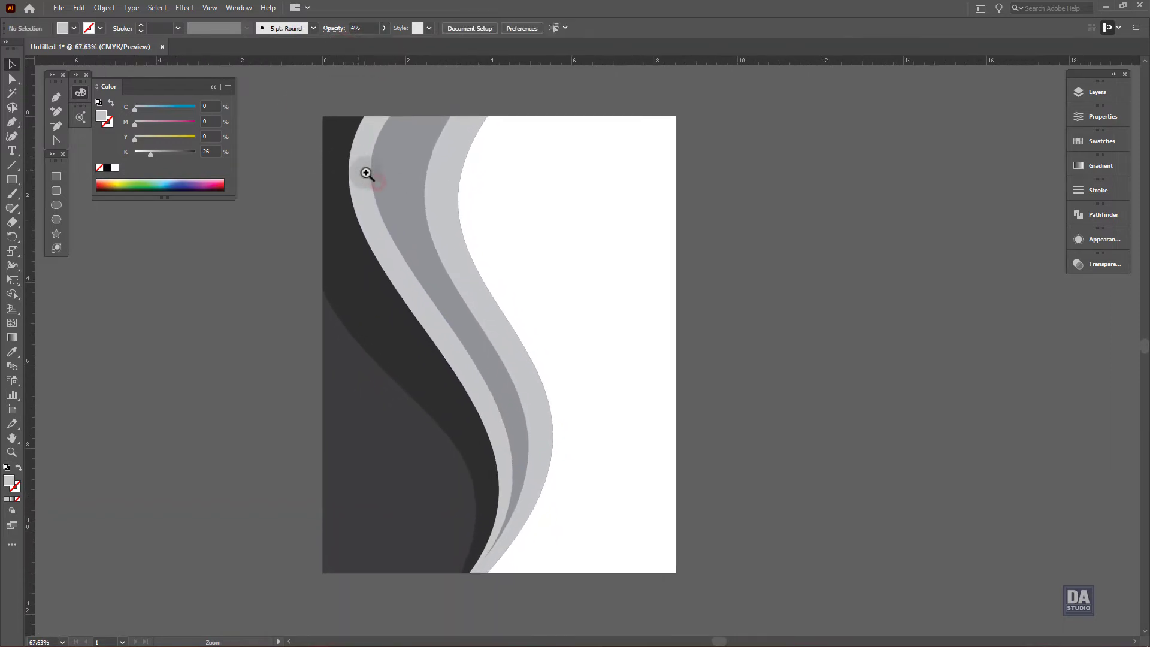
{"action": "key", "text": "v"}
{"action": "left_click", "coordinate": [389, 161]}
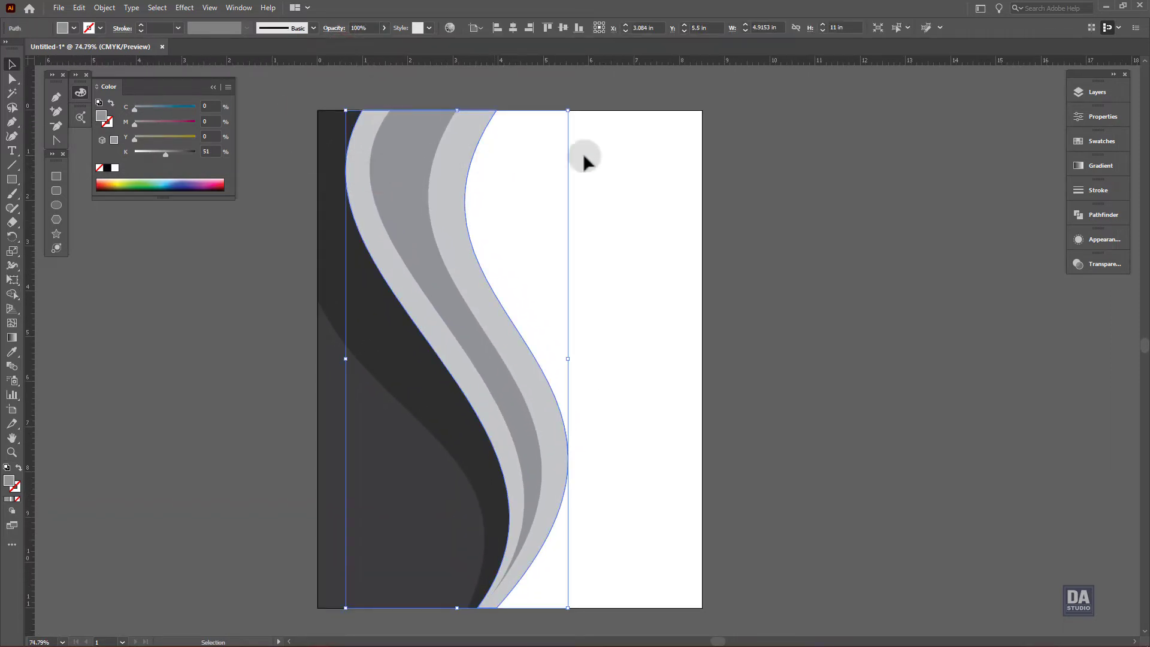
{"action": "left_click", "coordinate": [1101, 165]}
{"action": "left_click", "coordinate": [940, 181]}
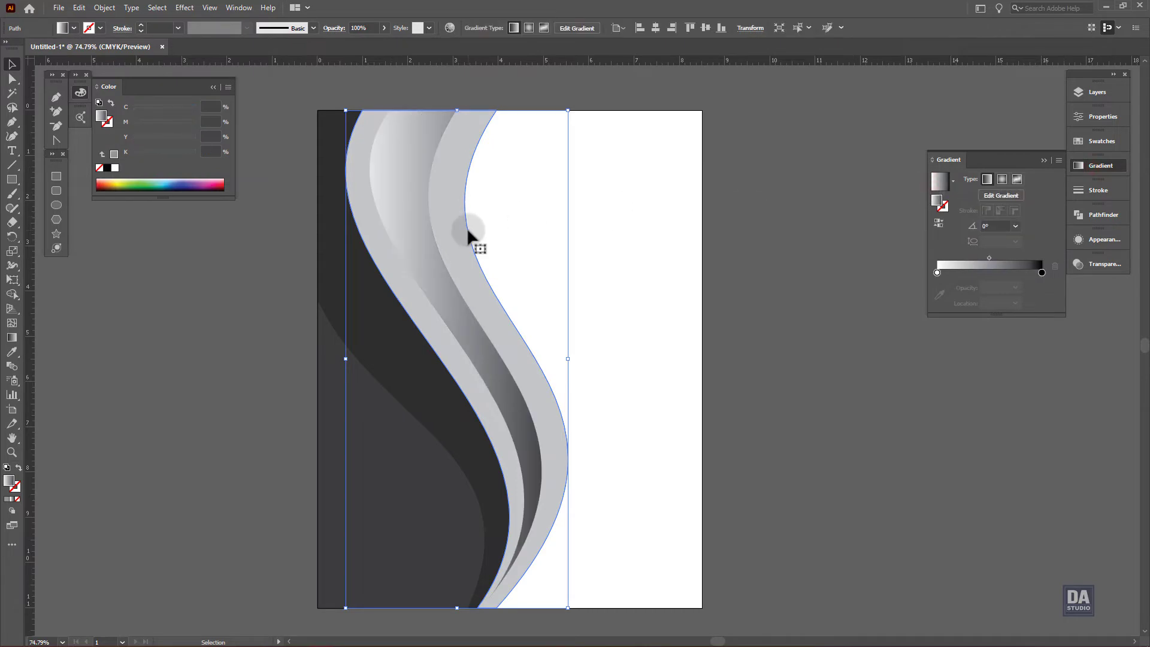
{"action": "key", "text": "g"}
{"action": "left_click_drag", "start_coordinate": [426, 114], "coordinate": [501, 590]}
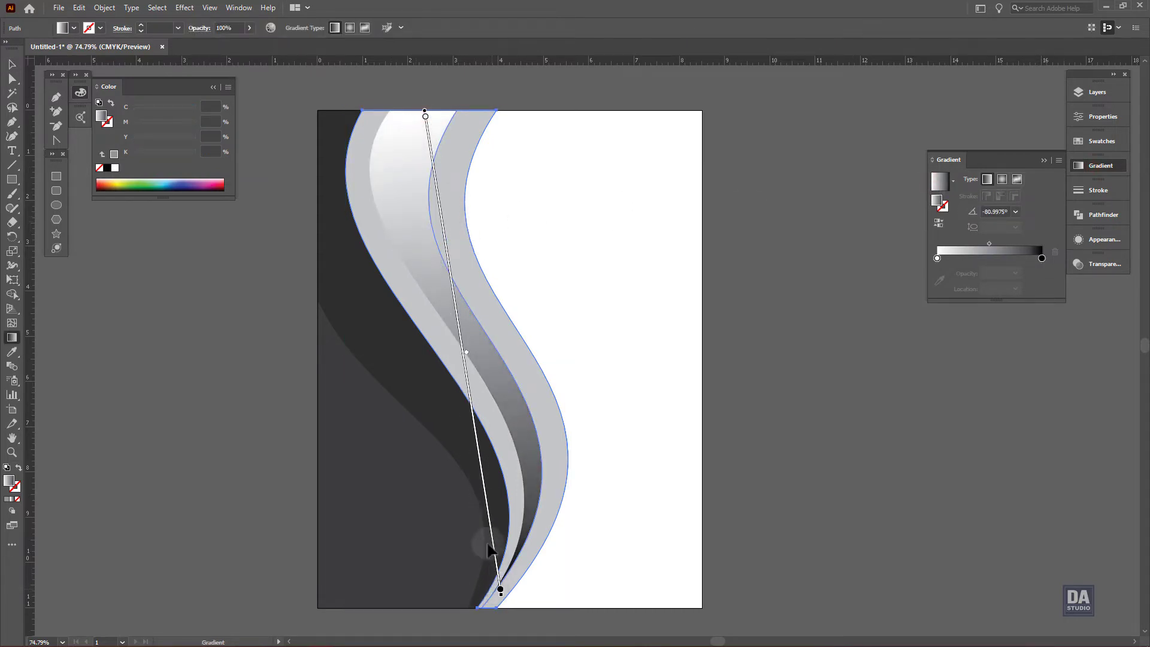
Apply the White, Black gradient to all three grey waves with the white stop at 0% opacity
{"action": "key", "text": "v"}
{"action": "left_click", "coordinate": [535, 463]}
{"action": "left_click", "coordinate": [551, 444]}
{"action": "left_click", "coordinate": [501, 447]}
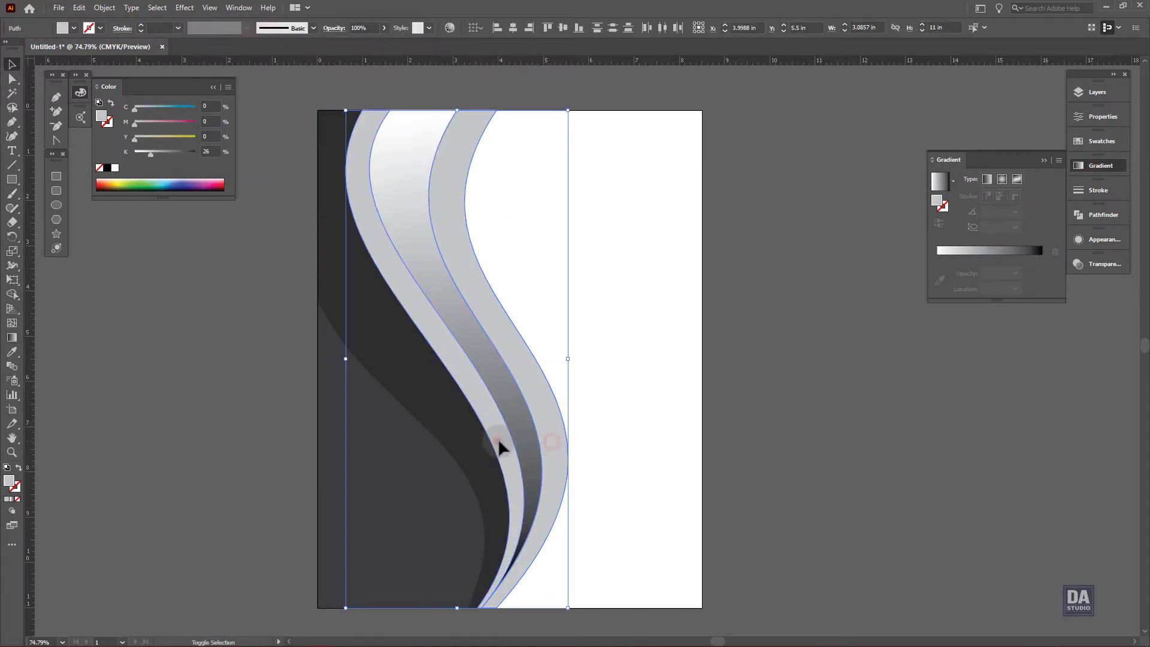
{"action": "left_click", "coordinate": [954, 182]}
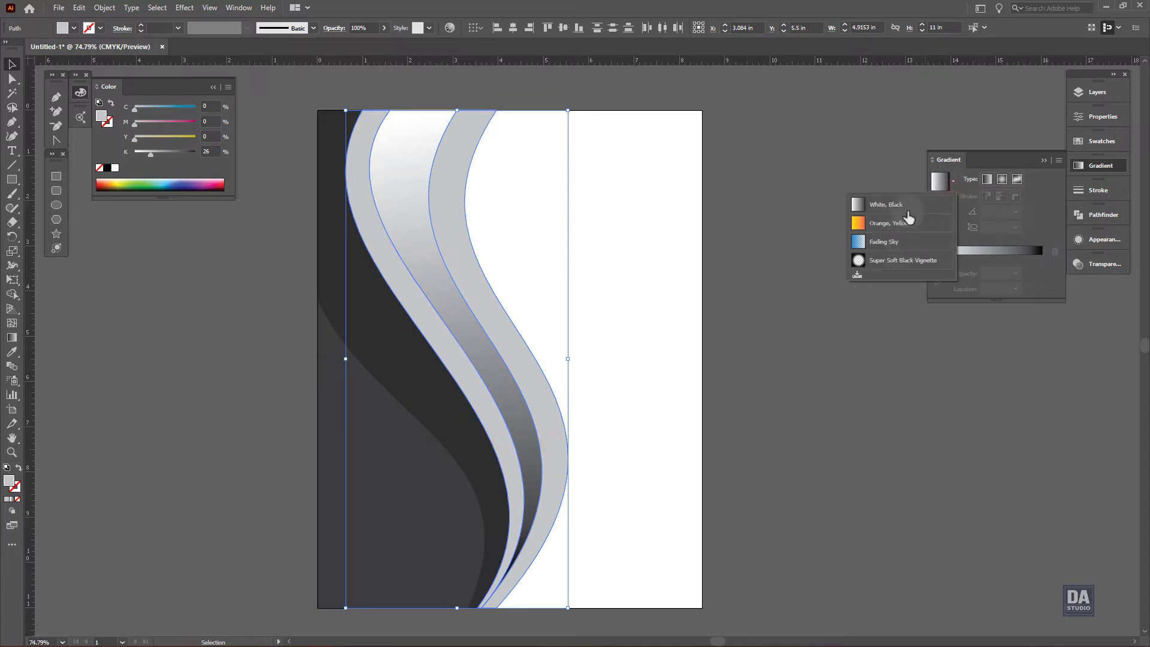
{"action": "left_click", "coordinate": [887, 205]}
{"action": "left_click", "coordinate": [938, 259]}
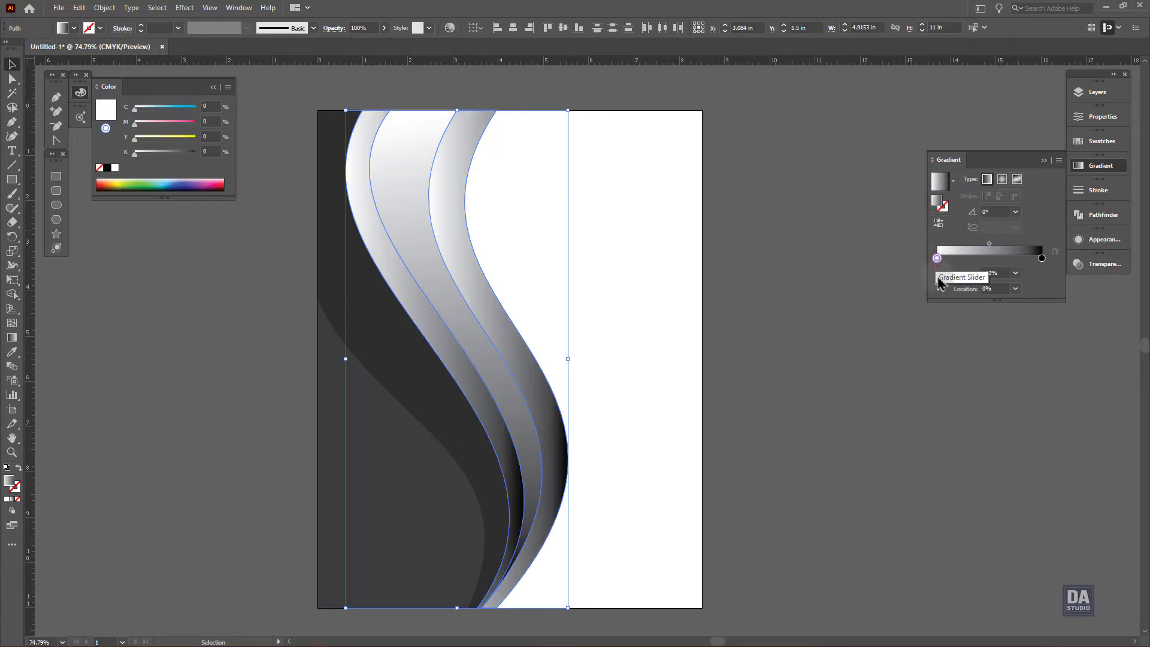
{"action": "left_click", "coordinate": [1016, 273]}
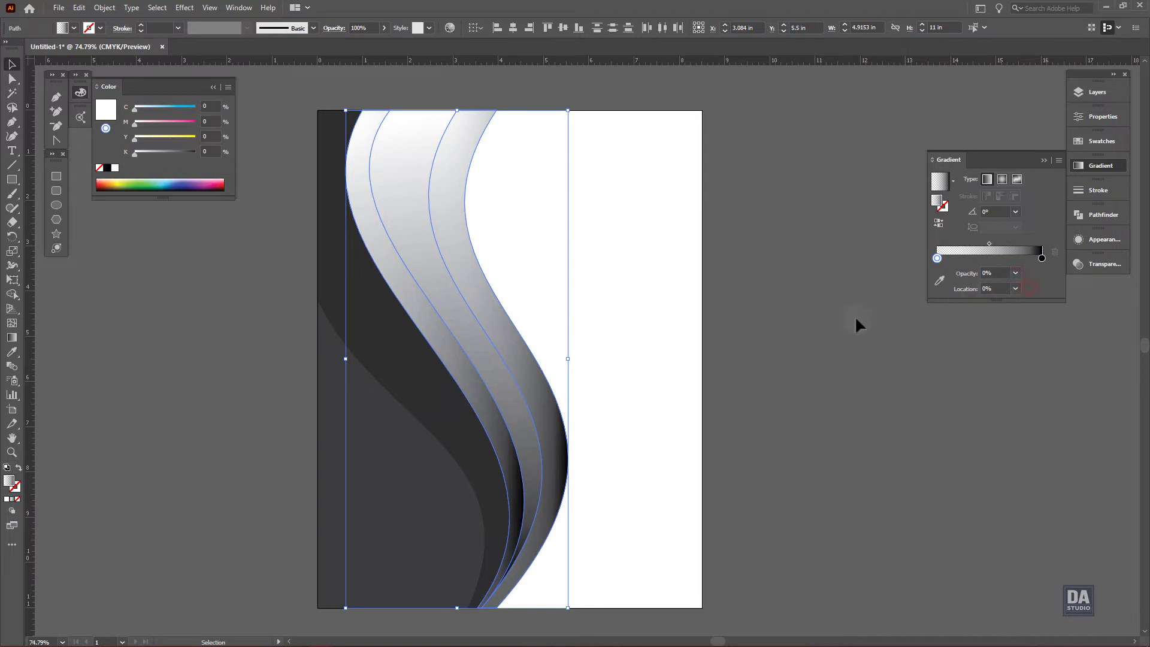
{"action": "left_click", "coordinate": [837, 320]}
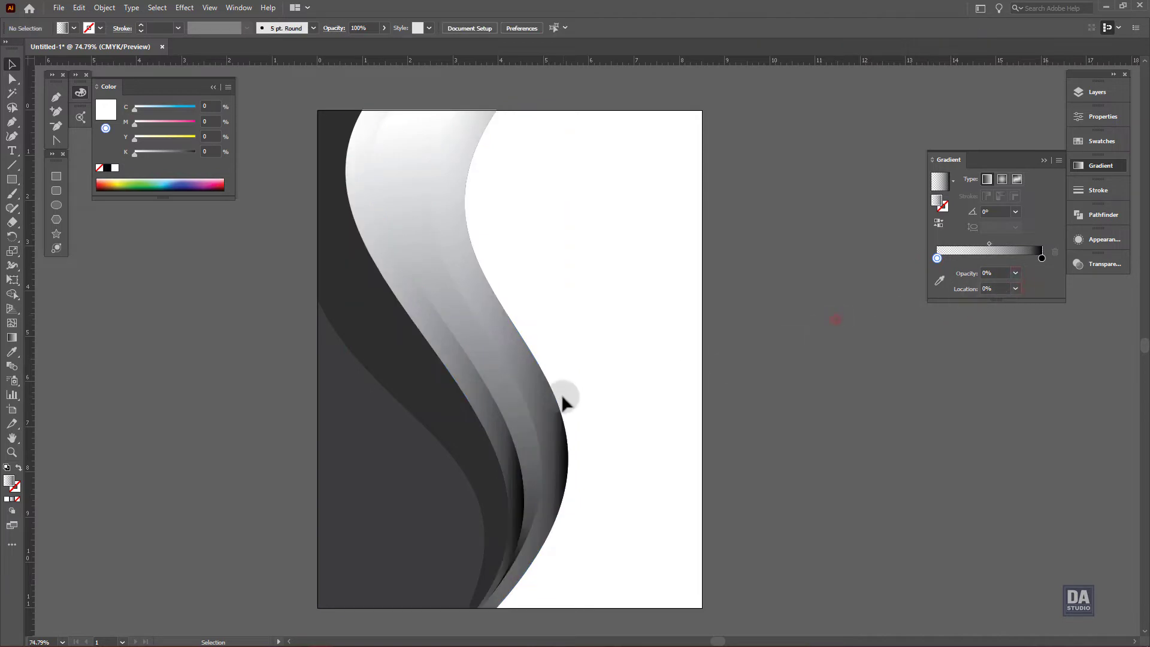
Move the grey waves off the right side of the page
{"action": "left_click", "coordinate": [529, 380]}
{"action": "left_click", "coordinate": [480, 408], "text": "shift"}
{"action": "left_click_drag", "start_coordinate": [479, 410], "coordinate": [793, 408]}
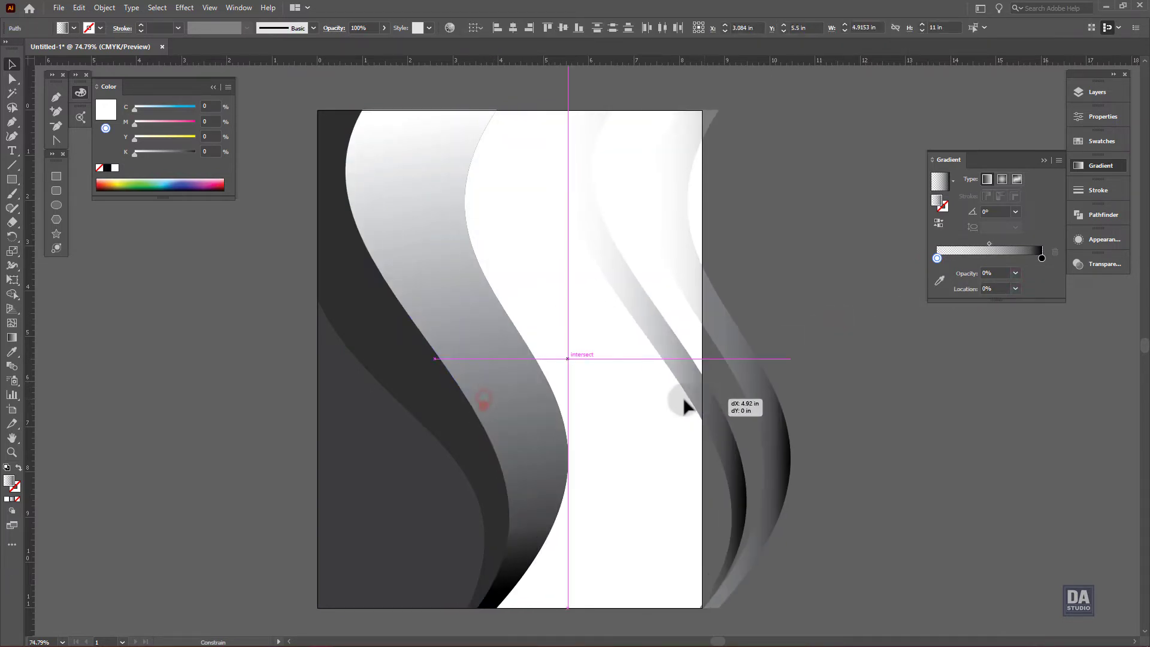
Set the wide wave's gradient to run from CMYK Yellow to a darkened orange
{"action": "left_click", "coordinate": [483, 378]}
{"action": "double_click", "coordinate": [937, 273]}
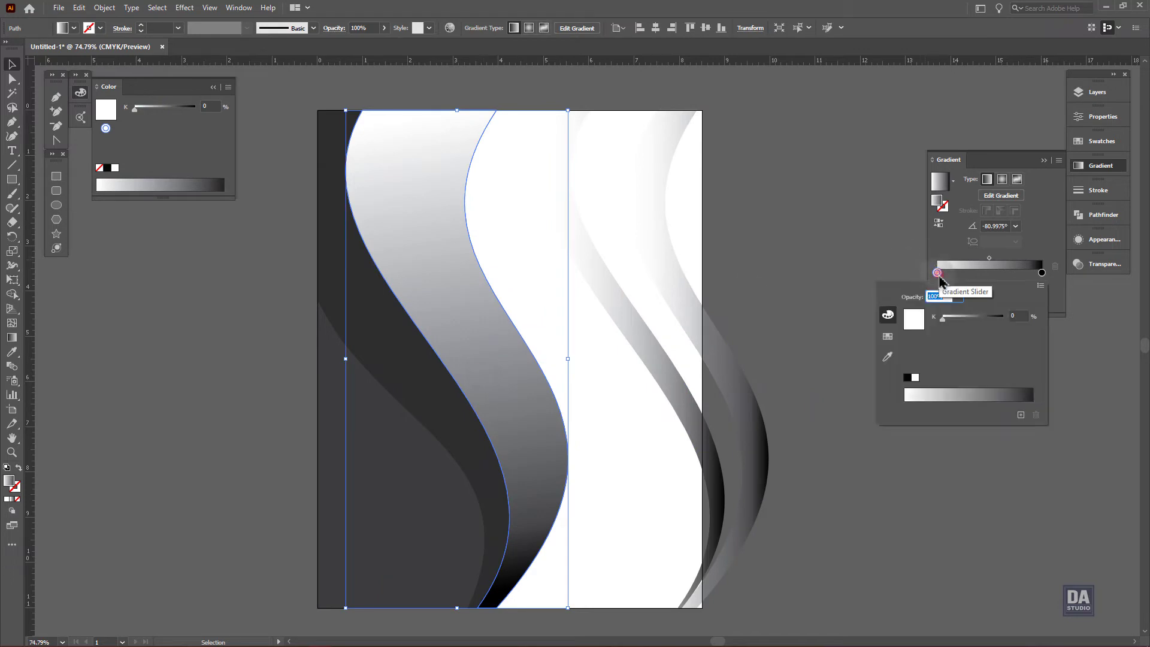
{"action": "left_click", "coordinate": [888, 336]}
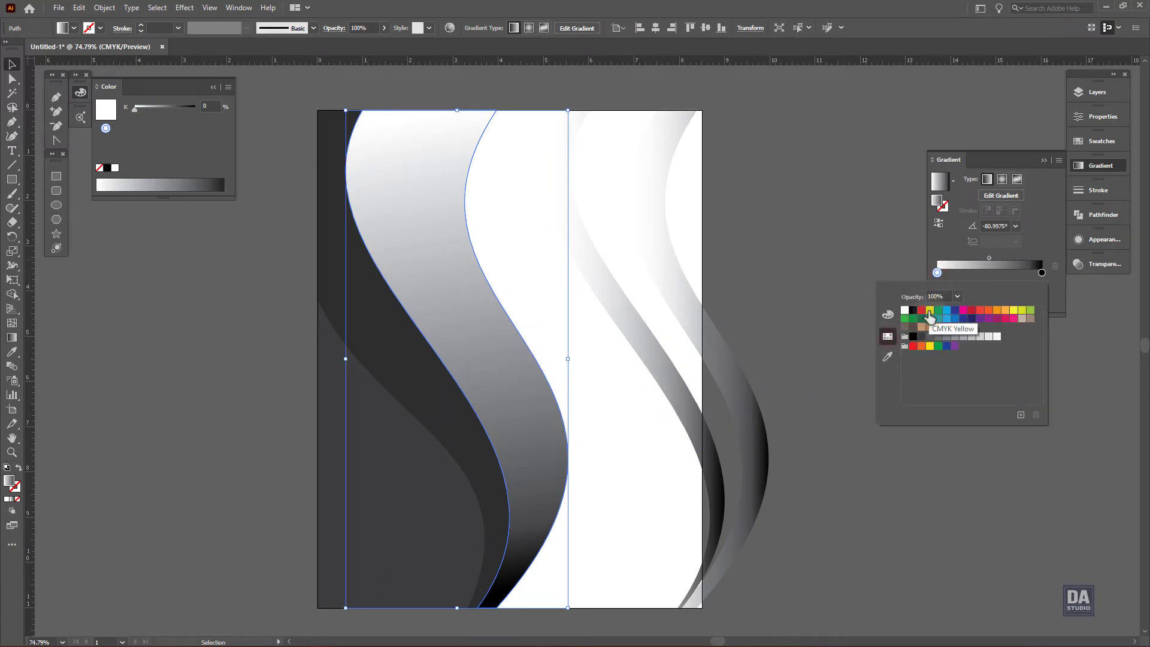
{"action": "left_click", "coordinate": [930, 311]}
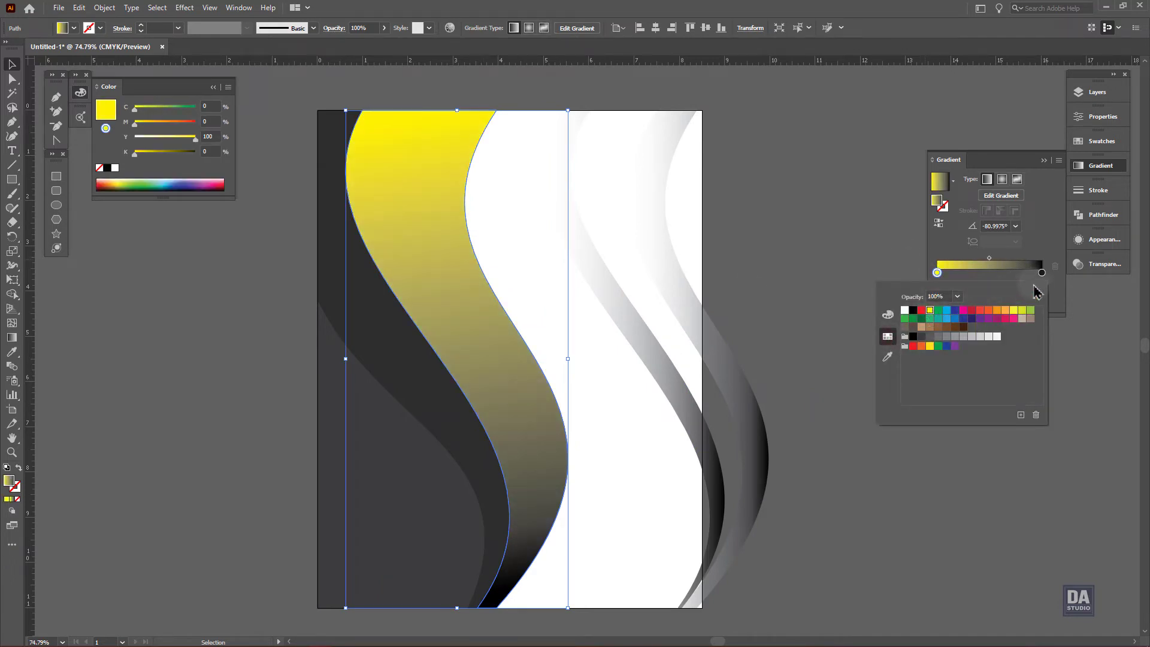
{"action": "double_click", "coordinate": [1042, 273]}
{"action": "left_click", "coordinate": [930, 310]}
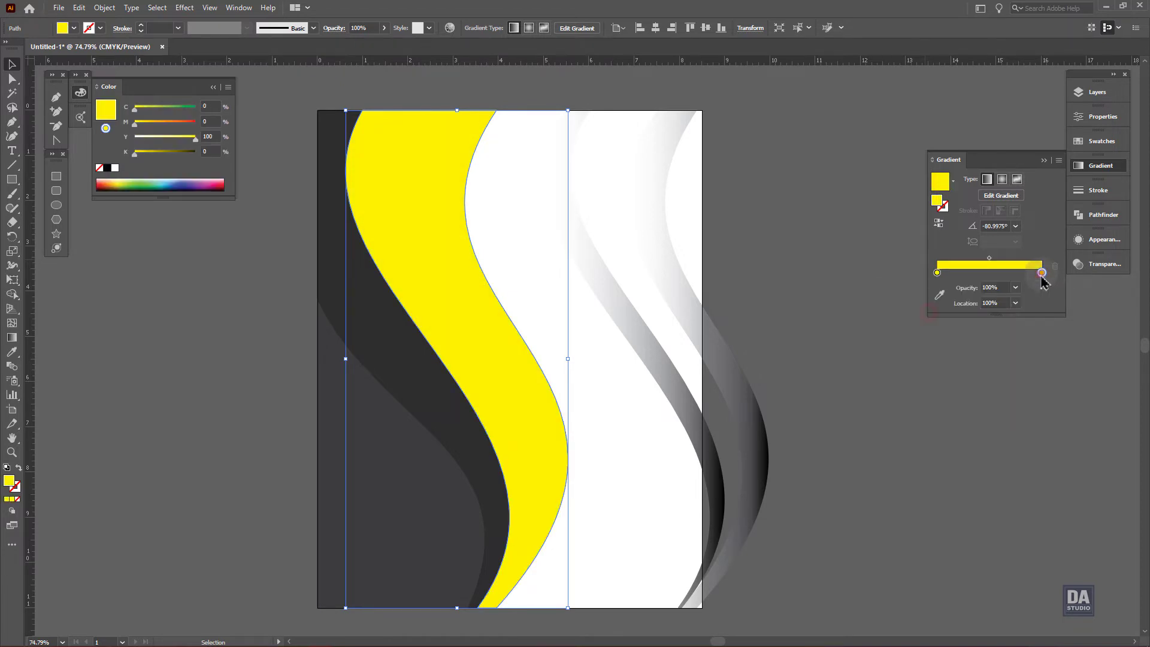
{"action": "double_click", "coordinate": [1042, 273]}
{"action": "left_click", "coordinate": [888, 314]}
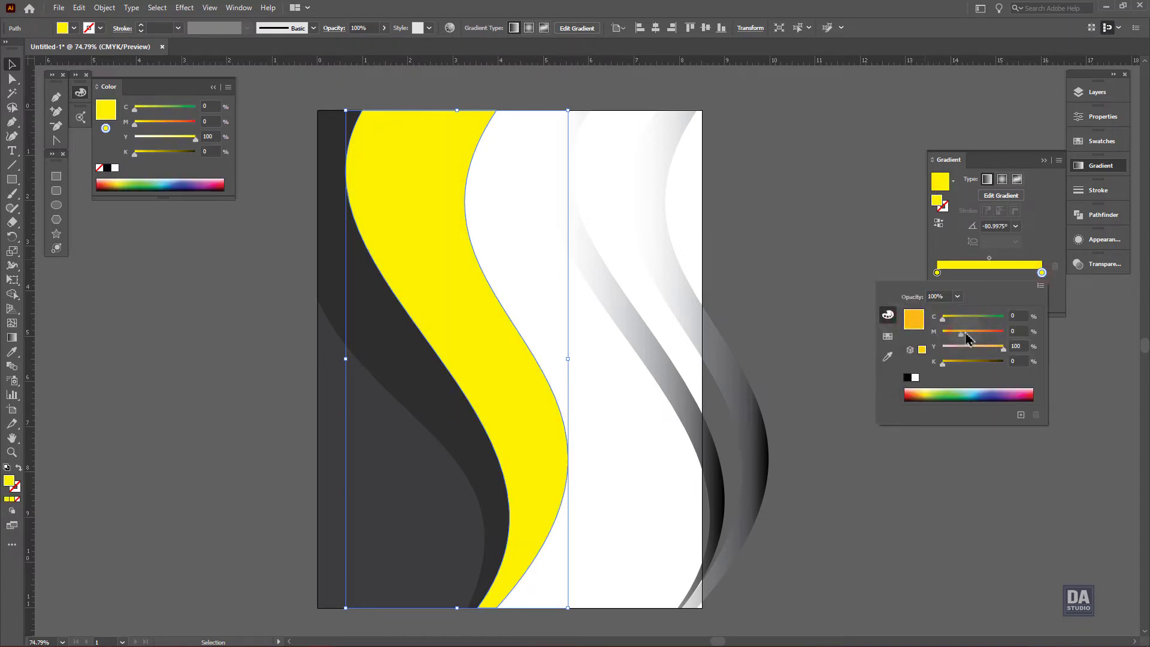
{"action": "left_click_drag", "start_coordinate": [943, 333], "coordinate": [984, 333]}
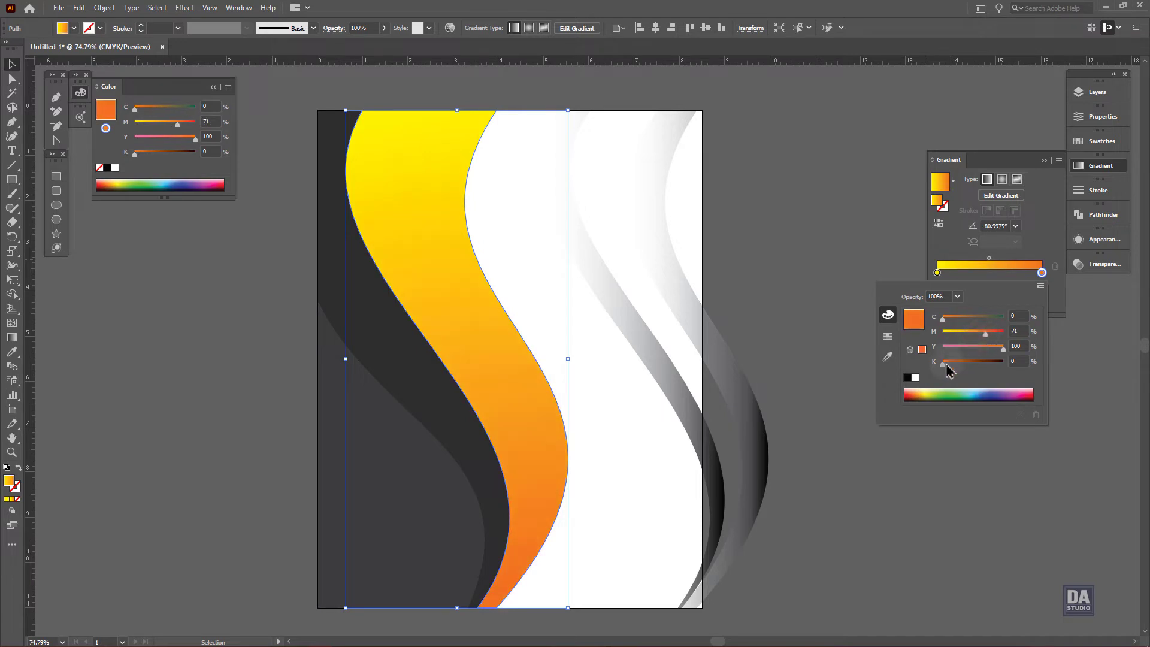
{"action": "left_click_drag", "start_coordinate": [947, 365], "coordinate": [961, 363]}
{"action": "key", "text": "Escape"}
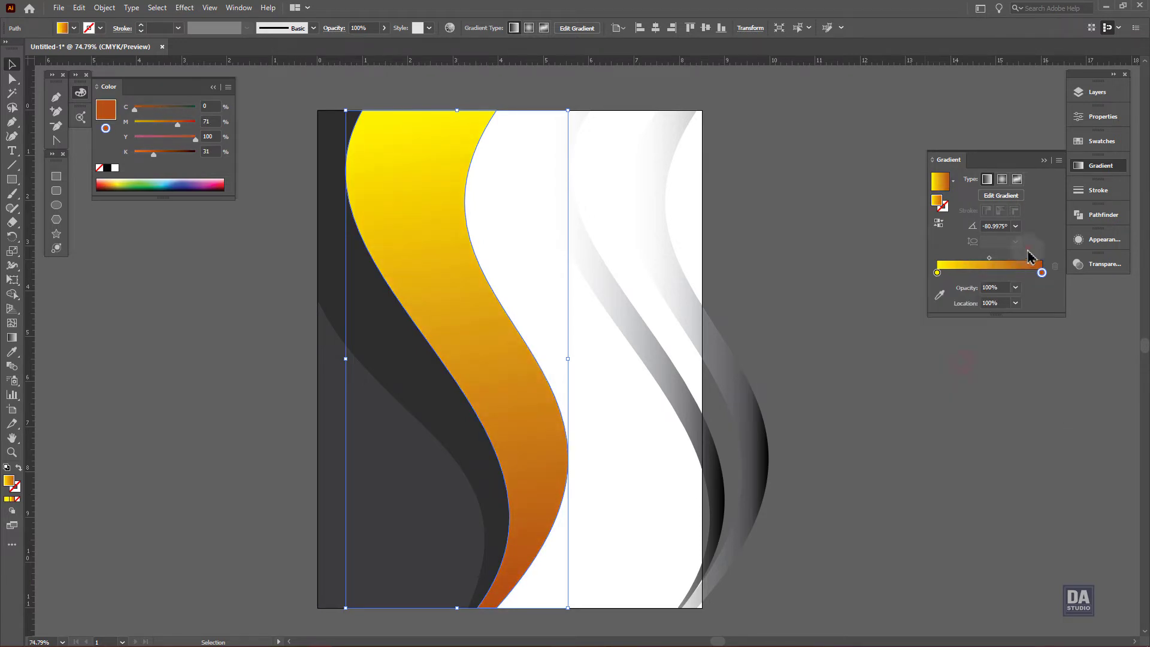
Move the grey waves back over the orange wave and select the translucent grey wave
{"action": "left_click_drag", "start_coordinate": [692, 407], "coordinate": [493, 405]}
{"action": "left_click", "coordinate": [598, 367]}
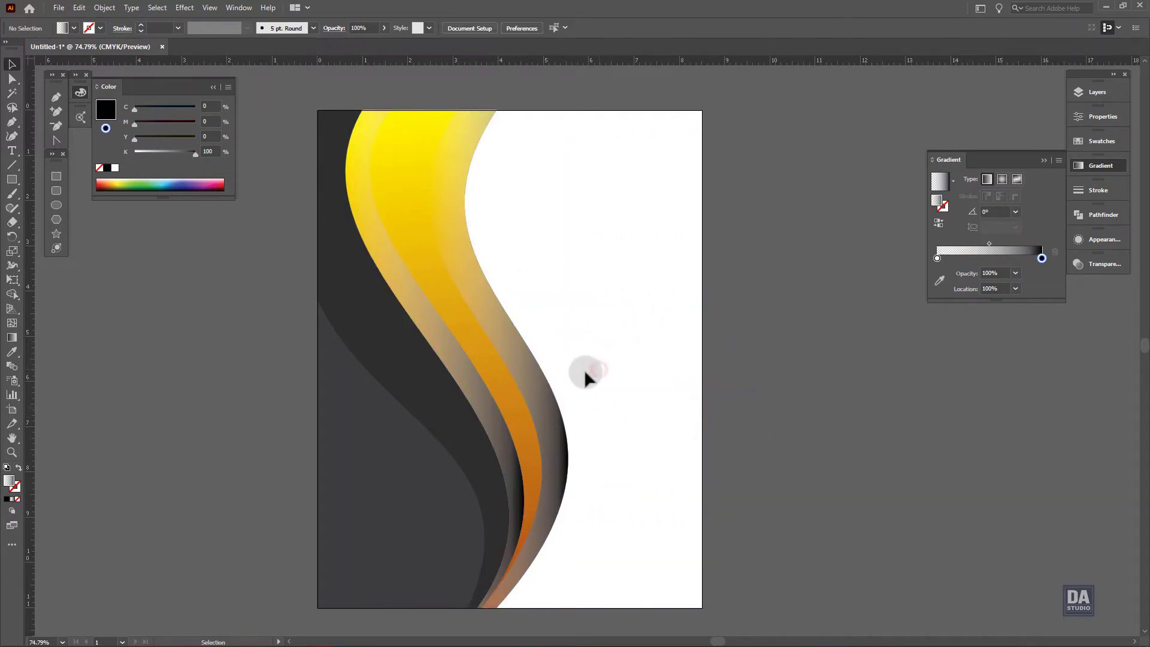
{"action": "left_click", "coordinate": [548, 410]}
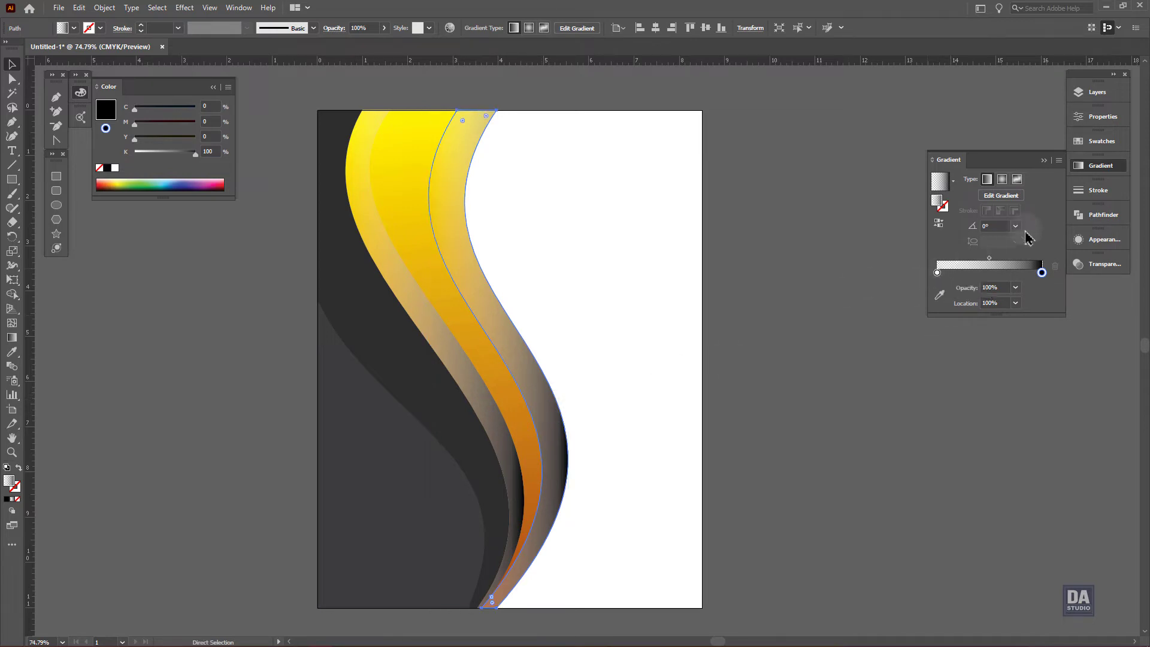
{"action": "left_click", "coordinate": [1100, 141]}
Fill the selected strip with the white swatch
{"action": "left_click_drag", "start_coordinate": [983, 216], "coordinate": [982, 368]}
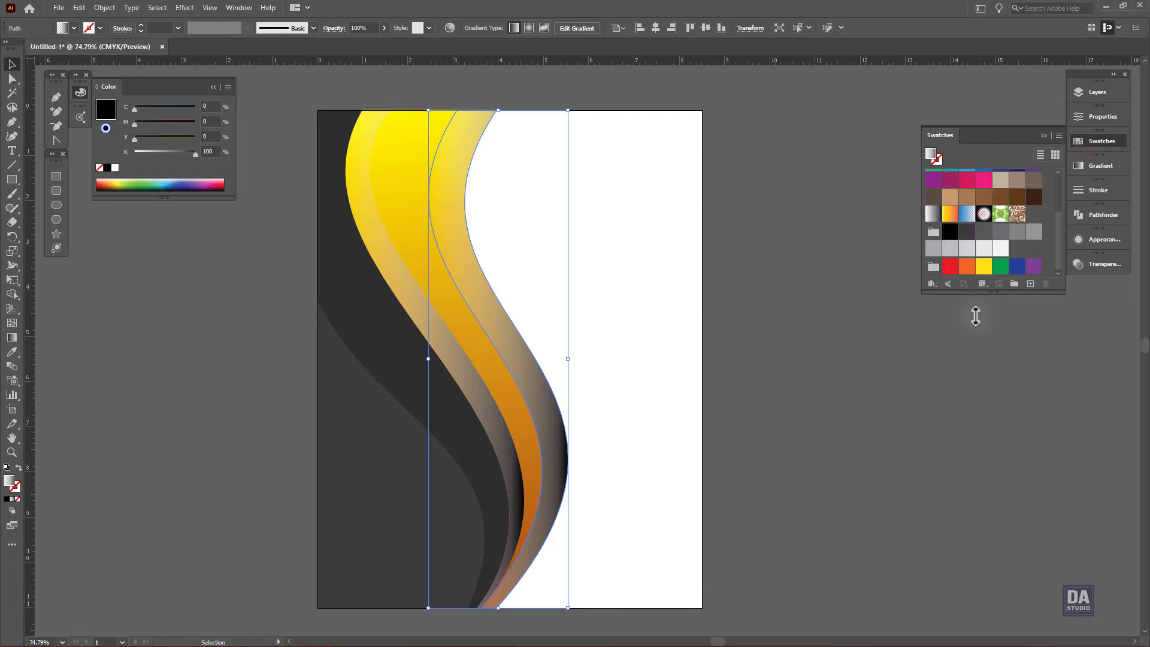
{"action": "left_click", "coordinate": [967, 177]}
{"action": "left_click", "coordinate": [699, 250]}
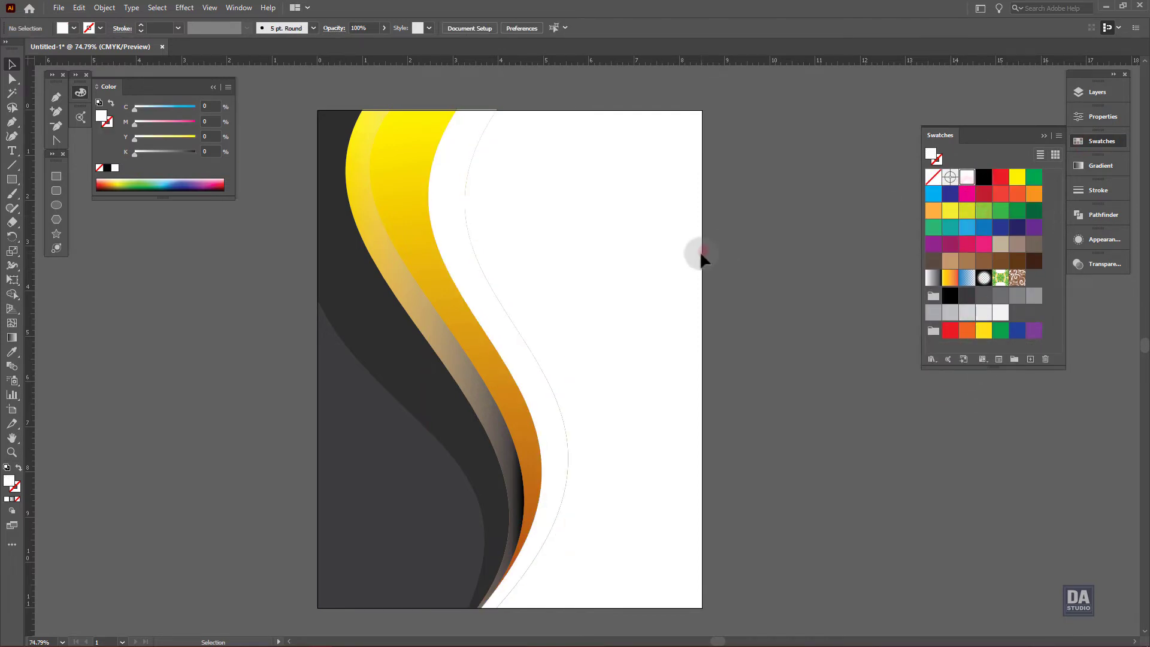
Angle the narrow wave's gradient diagonally, pale at the top to black at the bottom
{"action": "left_click", "coordinate": [423, 311]}
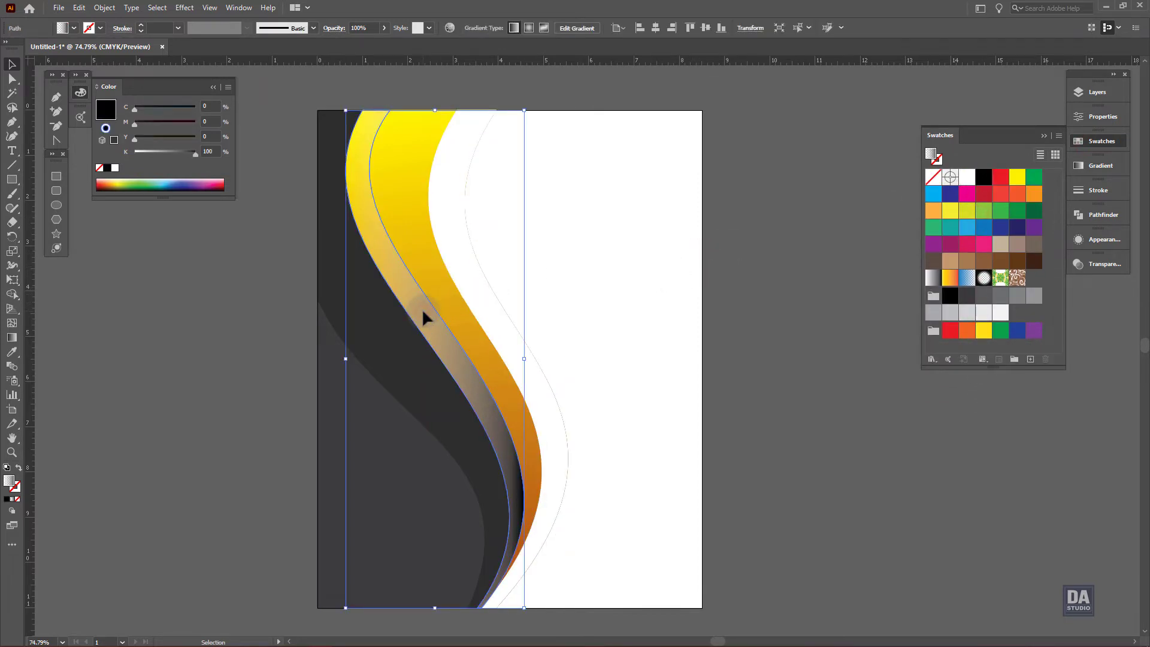
{"action": "key", "text": "g"}
{"action": "left_click_drag", "start_coordinate": [339, 173], "coordinate": [532, 568]}
{"action": "left_click_drag", "start_coordinate": [334, 121], "coordinate": [523, 571]}
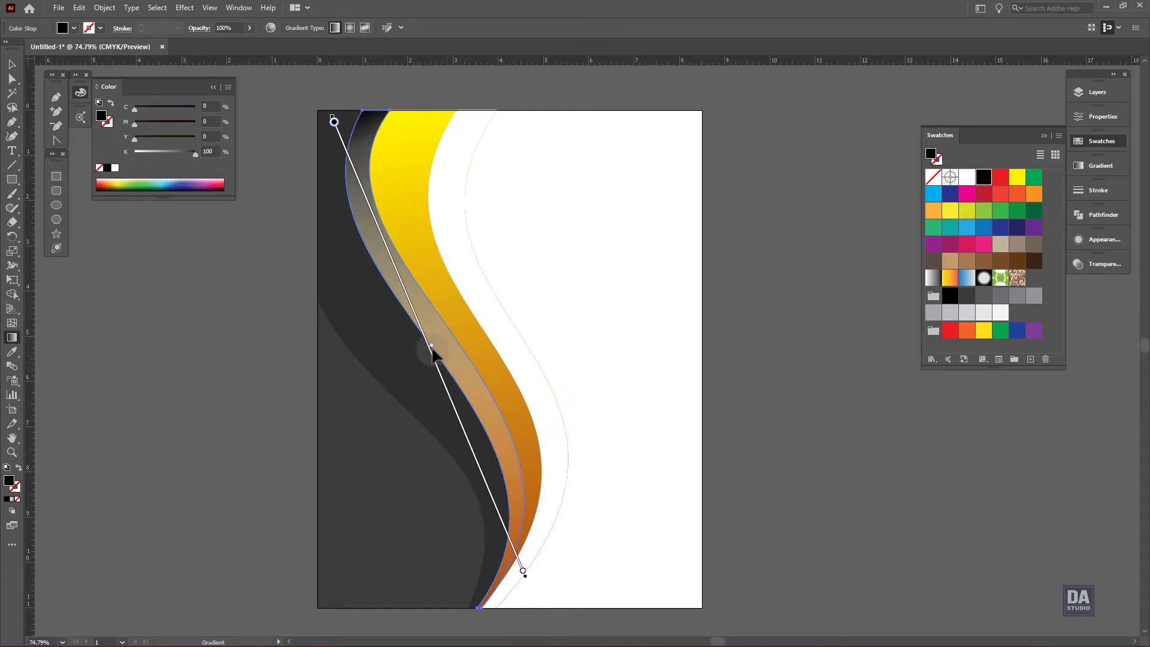
{"action": "left_click_drag", "start_coordinate": [432, 347], "coordinate": [451, 393]}
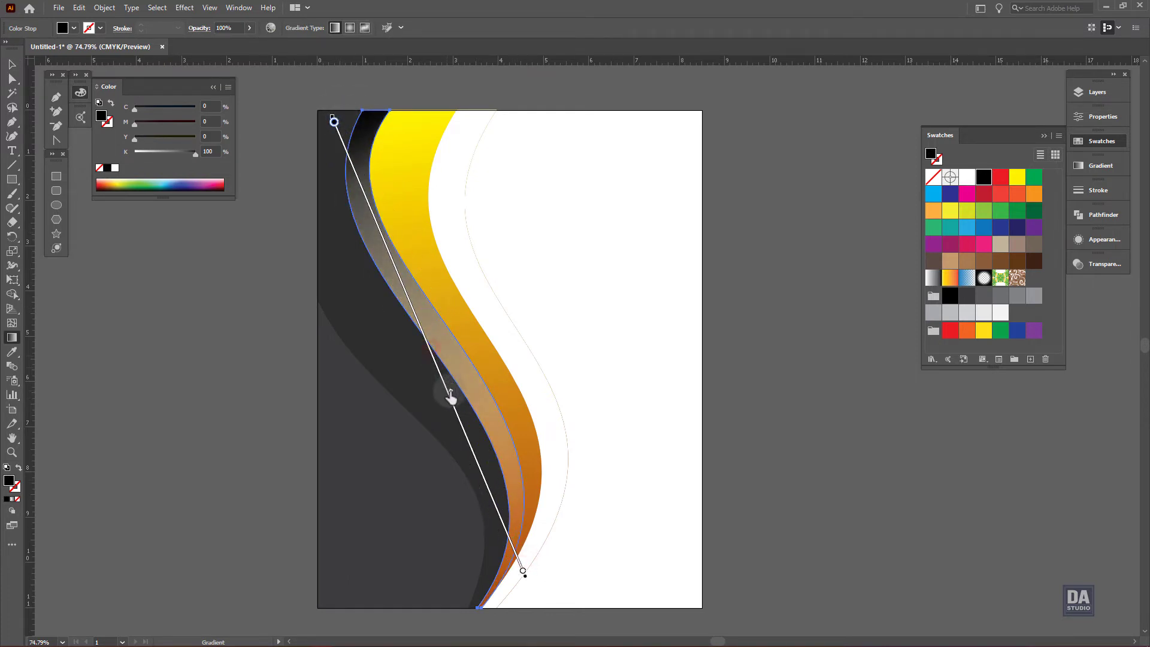
{"action": "mouse_move", "coordinate": [513, 570]}
{"action": "left_mouse_down"}
{"action": "mouse_move", "coordinate": [539, 545]}
{"action": "mouse_move", "coordinate": [523, 541]}
{"action": "mouse_move", "coordinate": [515, 560]}
{"action": "left_mouse_up"}
{"action": "left_click", "coordinate": [1100, 241]}
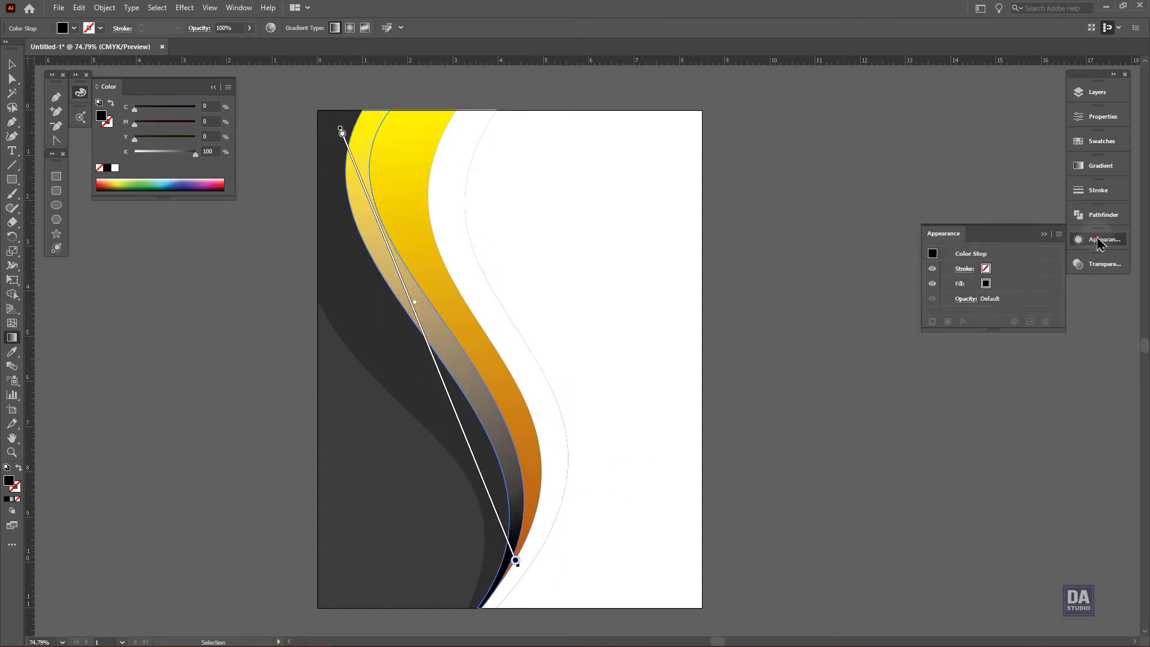
{"action": "left_click", "coordinate": [1101, 264]}
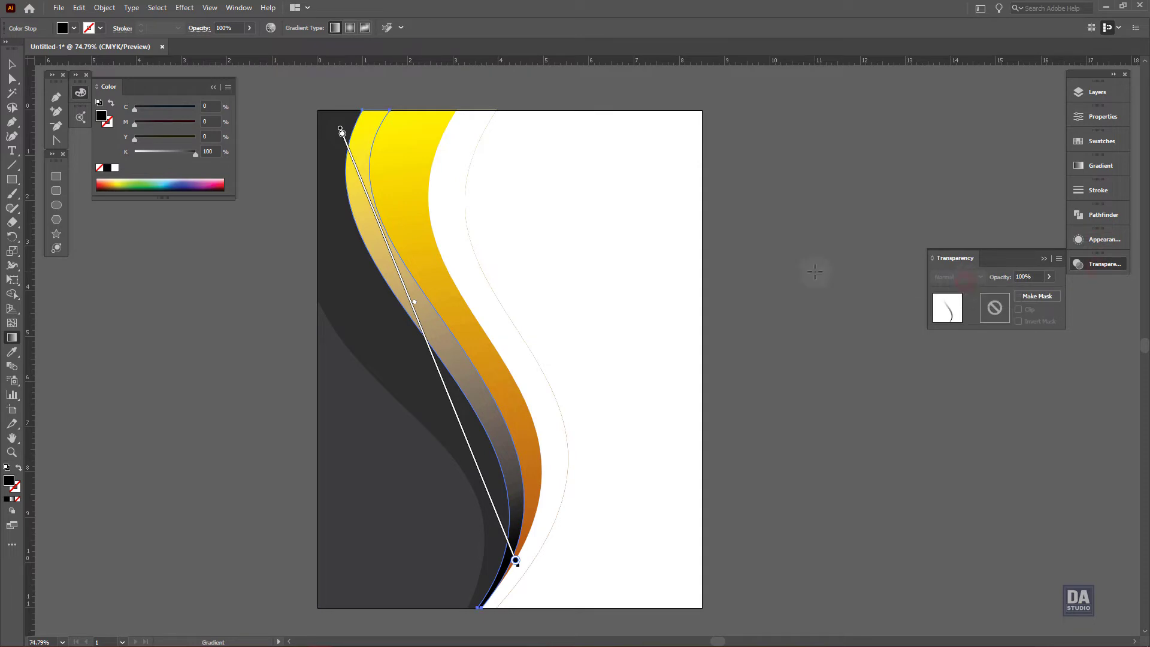
Give the narrow gradient wave Multiply blending at 35% opacity, then deselect it
{"action": "key", "text": "v"}
{"action": "left_click", "coordinate": [964, 277]}
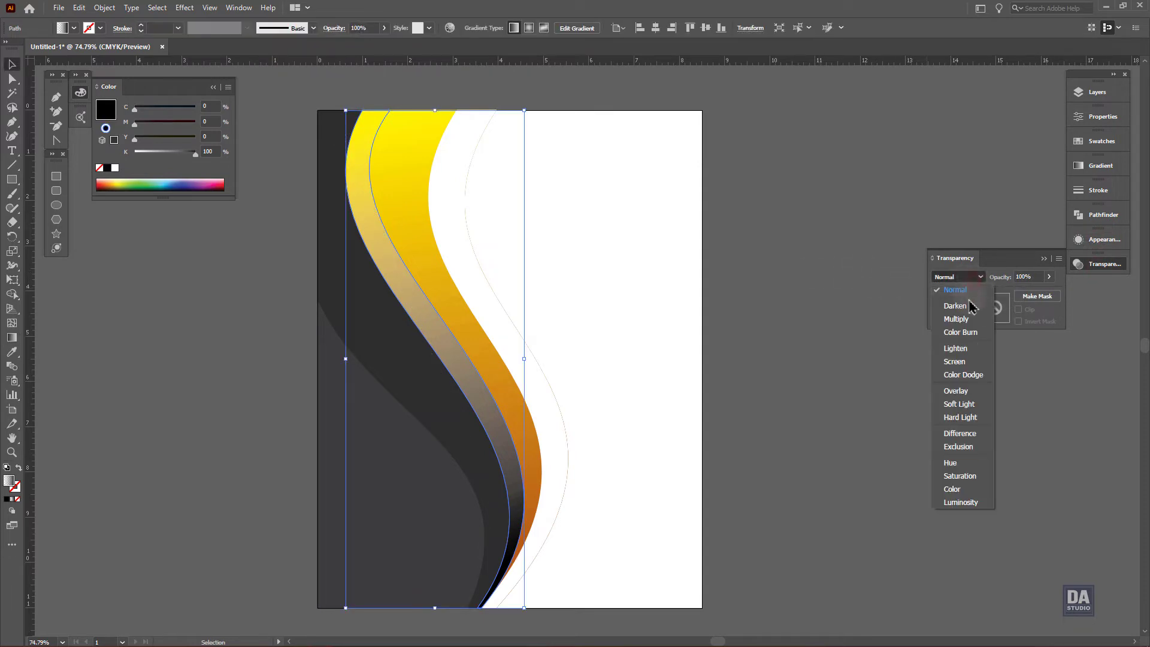
{"action": "left_click", "coordinate": [975, 393]}
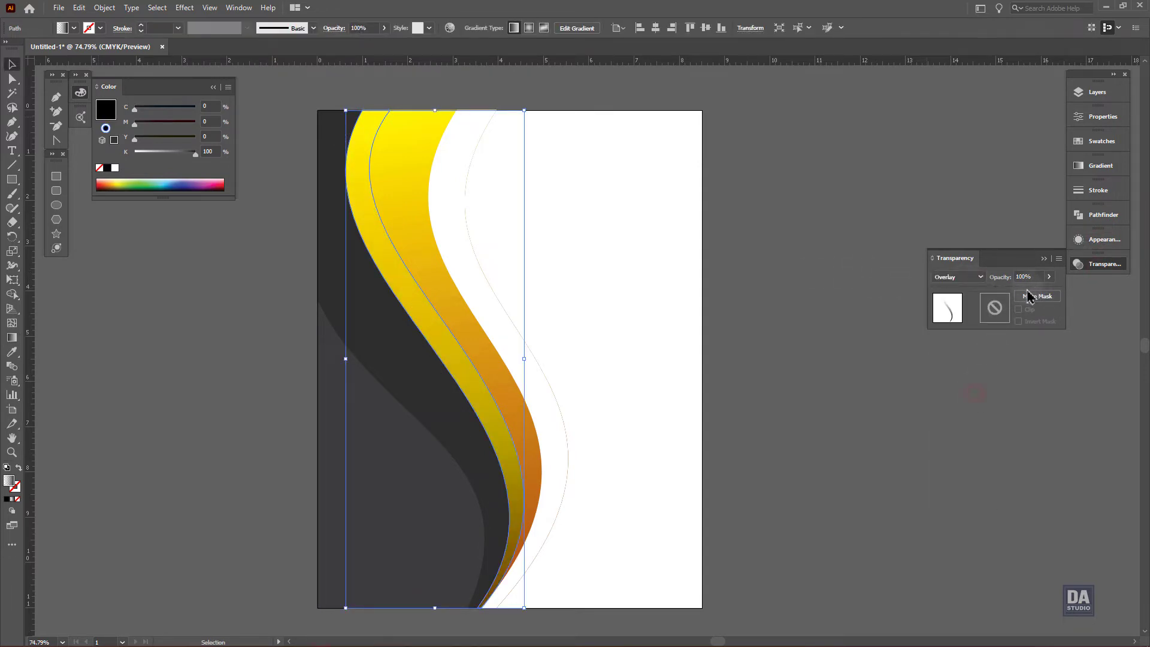
{"action": "left_click", "coordinate": [958, 277]}
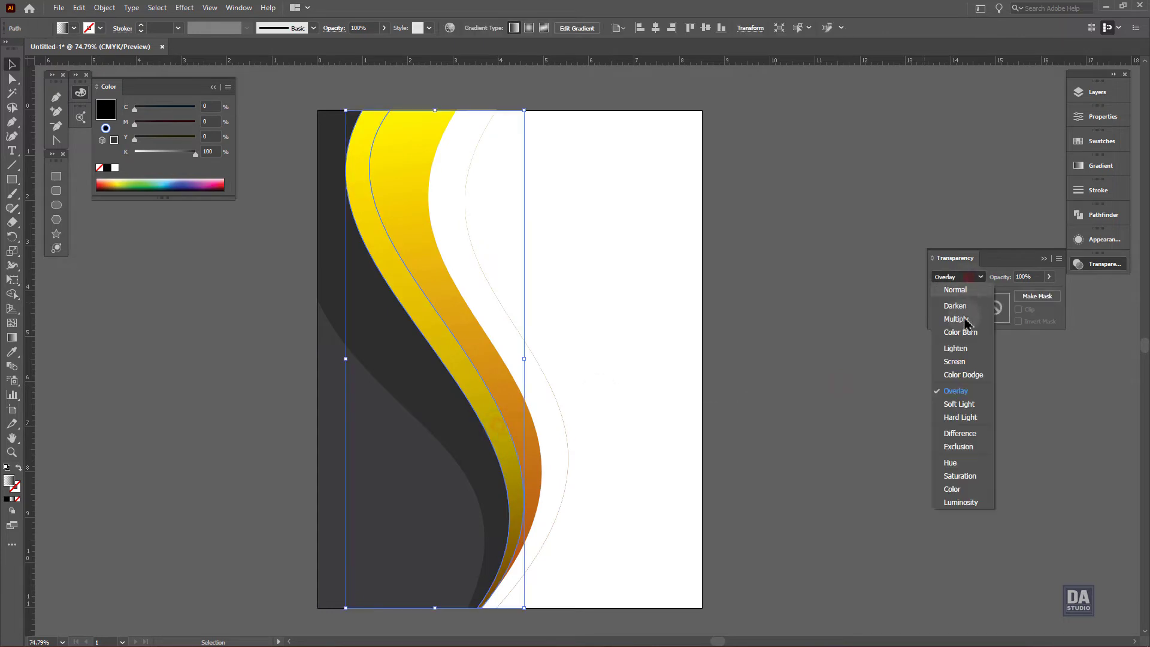
{"action": "left_click", "coordinate": [973, 321]}
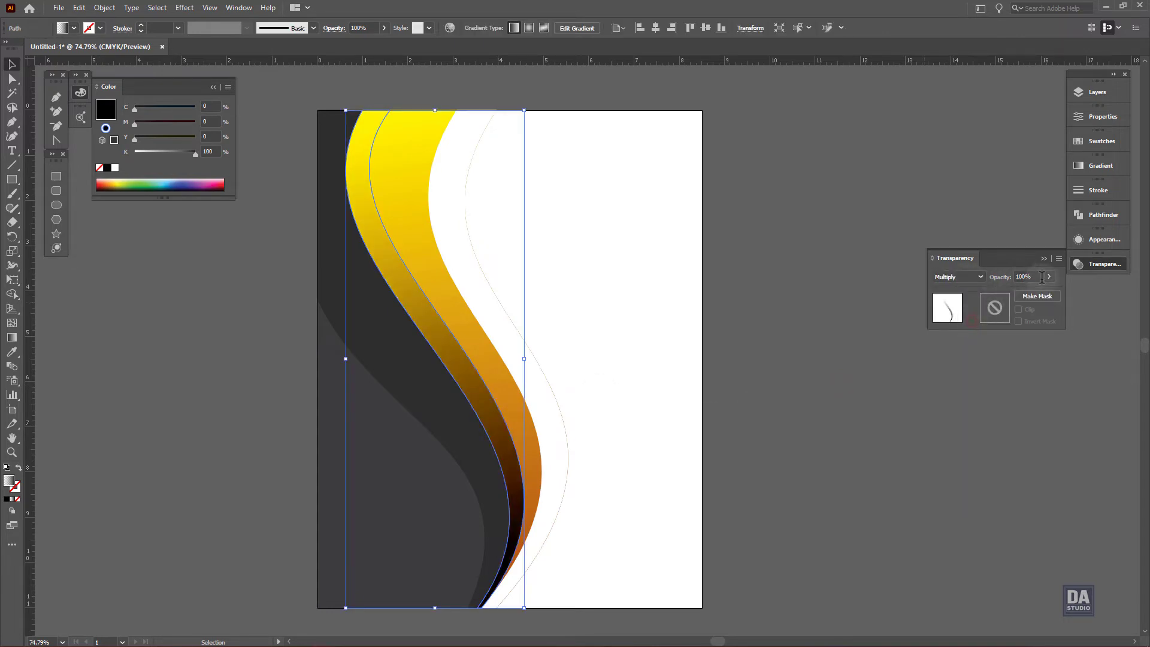
{"action": "left_click_drag", "start_coordinate": [1038, 299], "coordinate": [1020, 299]}
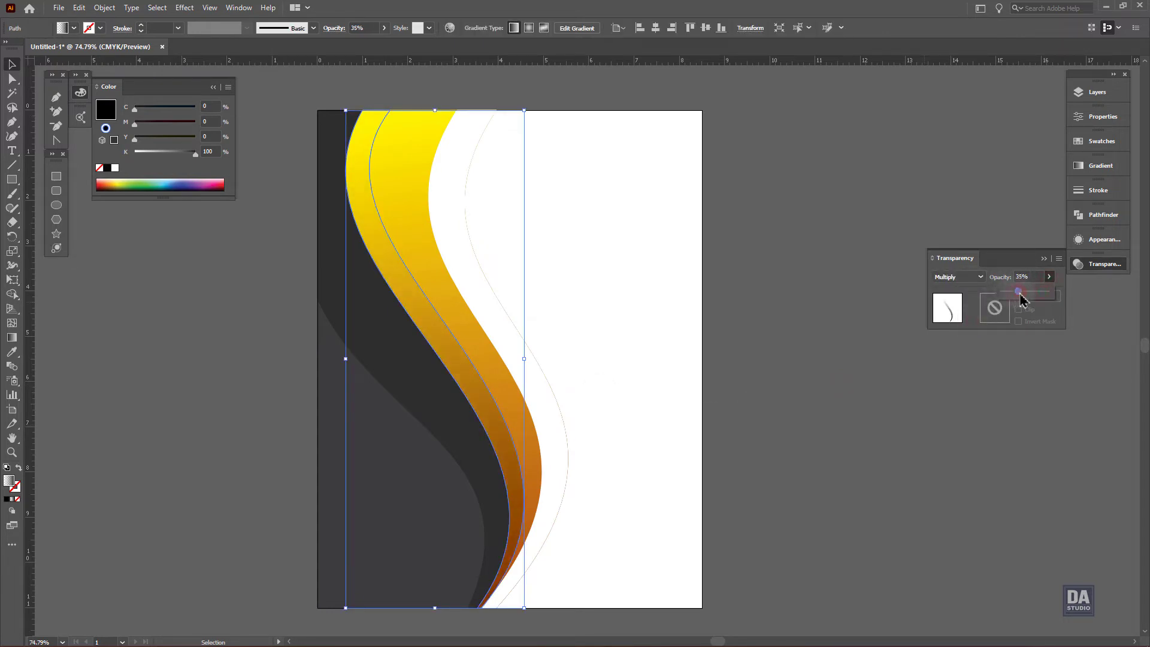
{"action": "left_click", "coordinate": [799, 353]}
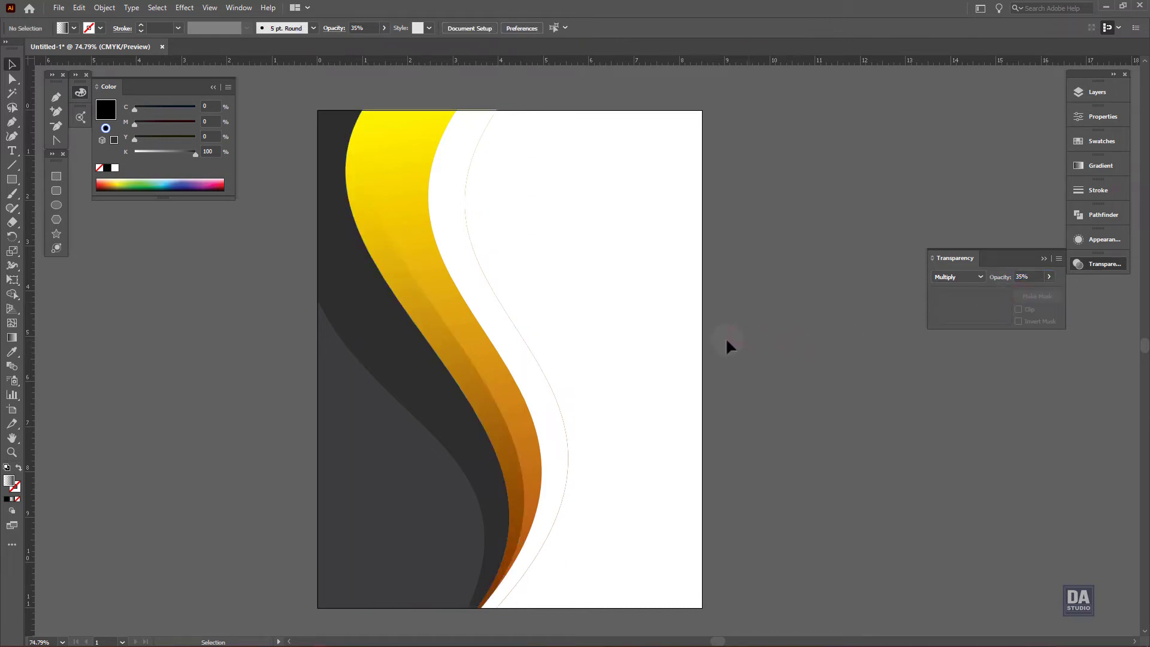
Add a Drop Shadow effect to the yellow gradient wave
{"action": "left_click", "coordinate": [406, 159]}
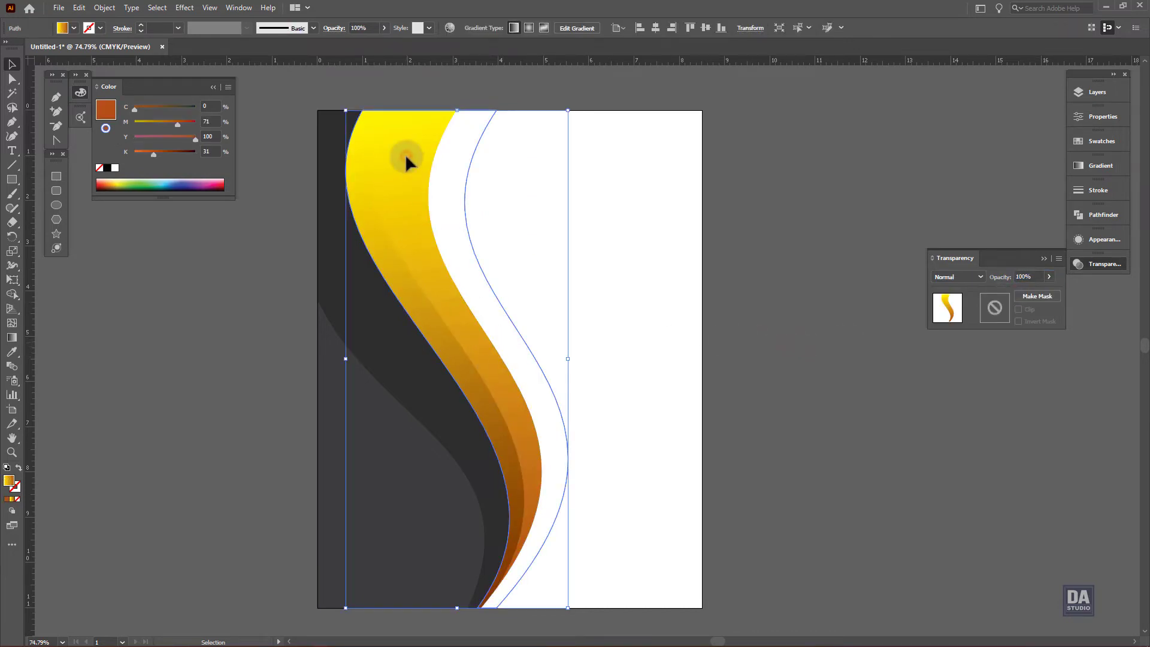
{"action": "left_click", "coordinate": [1107, 240]}
{"action": "left_click", "coordinate": [964, 321]}
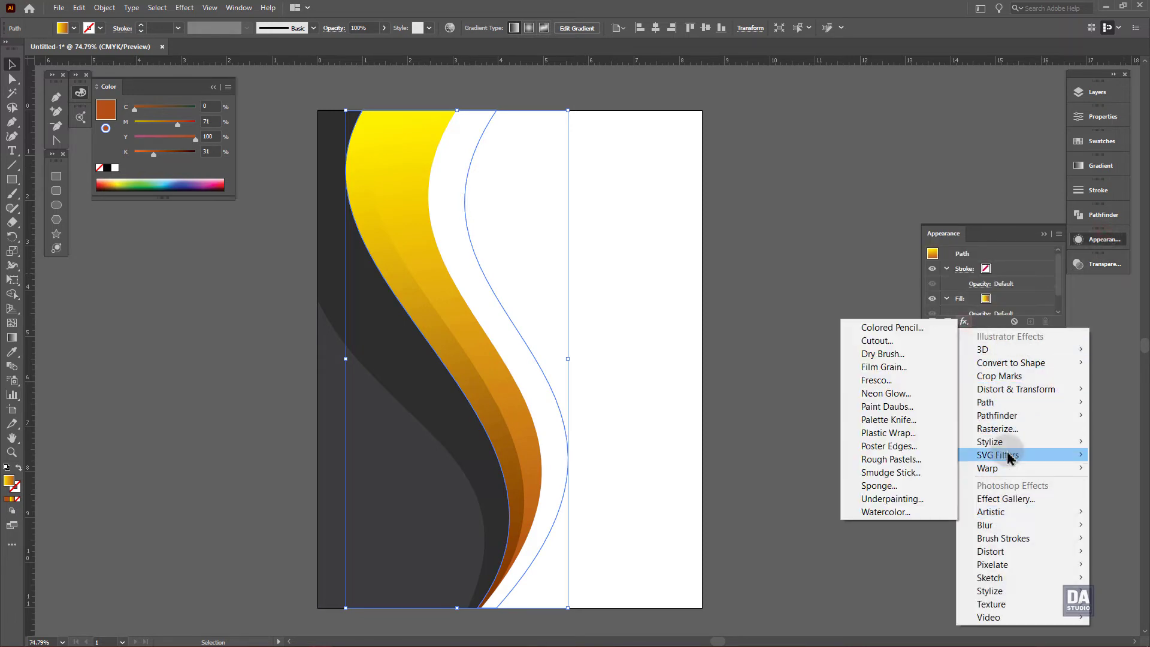
{"action": "left_click", "coordinate": [924, 443]}
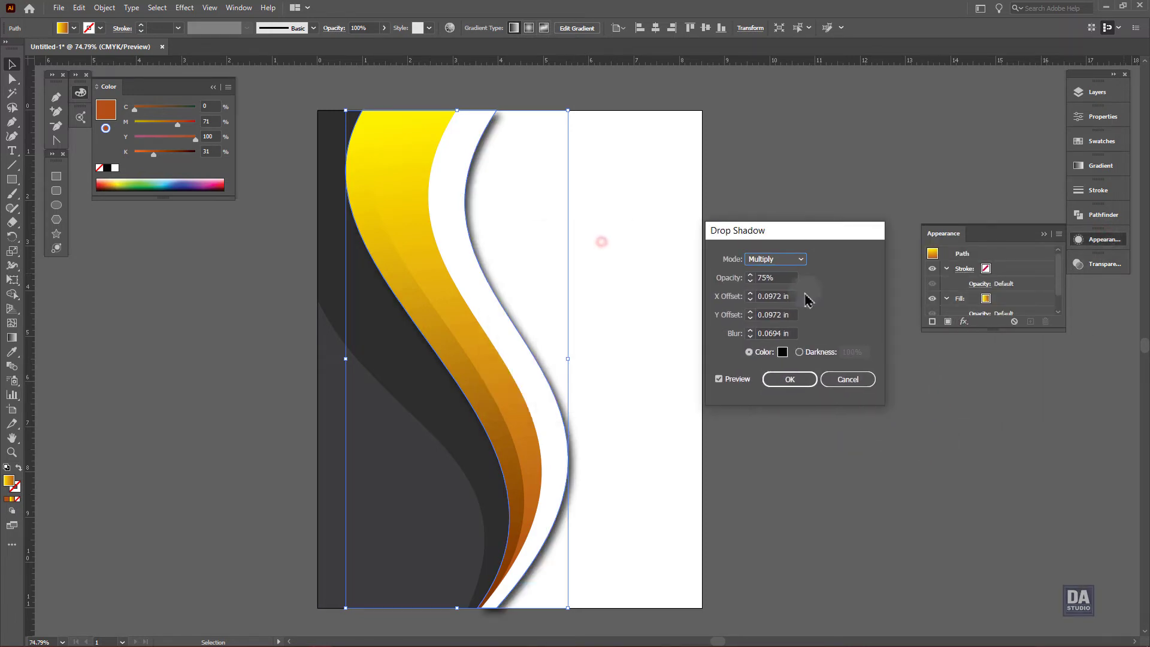
Set the shadow to X 0.0625 in, Y 0 in, blur 0.125 in, and apply it
{"action": "key", "text": "Tab"}
{"action": "key", "text": "Tab"}
{"action": "type", "text": "0"}
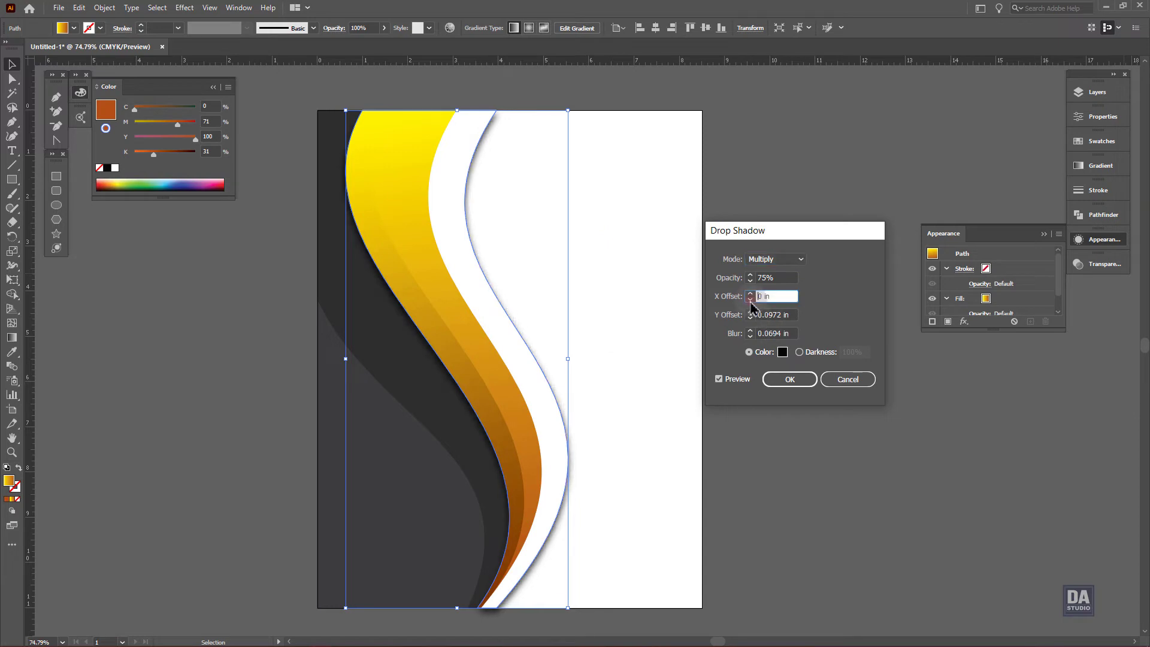
{"action": "left_click", "coordinate": [750, 294]}
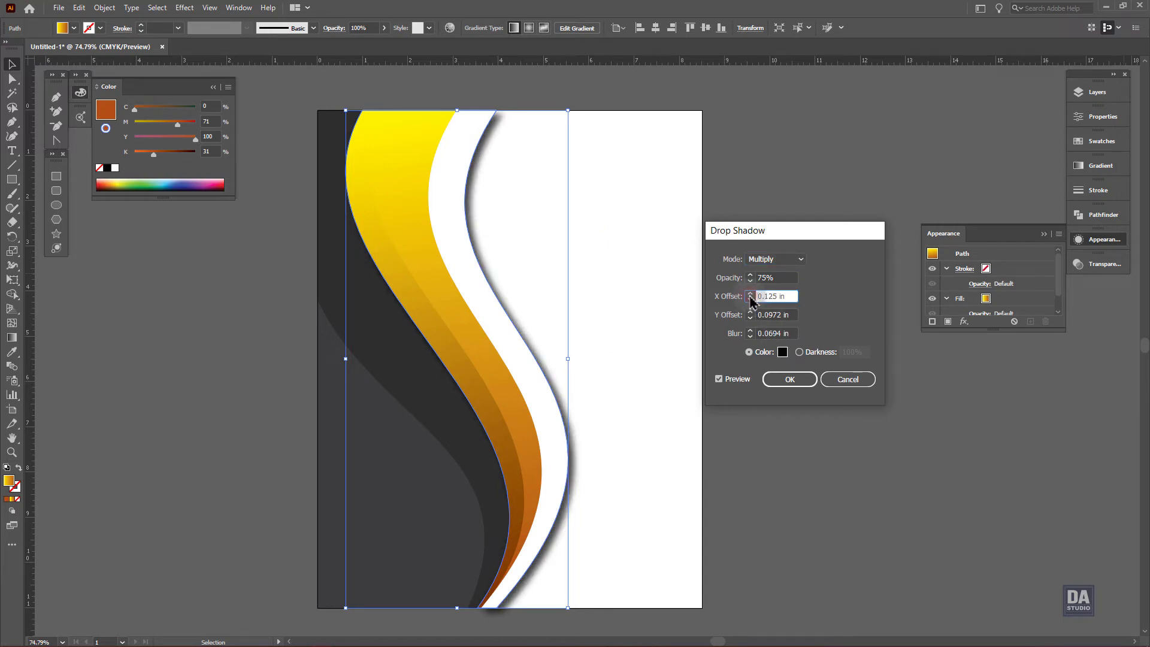
{"action": "left_click", "coordinate": [751, 317]}
{"action": "left_click", "coordinate": [751, 313]}
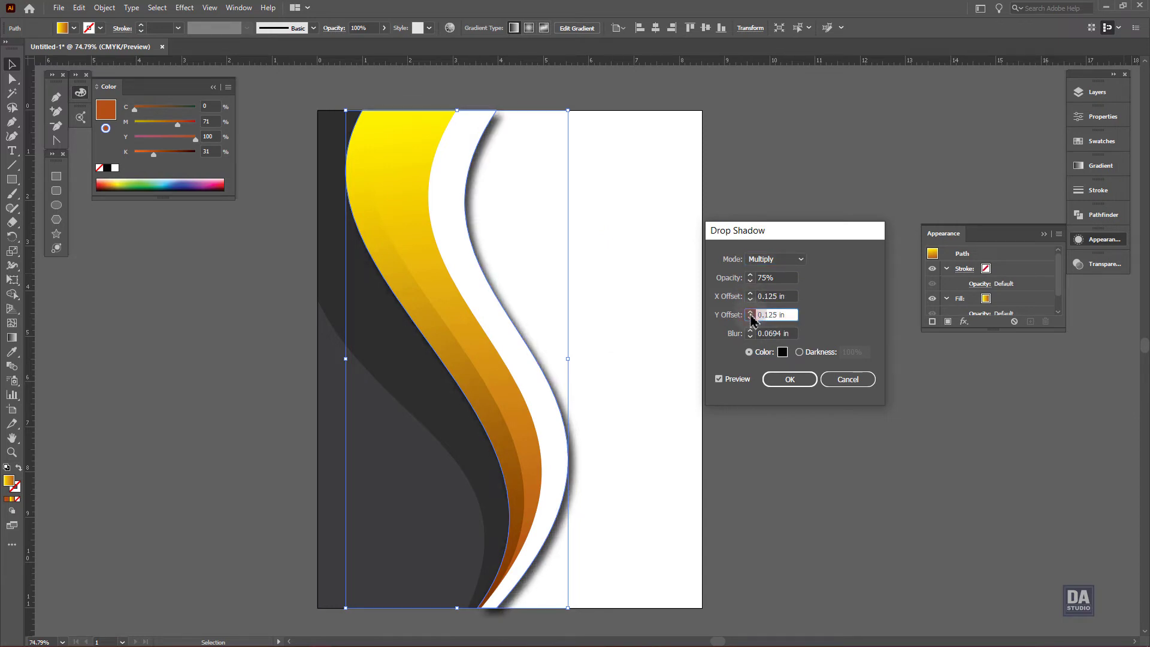
{"action": "left_click", "coordinate": [750, 318]}
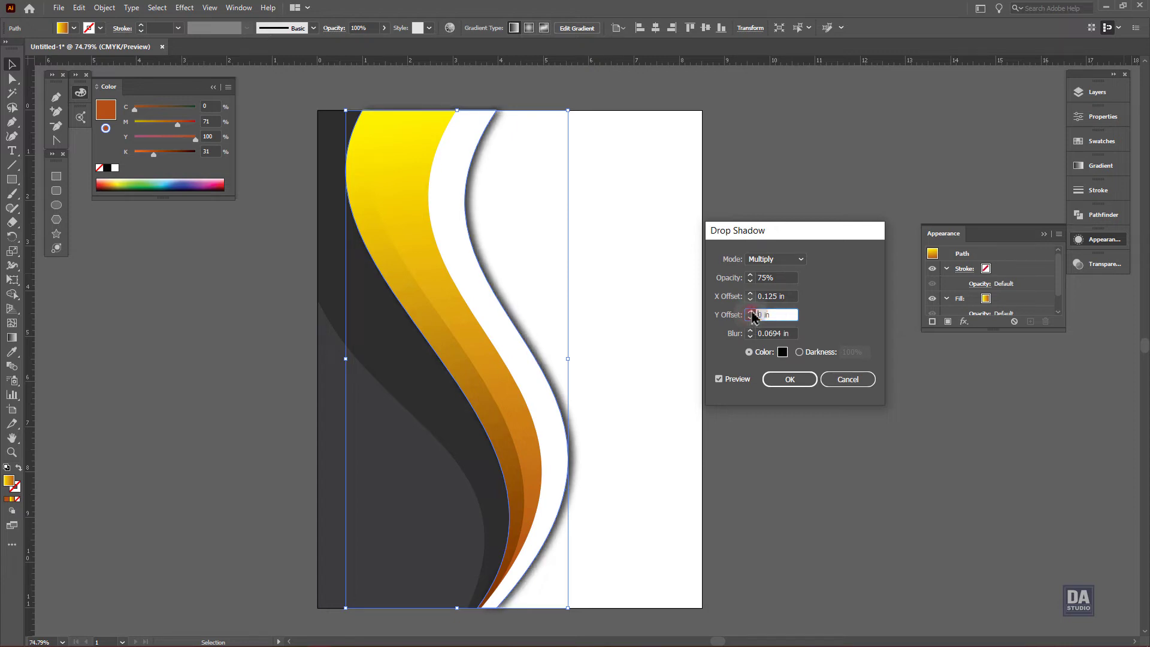
{"action": "left_click", "coordinate": [750, 332]}
{"action": "type", "text": "0.125"}
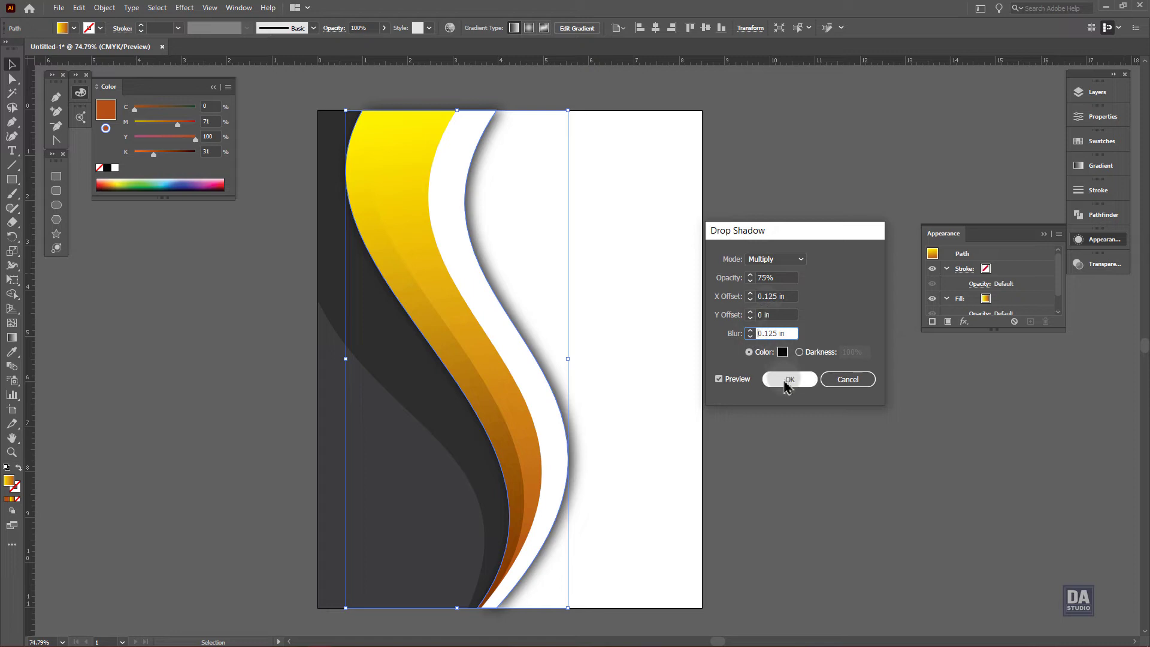
{"action": "double_click", "coordinate": [762, 278]}
{"action": "type", "text": "35"}
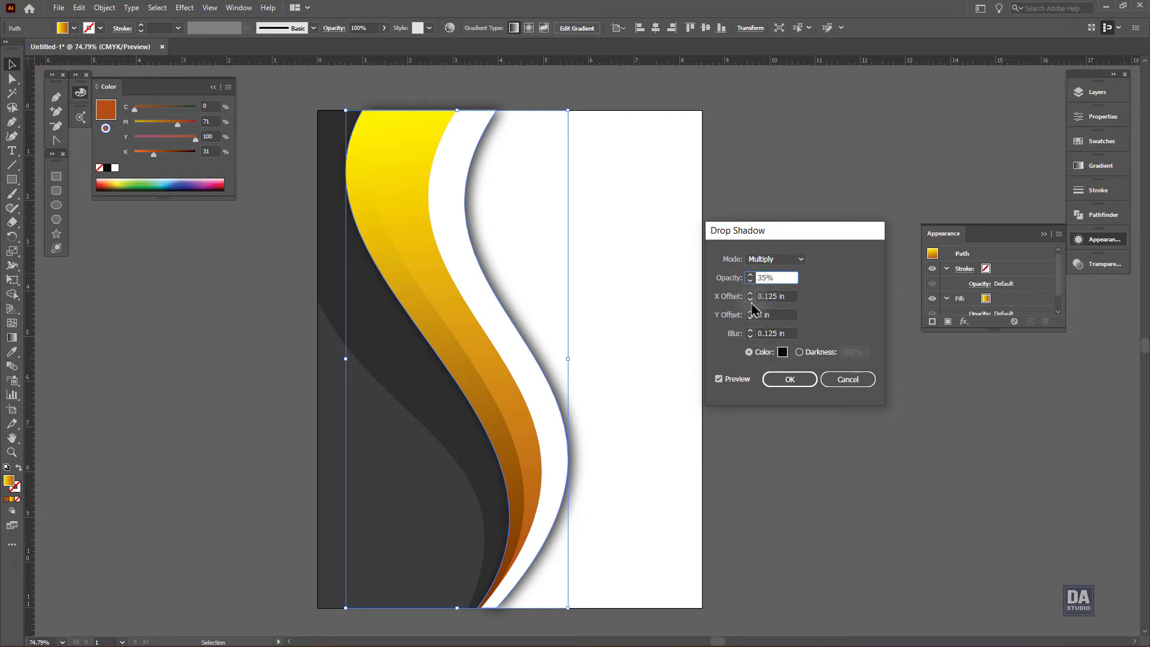
{"action": "left_click", "coordinate": [751, 300]}
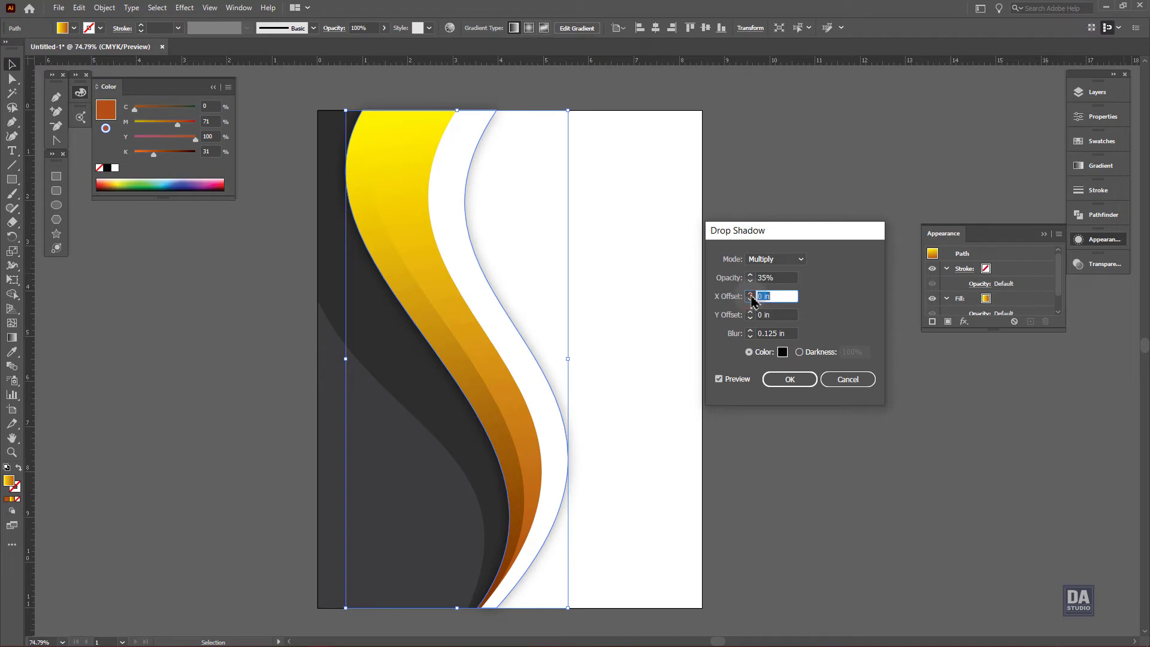
{"action": "left_click", "coordinate": [751, 293]}
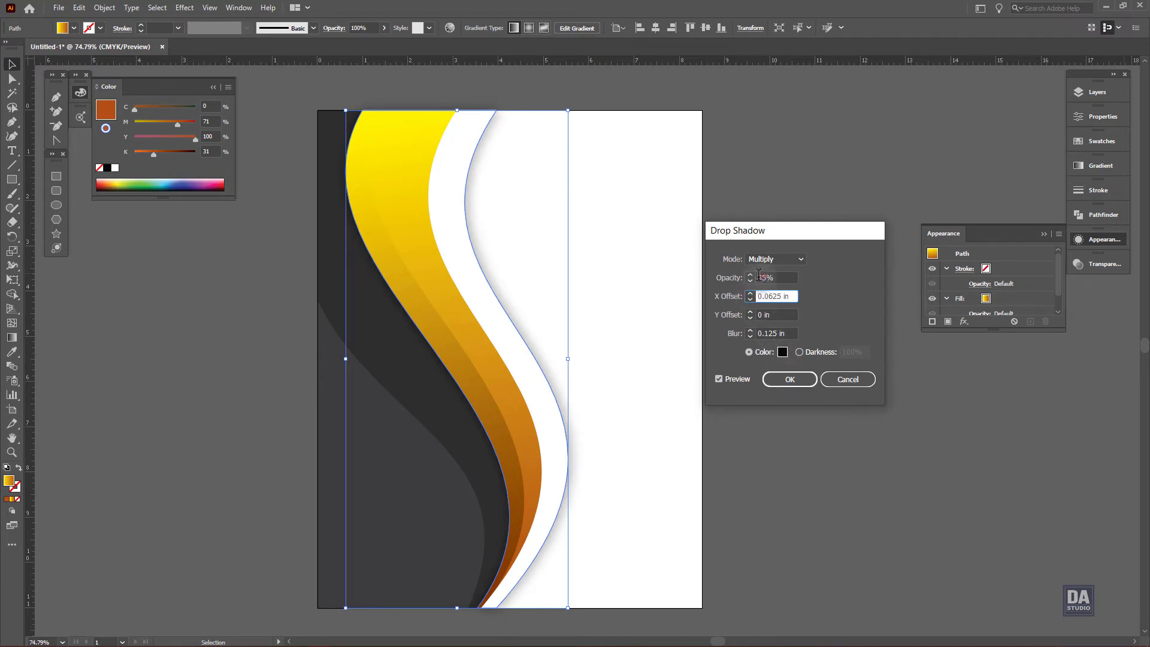
{"action": "left_click", "coordinate": [770, 378]}
{"action": "left_click", "coordinate": [759, 376]}
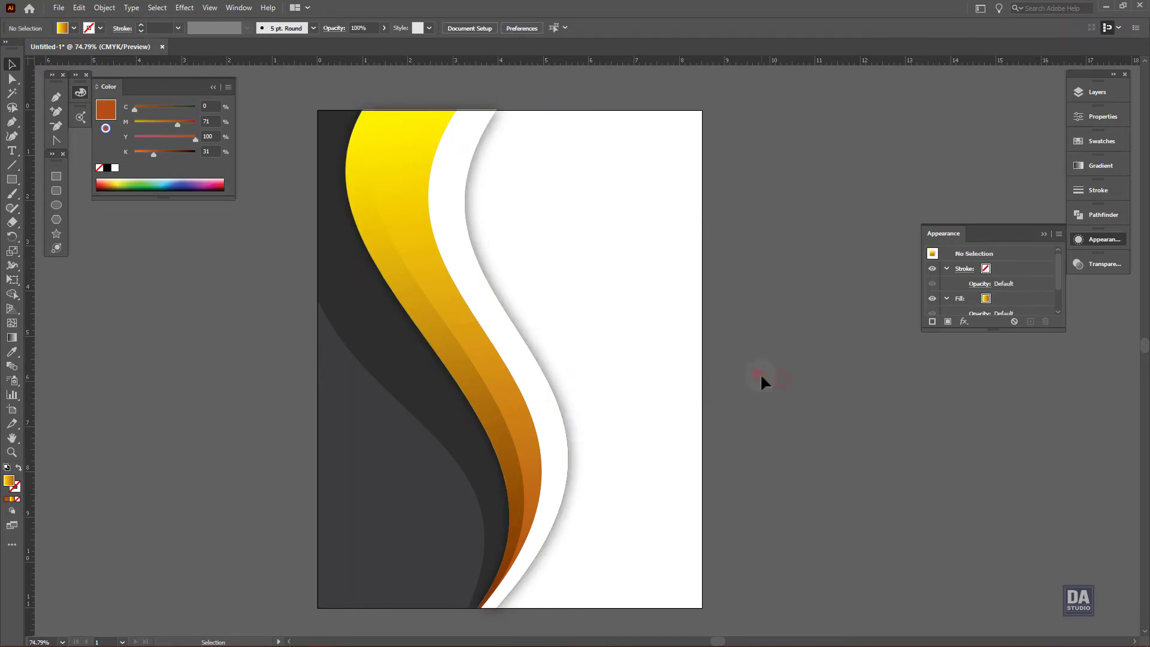
Give the white wave a drop shadow with X -0.125 in, Y 0 in, 15% opacity
{"action": "left_click", "coordinate": [459, 254]}
{"action": "left_click", "coordinate": [964, 322]}
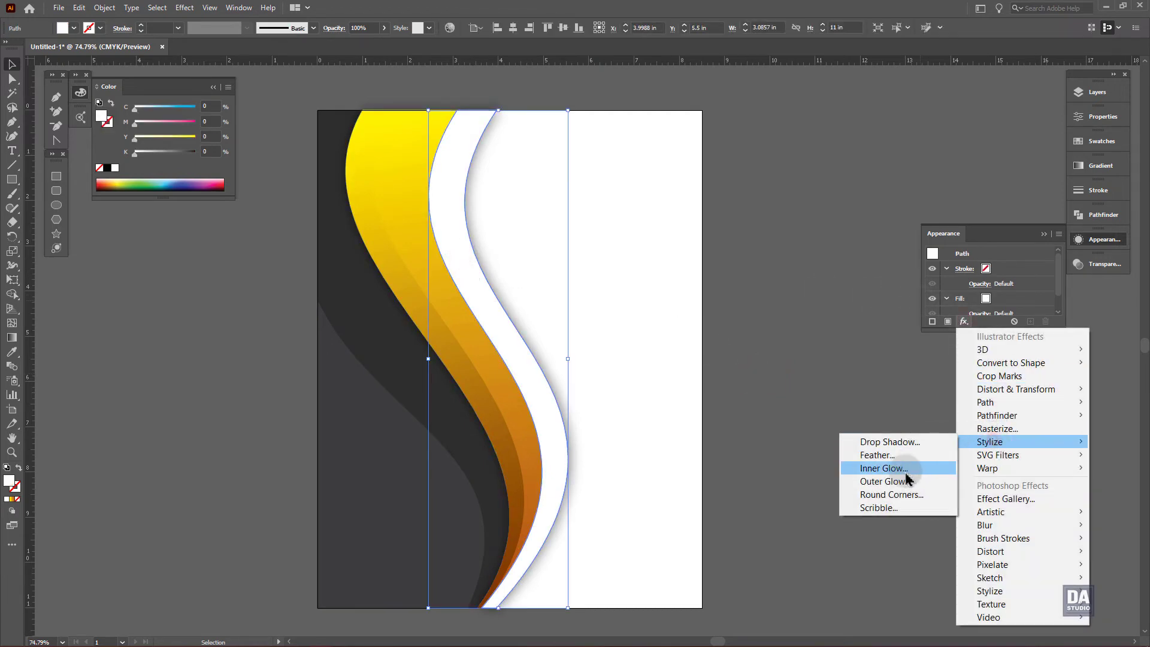
{"action": "left_click", "coordinate": [907, 442]}
{"action": "left_click", "coordinate": [751, 299]}
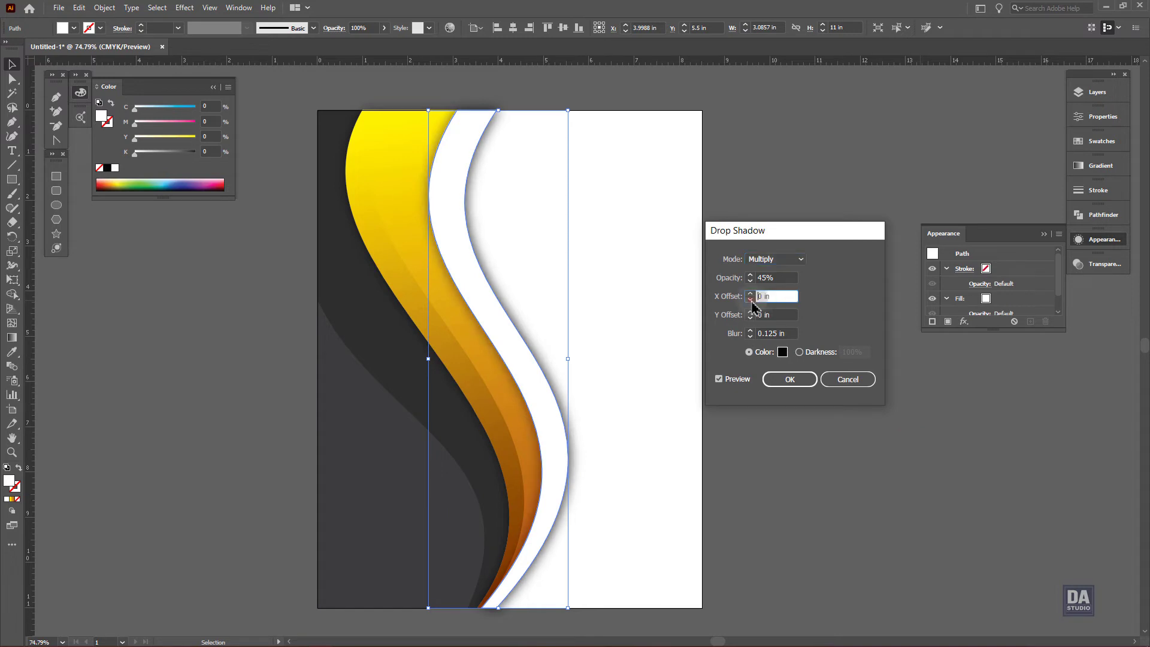
{"action": "left_click", "coordinate": [751, 299]}
{"action": "left_click", "coordinate": [751, 300]}
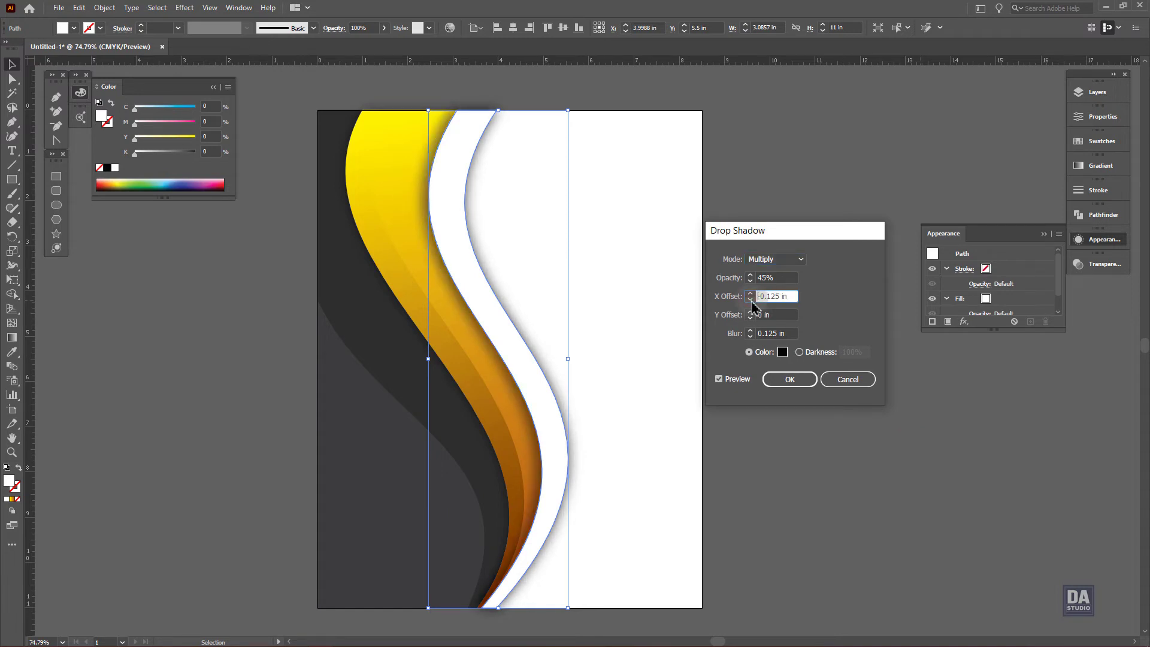
{"action": "left_click", "coordinate": [755, 281]}
{"action": "type", "text": "15"}
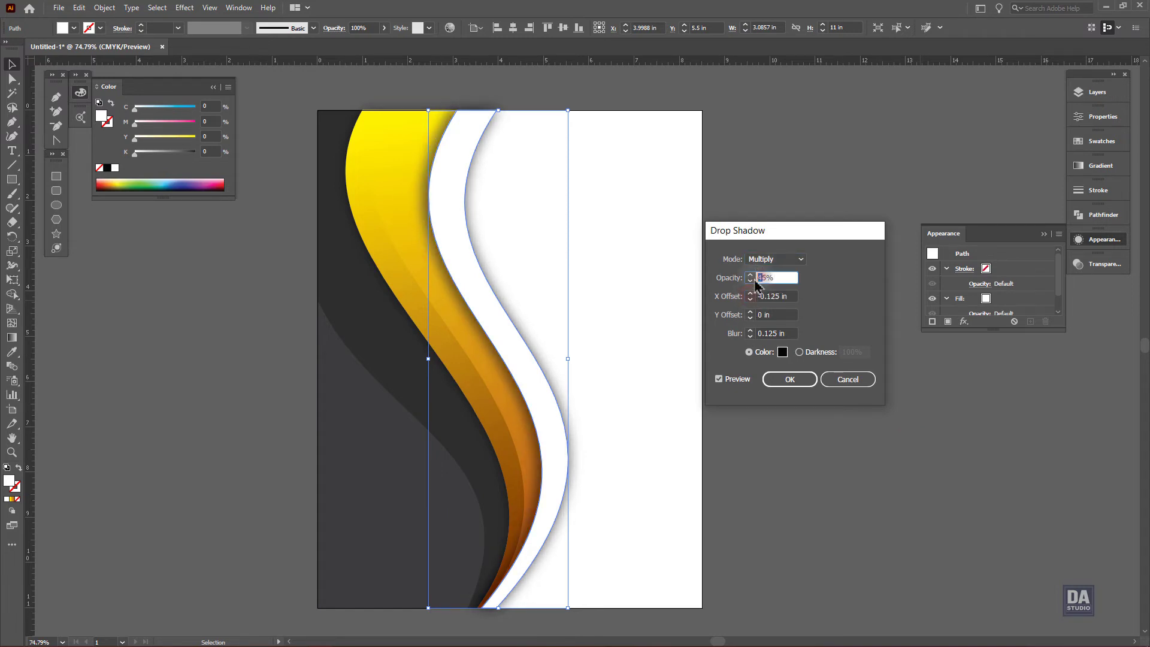
{"action": "key", "text": "Tab"}
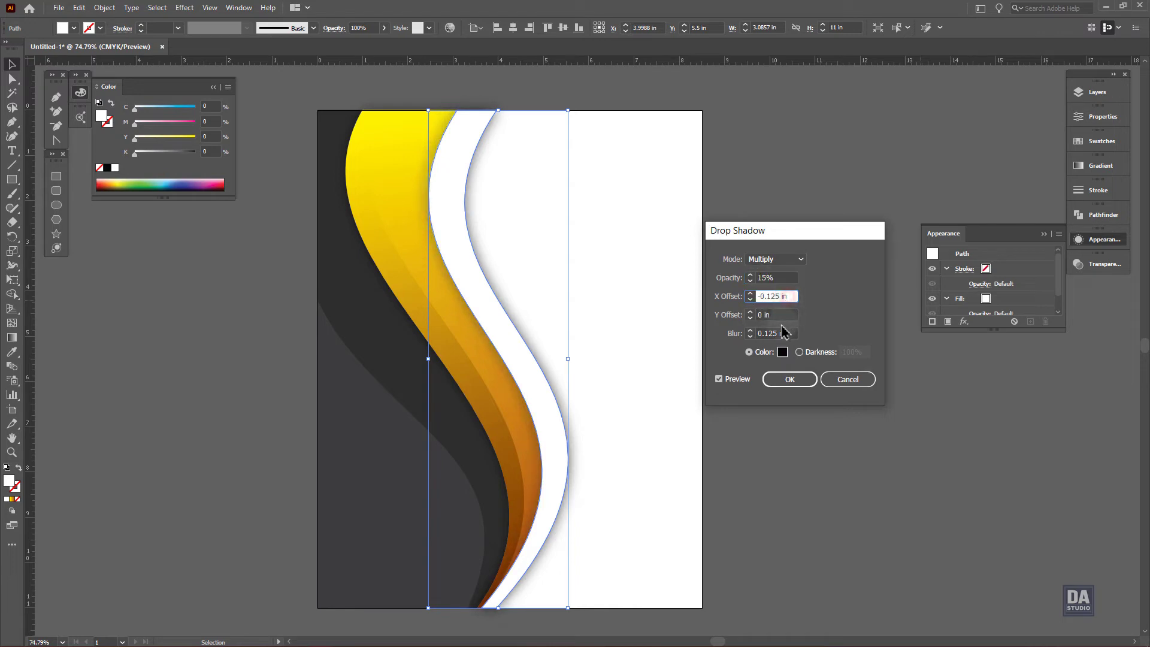
{"action": "left_click", "coordinate": [789, 379]}
{"action": "left_click", "coordinate": [767, 345]}
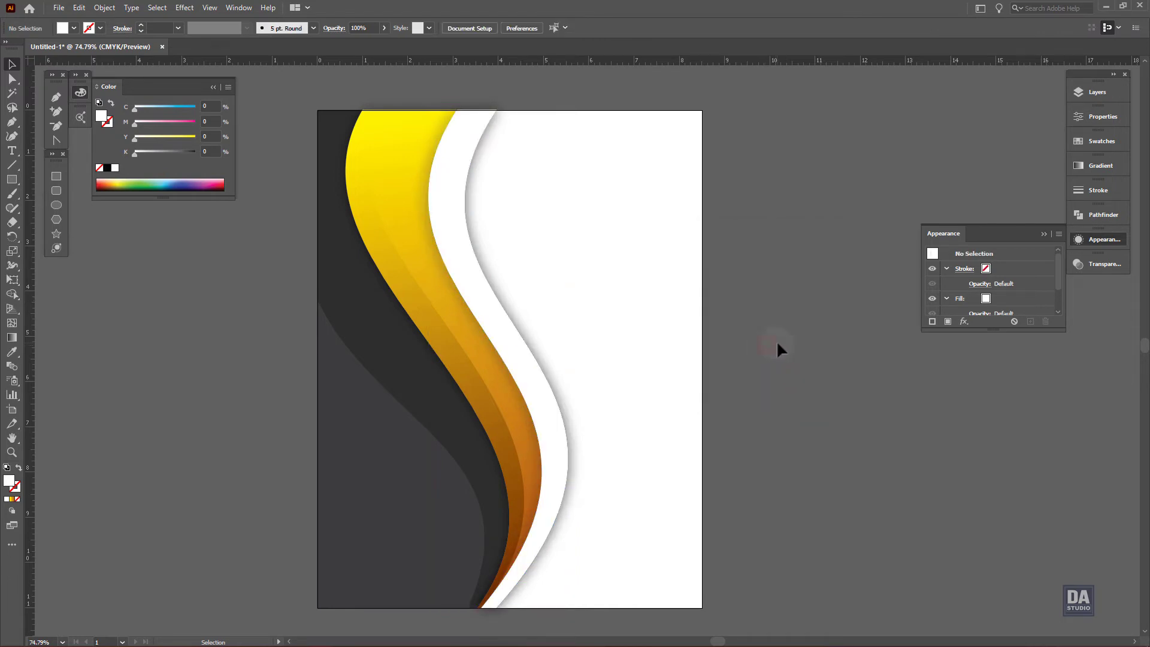
Fill the dark lower-left wave with the Fading Sky gradient preset
{"action": "left_click", "coordinate": [389, 478]}
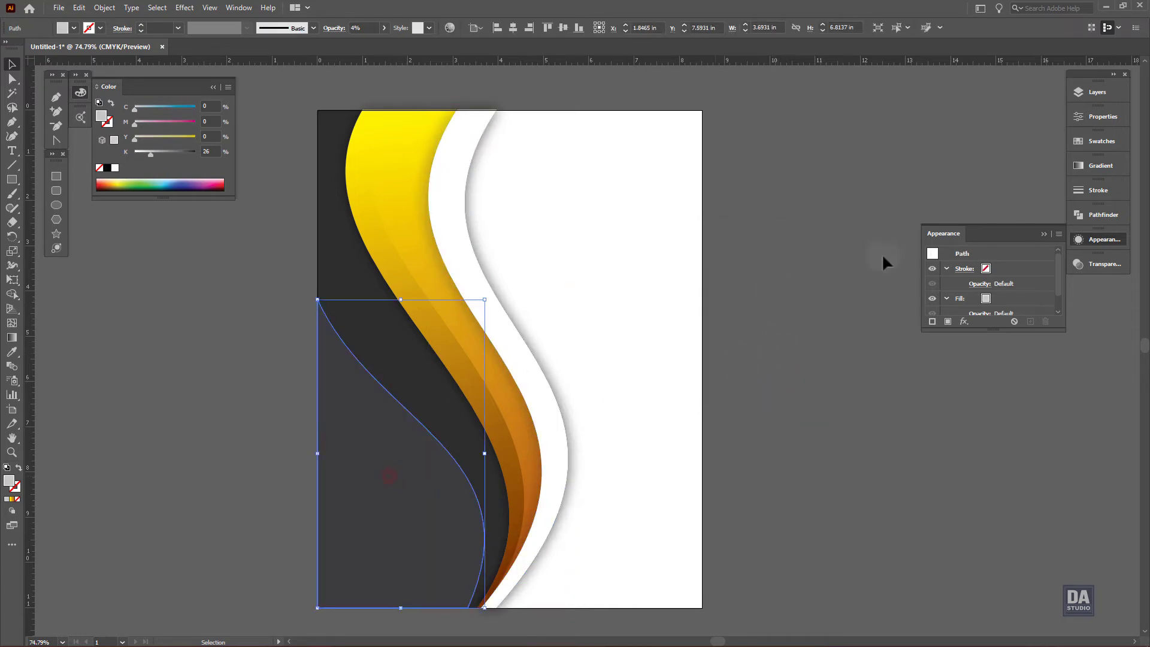
{"action": "left_click", "coordinate": [1101, 165]}
{"action": "left_click", "coordinate": [953, 181]}
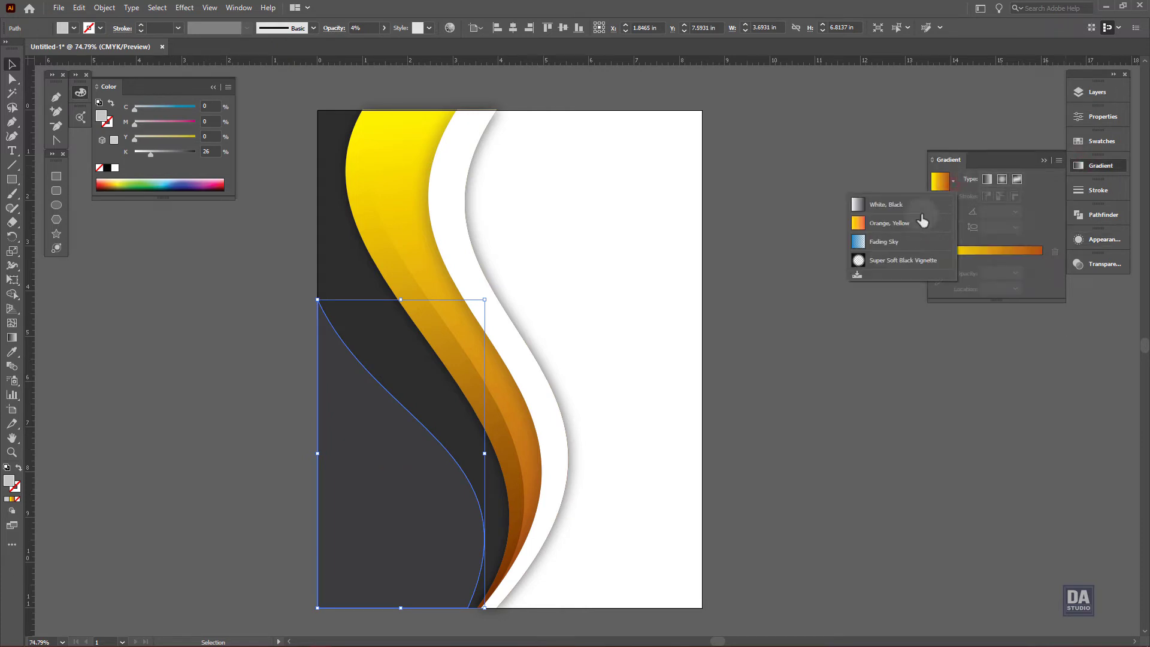
{"action": "left_click", "coordinate": [917, 241]}
Recolour the gradient stops, making the right stop white
{"action": "double_click", "coordinate": [938, 273]}
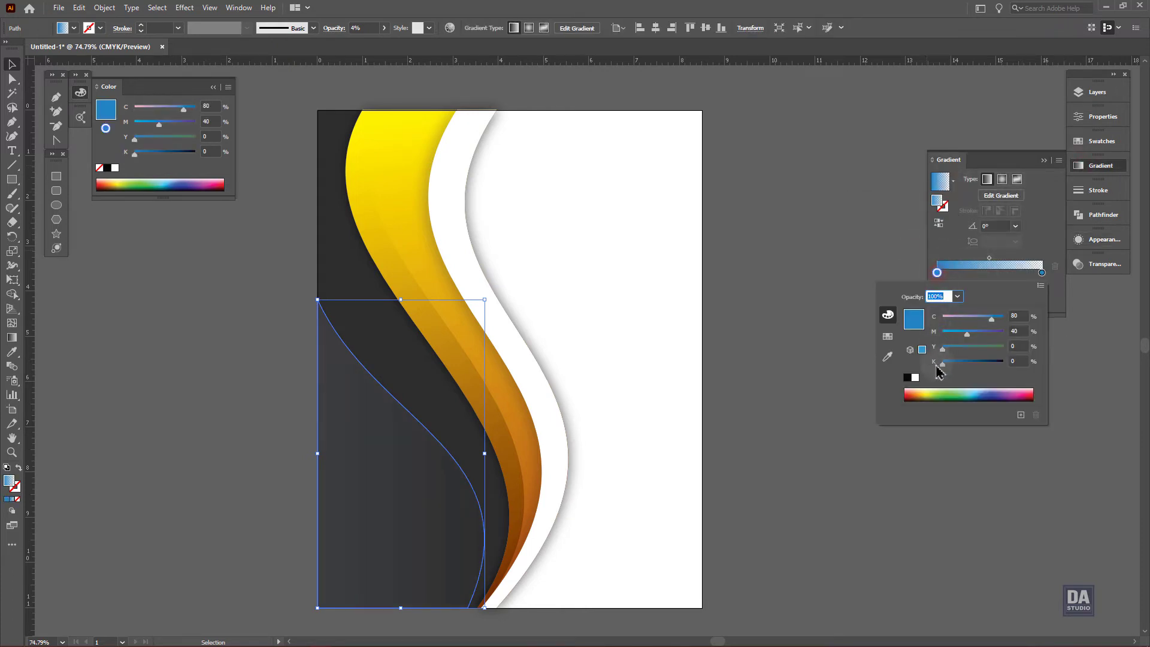
{"action": "left_click", "coordinate": [915, 377]}
{"action": "left_click", "coordinate": [1041, 247]}
{"action": "double_click", "coordinate": [1042, 272]}
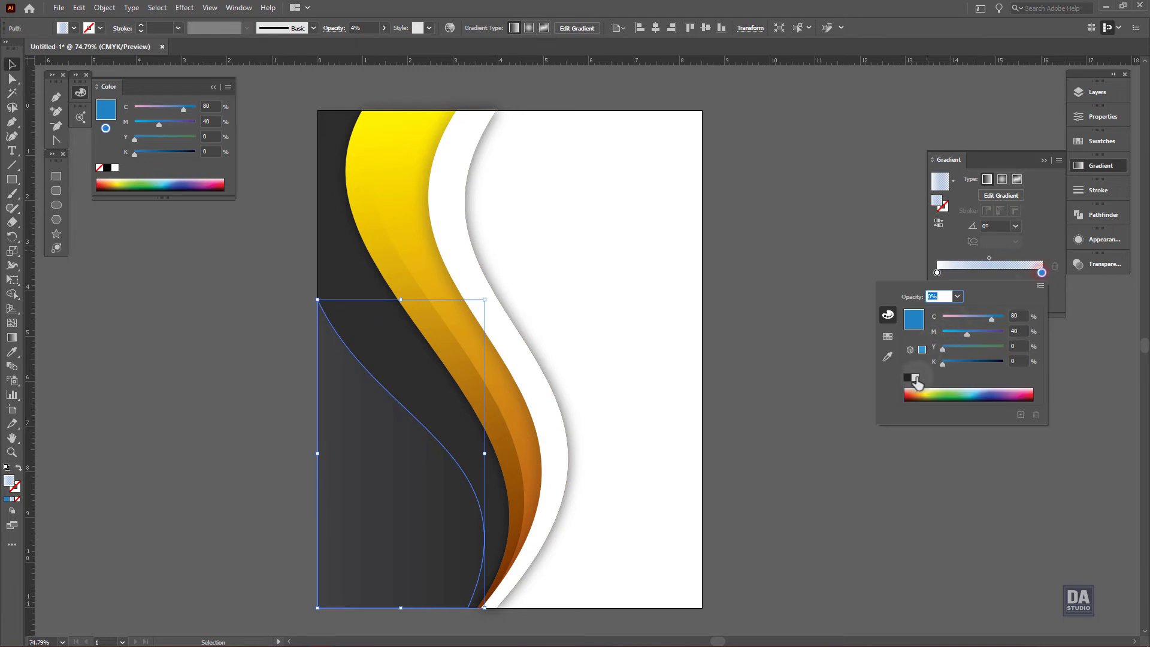
{"action": "left_click", "coordinate": [915, 377]}
{"action": "left_click", "coordinate": [1042, 247]}
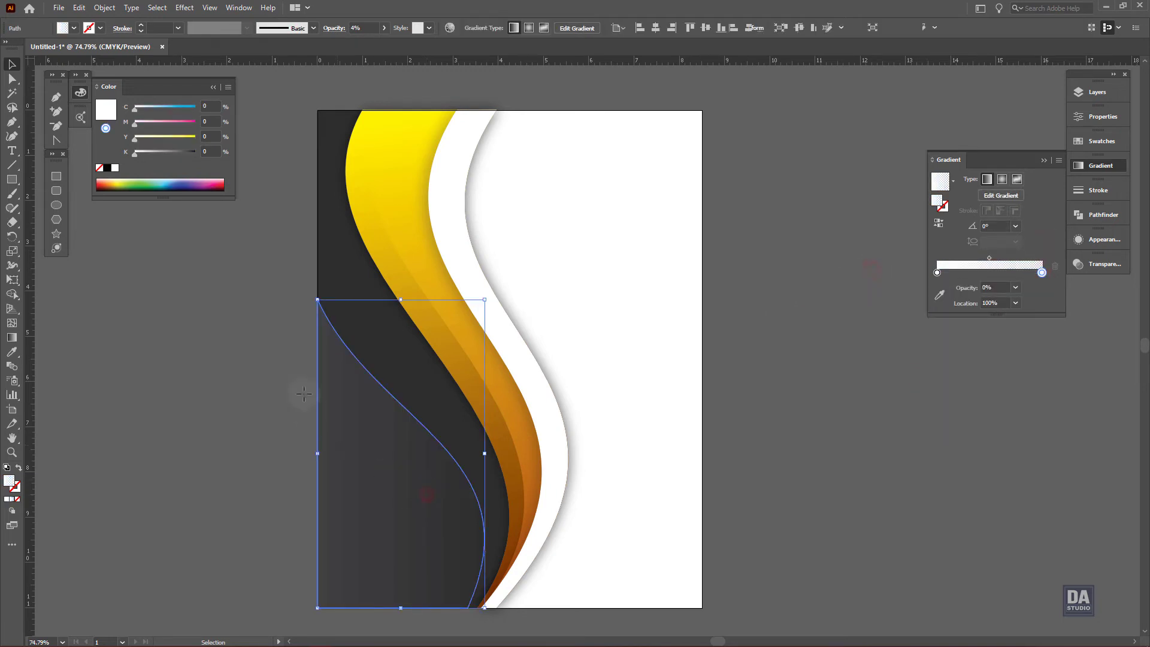
Run the gradient diagonally across the shape at -63.17°, then deselect
{"action": "key", "text": "g"}
{"action": "left_click_drag", "start_coordinate": [297, 277], "coordinate": [436, 540]}
{"action": "left_click_drag", "start_coordinate": [267, 290], "coordinate": [424, 605]}
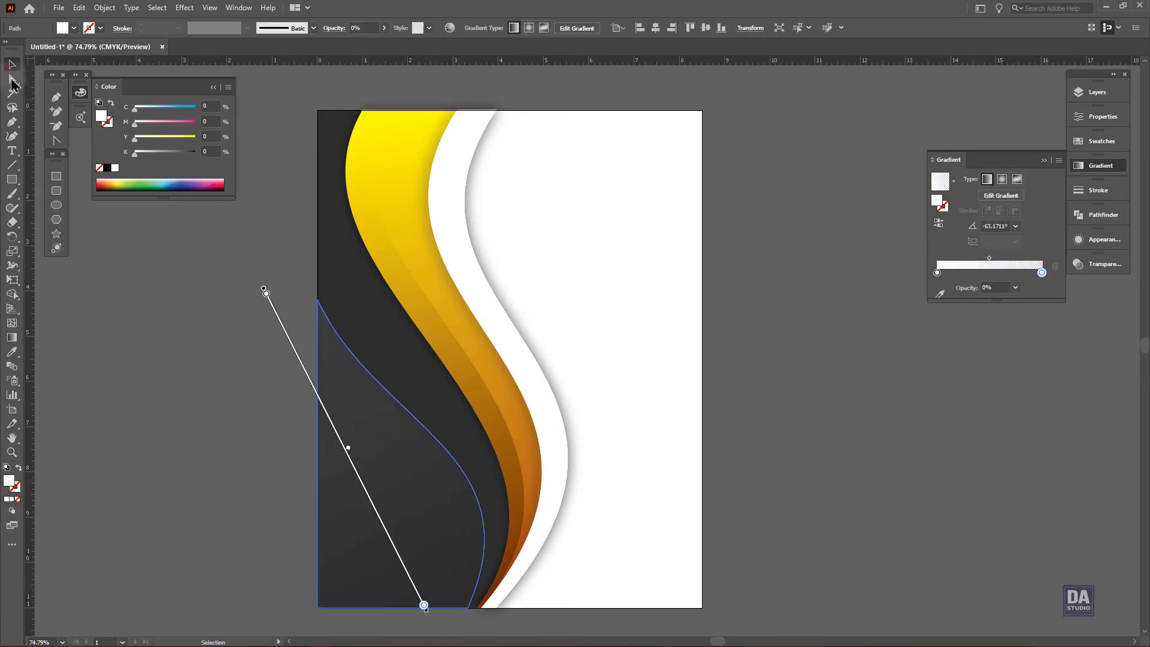
{"action": "key", "text": "v"}
{"action": "left_click", "coordinate": [198, 427]}
{"action": "mouse_move", "coordinate": [425, 442]}
{"action": "left_mouse_down"}
{"action": "mouse_move", "coordinate": [198, 383]}
{"action": "mouse_move", "coordinate": [461, 441]}
{"action": "left_mouse_up"}
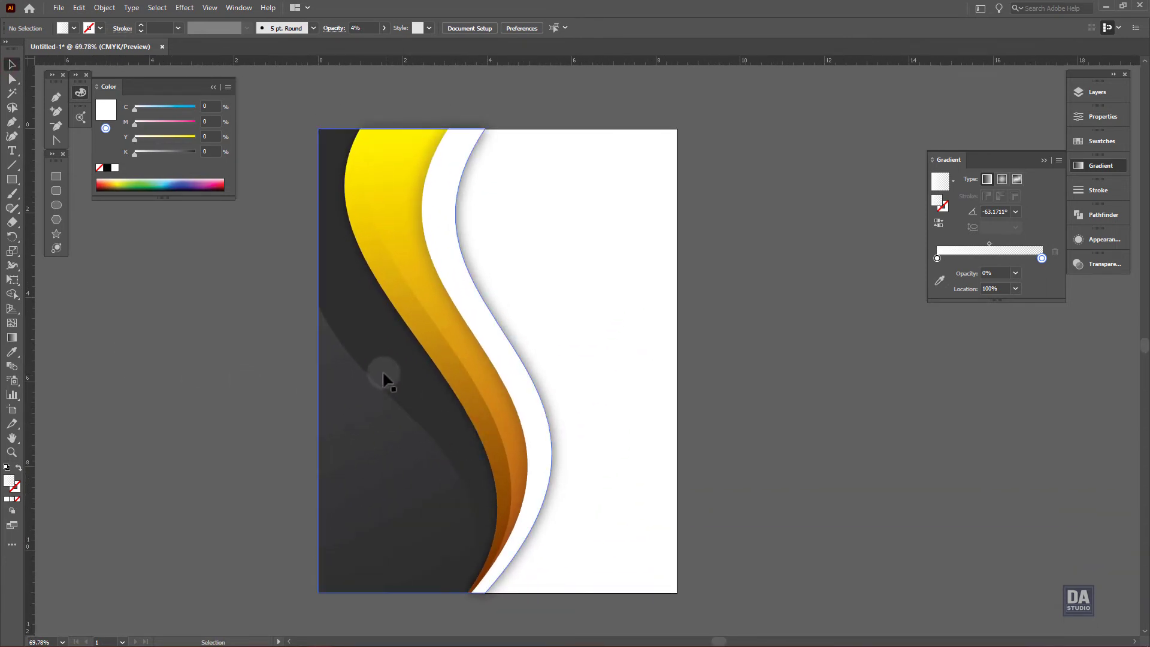
Draw a 6.64 in wide, no-fill rectangle from the artboard's top-left over the waves
{"action": "left_click", "coordinate": [56, 176]}
{"action": "left_click_drag", "start_coordinate": [318, 129], "coordinate": [556, 594]}
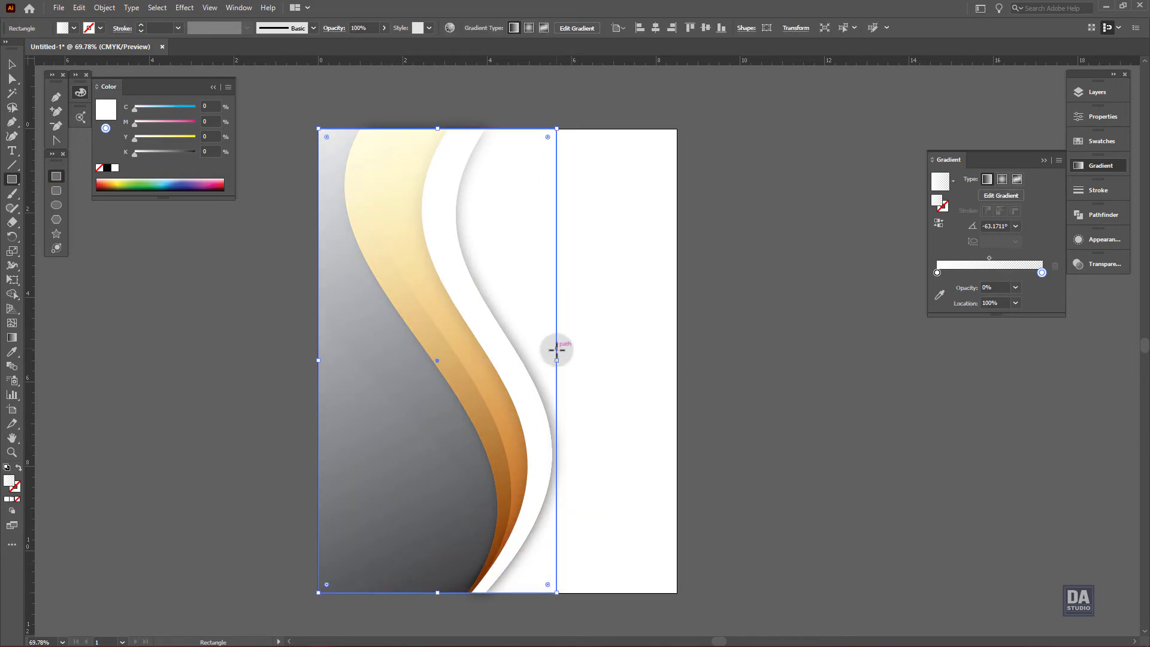
{"action": "left_click_drag", "start_coordinate": [556, 360], "coordinate": [600, 364]}
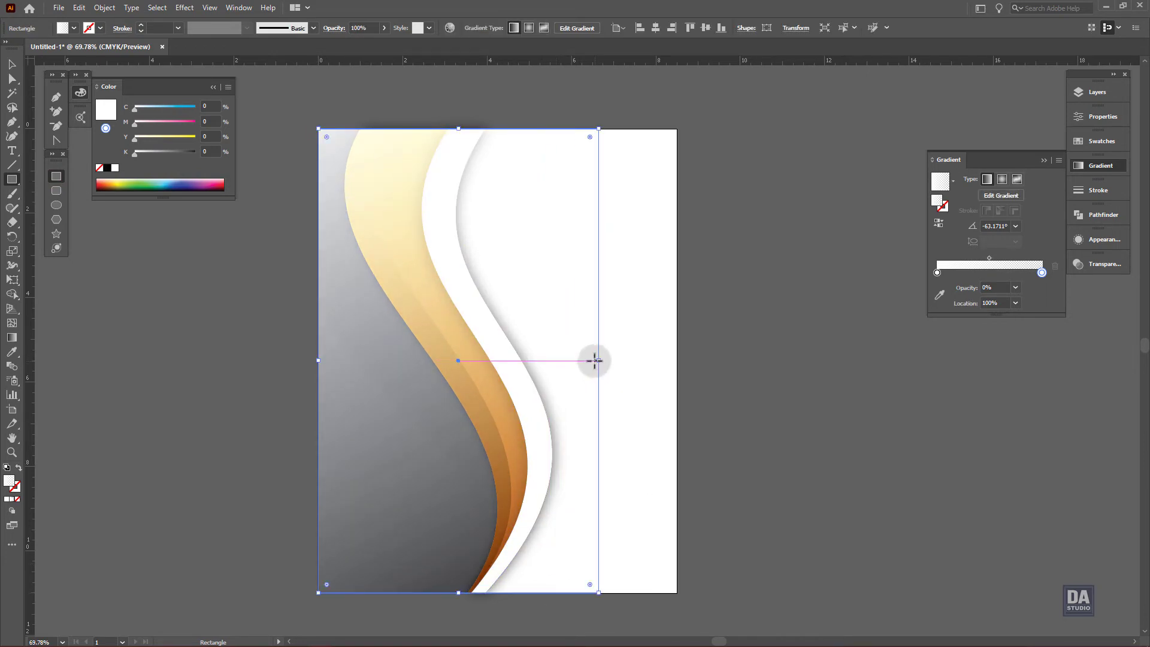
{"action": "left_click", "coordinate": [73, 29]}
{"action": "left_click", "coordinate": [8, 48]}
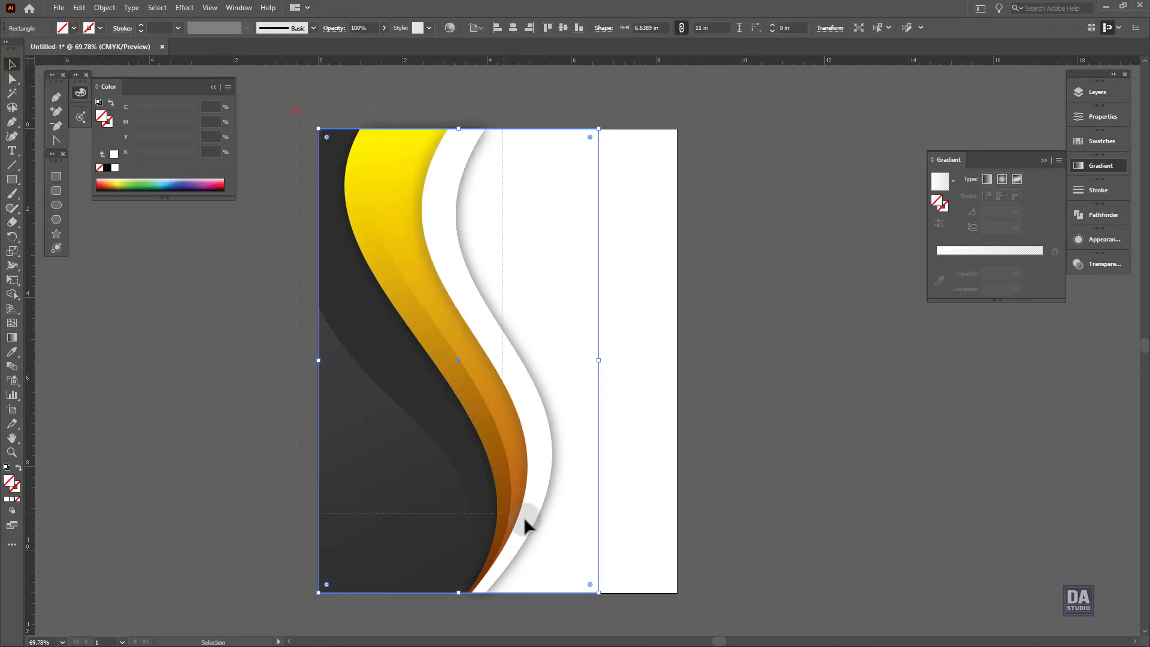
Clip the wave artwork to the rectangle with Make Clipping Mask
{"action": "left_click_drag", "start_coordinate": [526, 526], "coordinate": [616, 565]}
{"action": "right_click", "coordinate": [534, 477]}
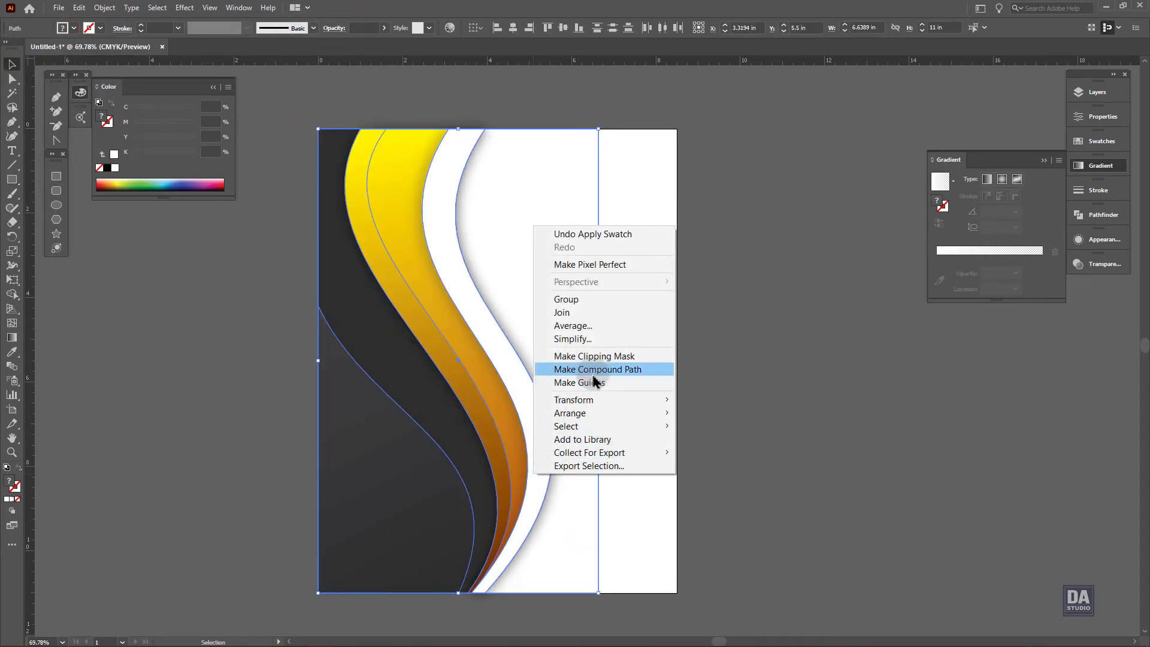
{"action": "left_click", "coordinate": [611, 356]}
Zoom in and draw a tall 2.125 × 5.35 in rectangle at the artboard's top right
{"action": "key", "text": "z"}
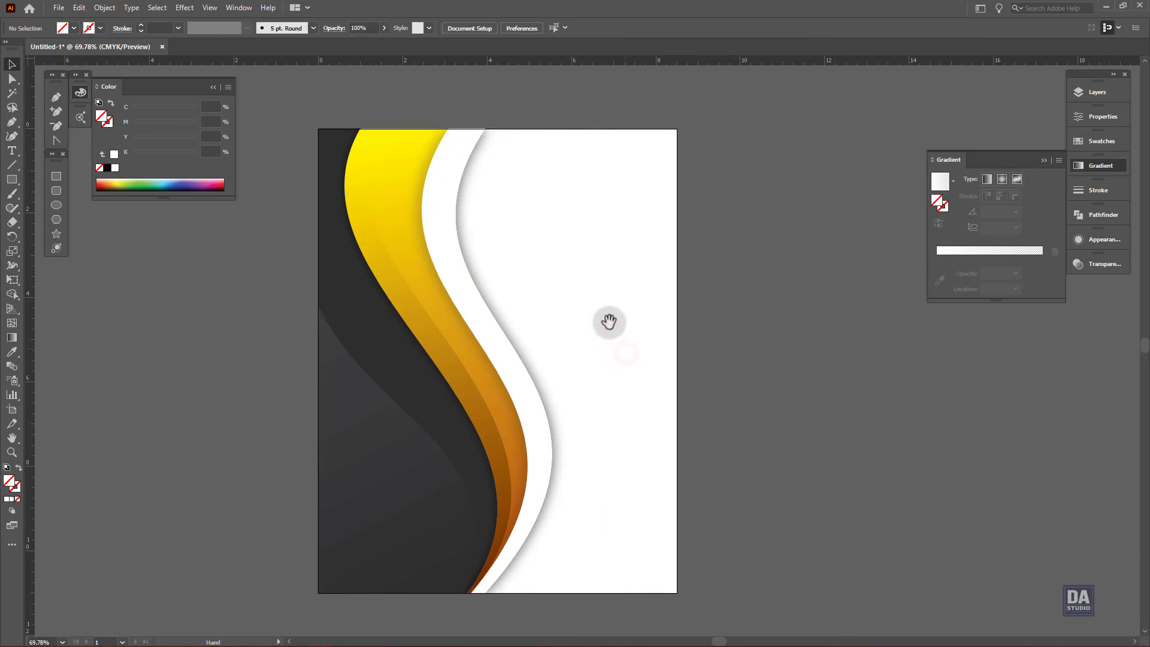
{"action": "left_click_drag", "start_coordinate": [462, 141], "coordinate": [472, 155]}
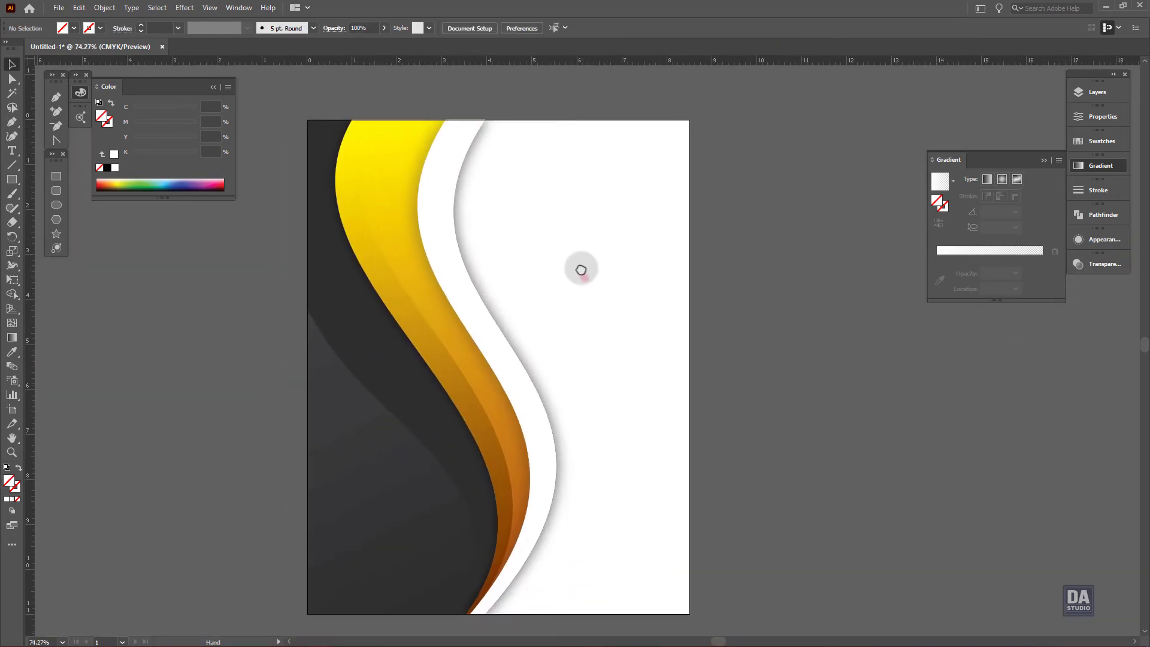
{"action": "left_click_drag", "start_coordinate": [581, 267], "coordinate": [654, 274]}
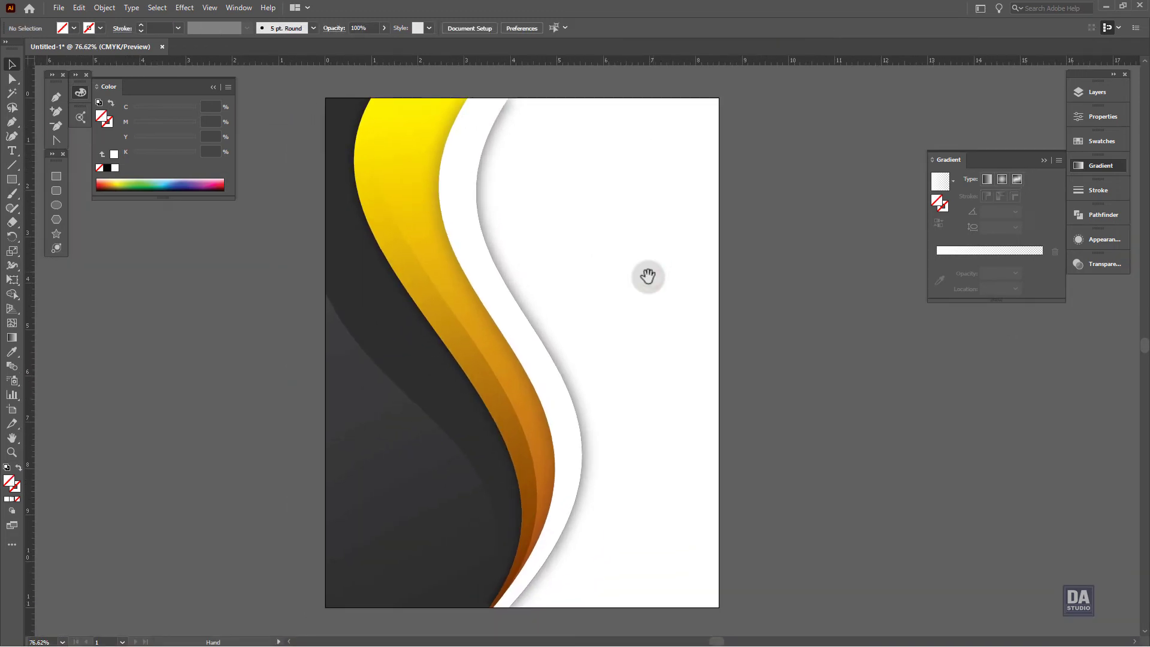
{"action": "left_click", "coordinate": [12, 181]}
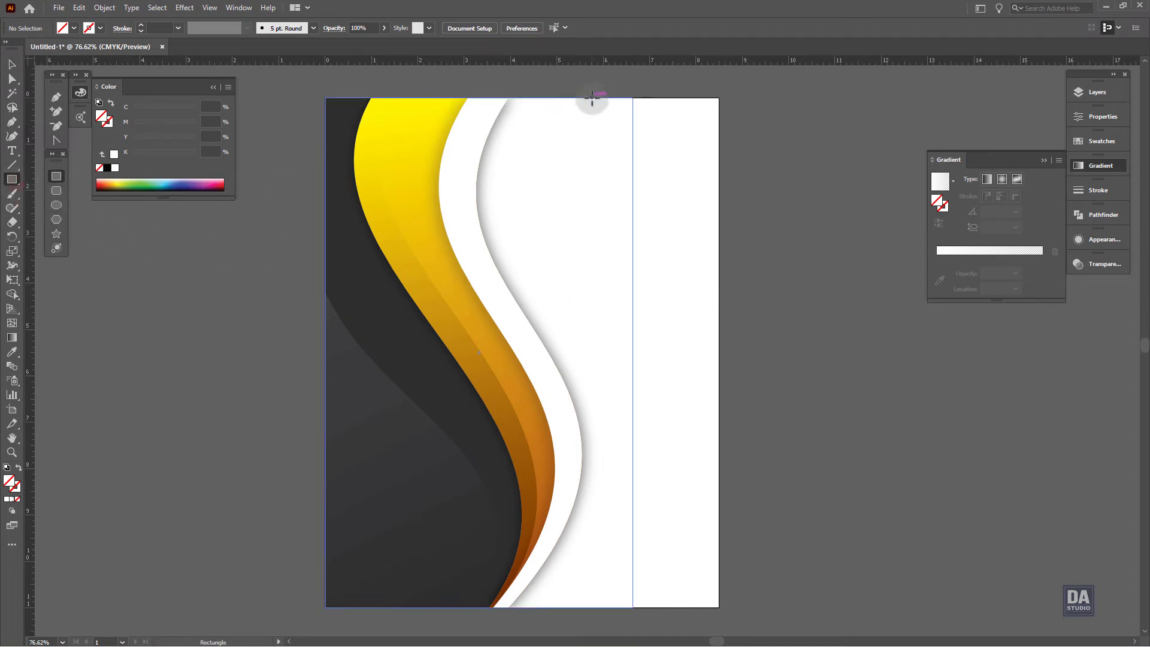
{"action": "left_click_drag", "start_coordinate": [592, 97], "coordinate": [690, 346]}
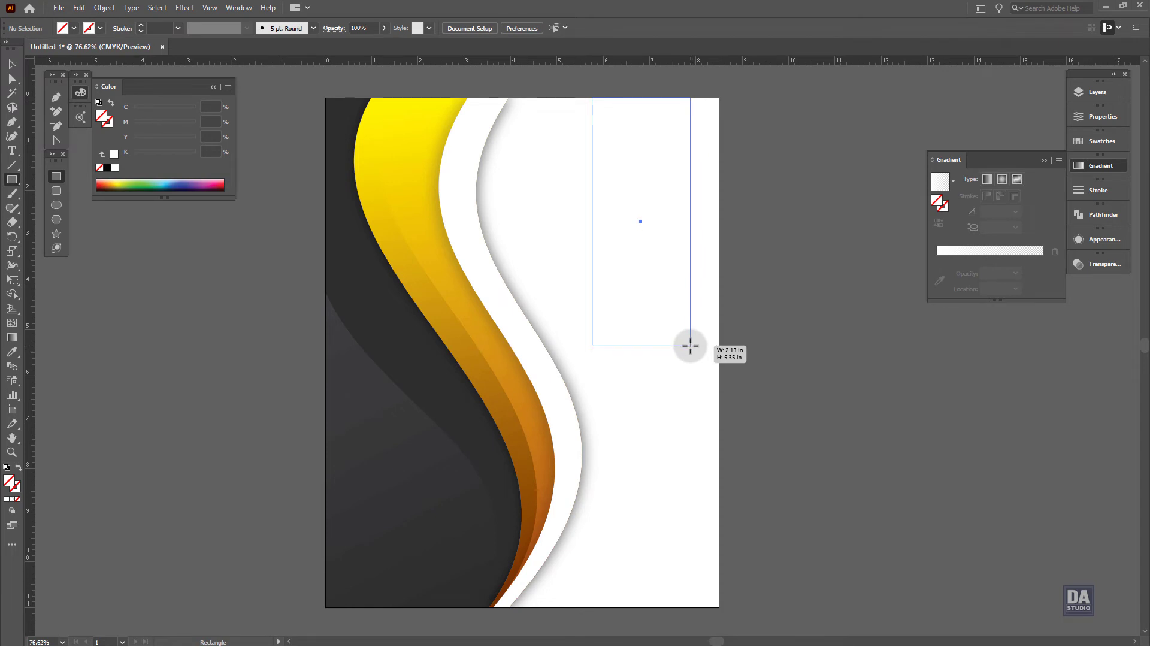
Fill the new rectangle dark brown
{"action": "key", "text": "v"}
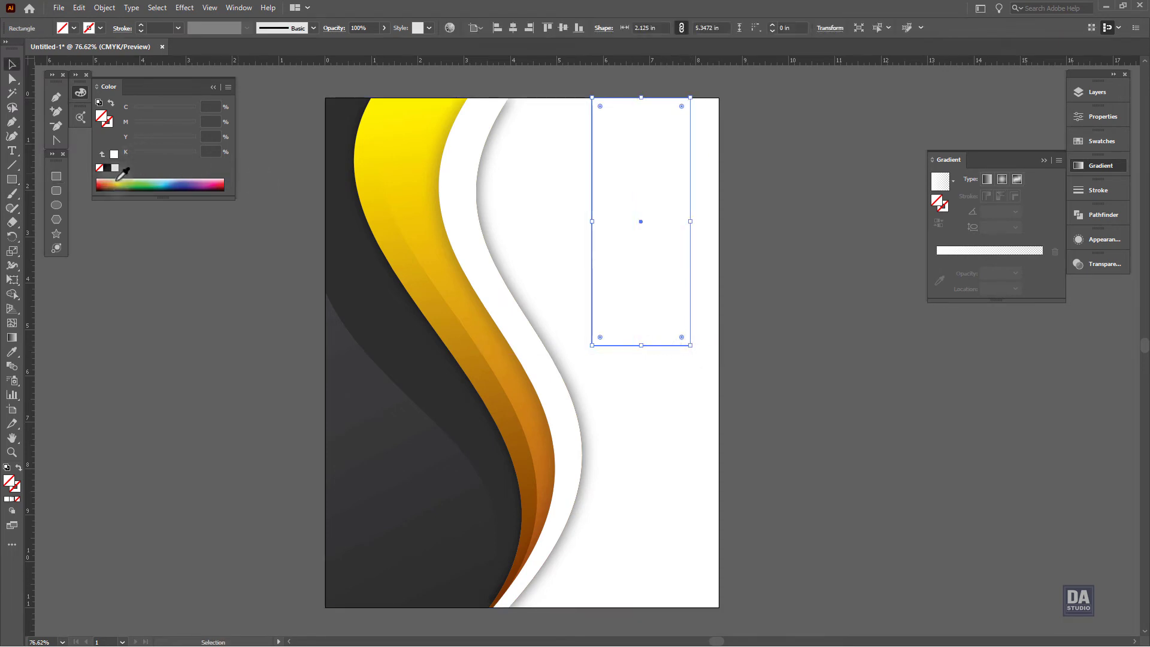
{"action": "left_click", "coordinate": [119, 181]}
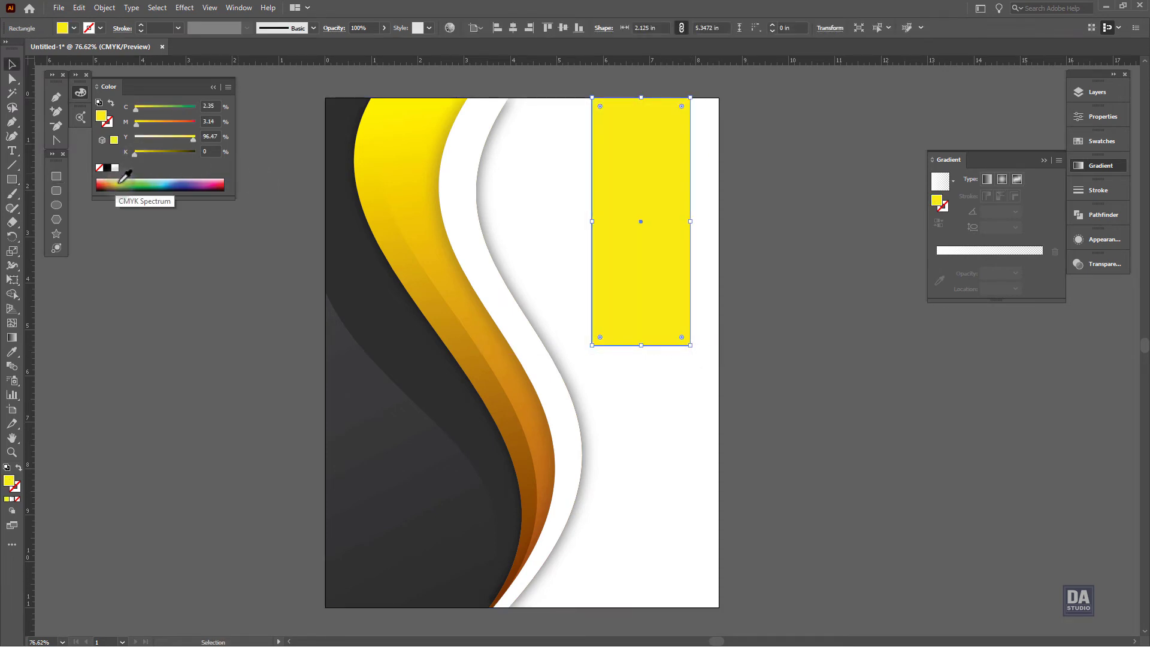
{"action": "left_click", "coordinate": [106, 188]}
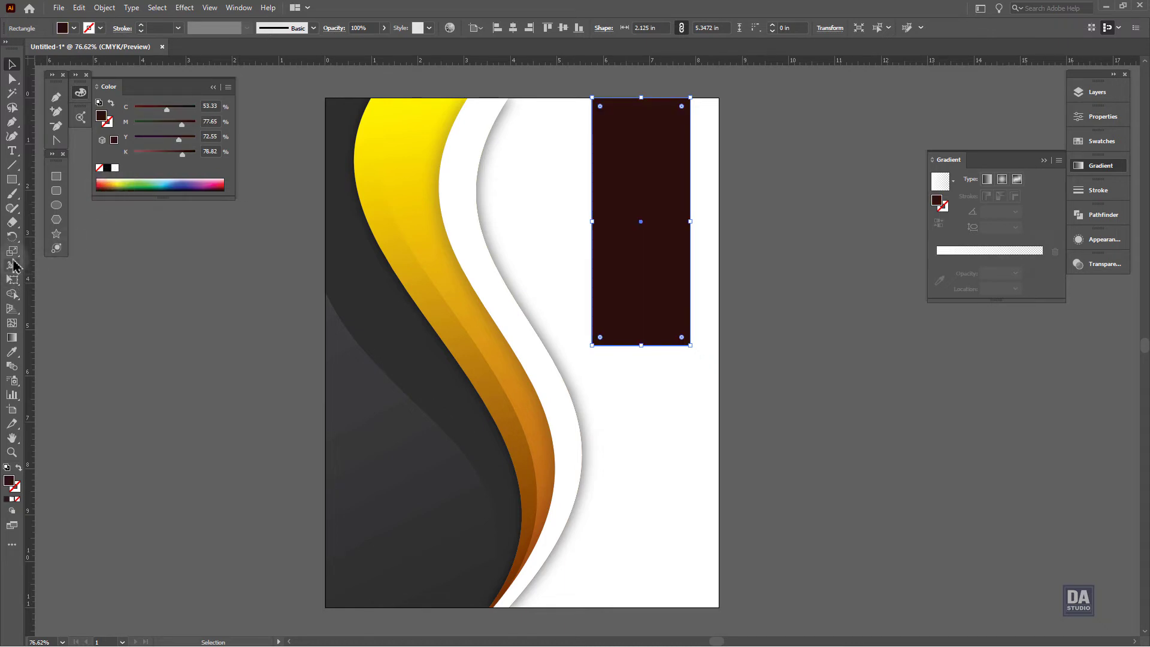
Shear the rectangle into a steep parallelogram overhanging the page's upper-right edge
{"action": "left_click_drag", "start_coordinate": [12, 252], "coordinate": [60, 269]}
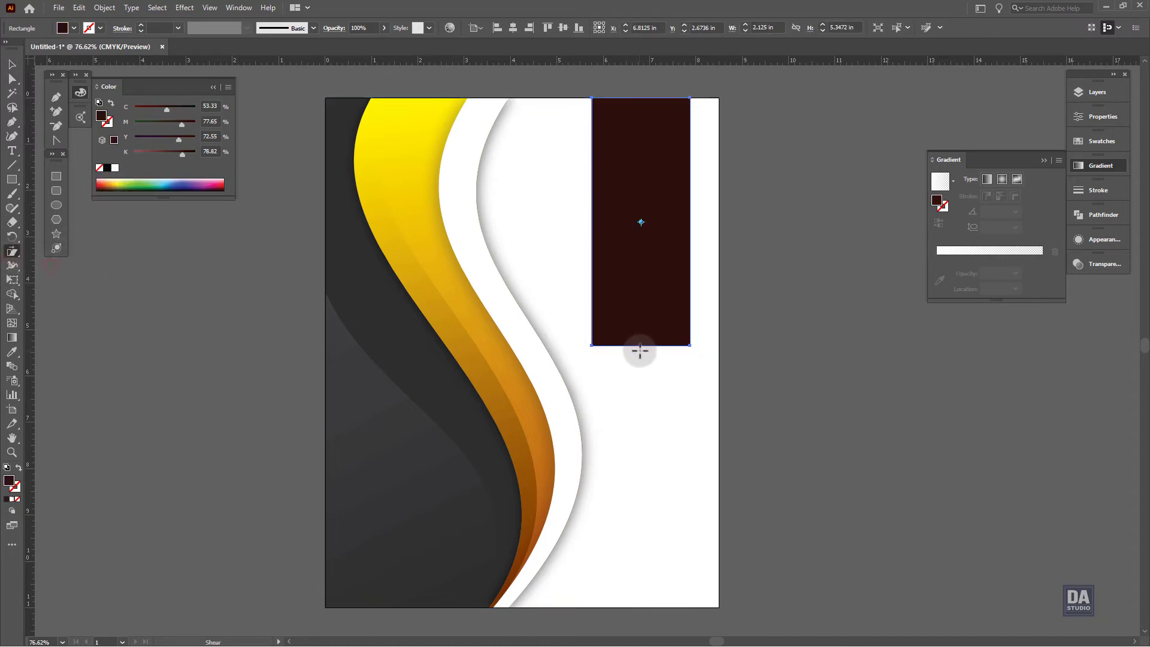
{"action": "left_click_drag", "start_coordinate": [640, 348], "coordinate": [593, 354]}
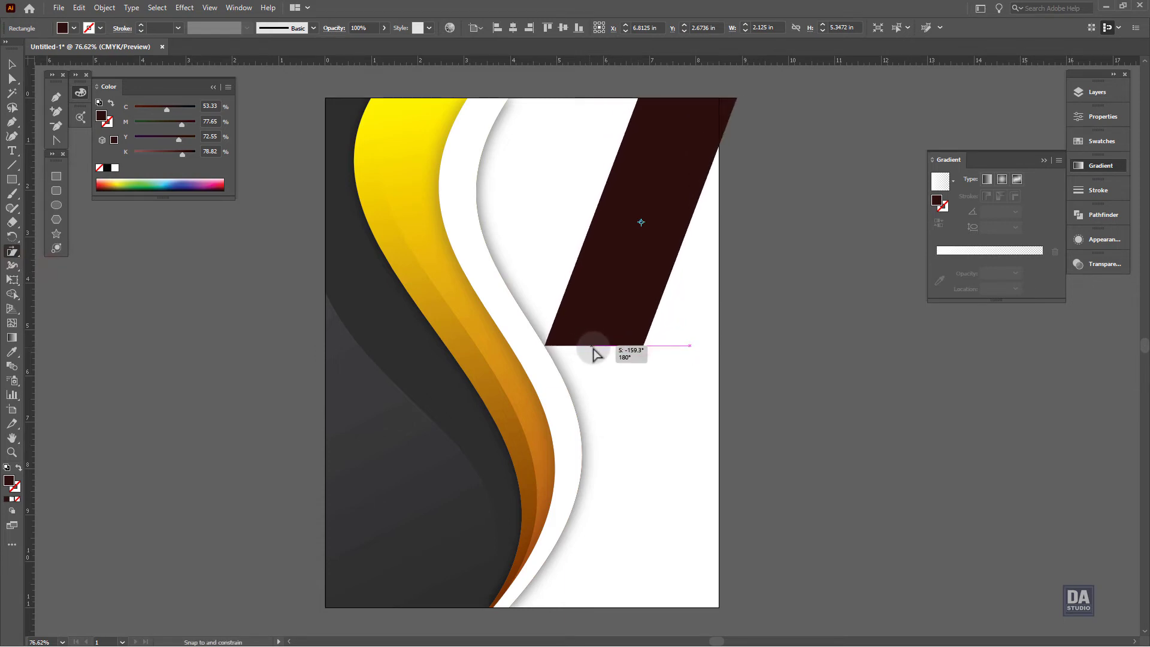
{"action": "left_click_drag", "start_coordinate": [593, 354], "coordinate": [593, 354]}
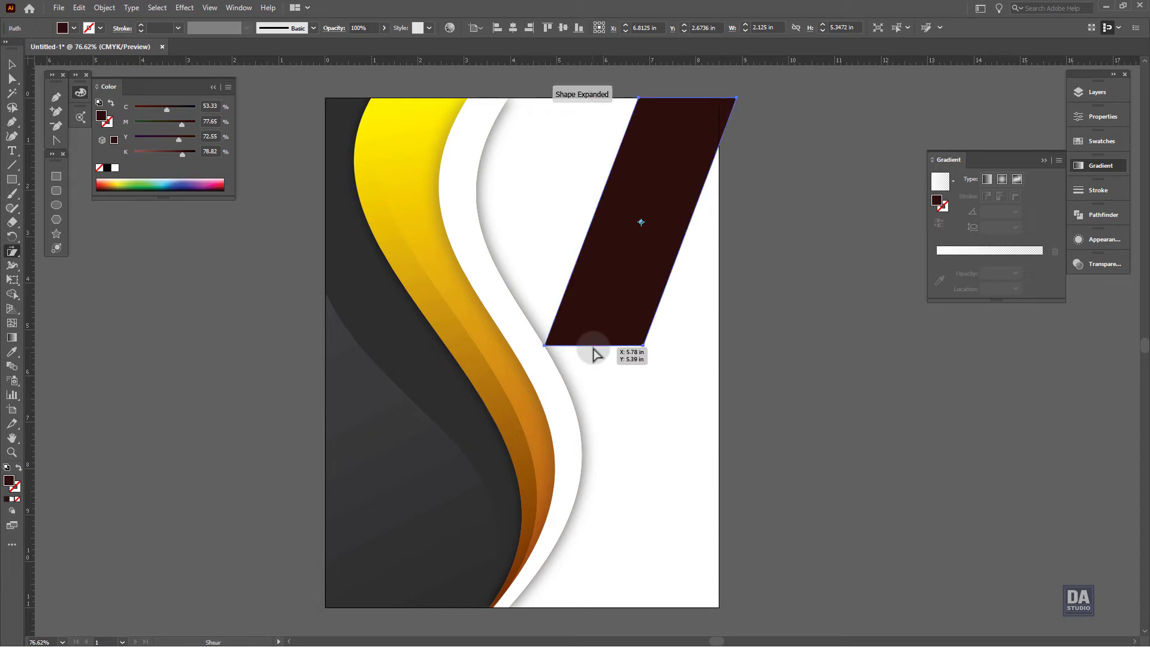
{"action": "key", "text": "v"}
{"action": "left_click_drag", "start_coordinate": [624, 292], "coordinate": [631, 314]}
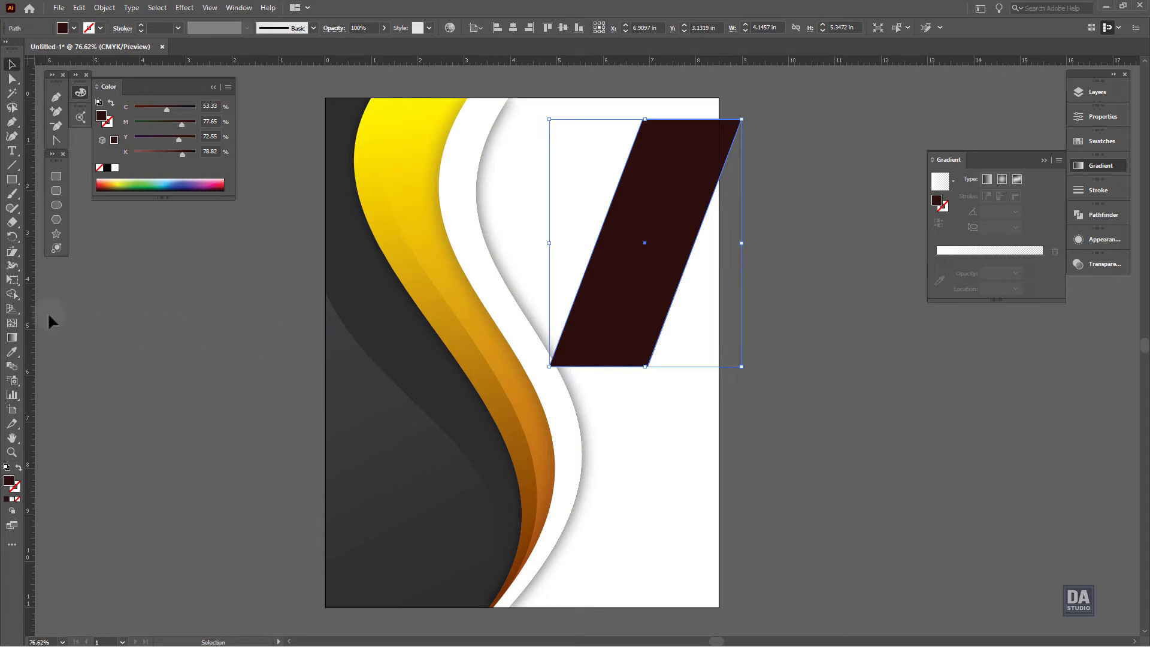
{"action": "left_click", "coordinate": [12, 252]}
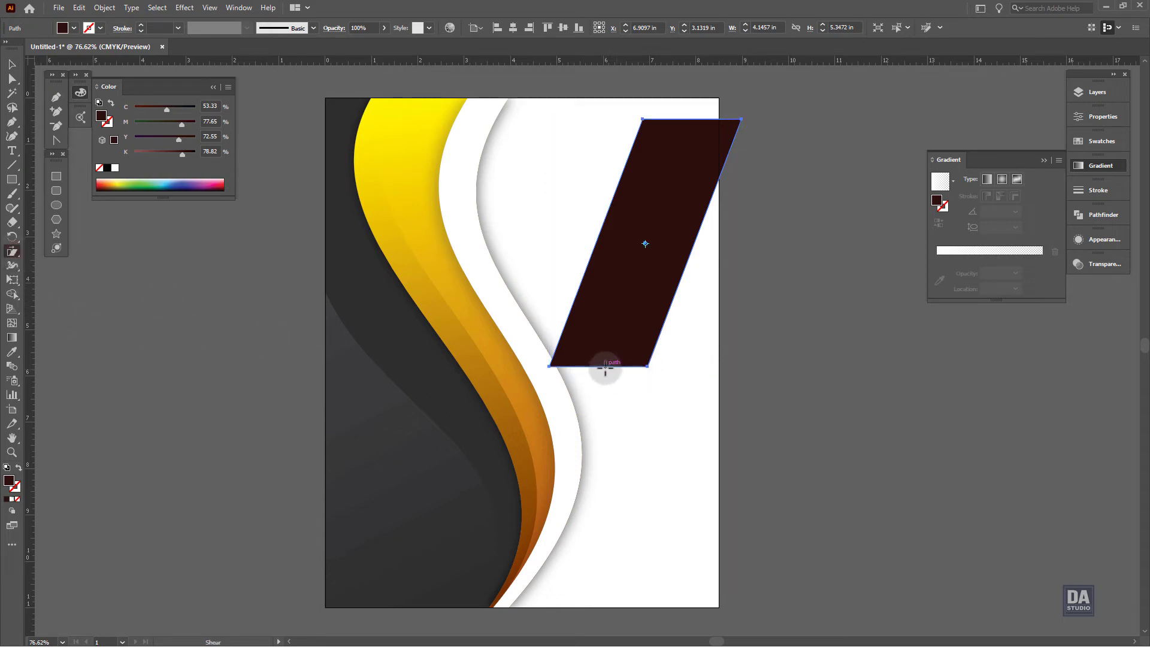
{"action": "mouse_move", "coordinate": [606, 369]}
{"action": "left_mouse_down"}
{"action": "mouse_move", "coordinate": [563, 368]}
{"action": "mouse_move", "coordinate": [596, 320]}
{"action": "left_mouse_up"}
{"action": "key", "text": "v"}
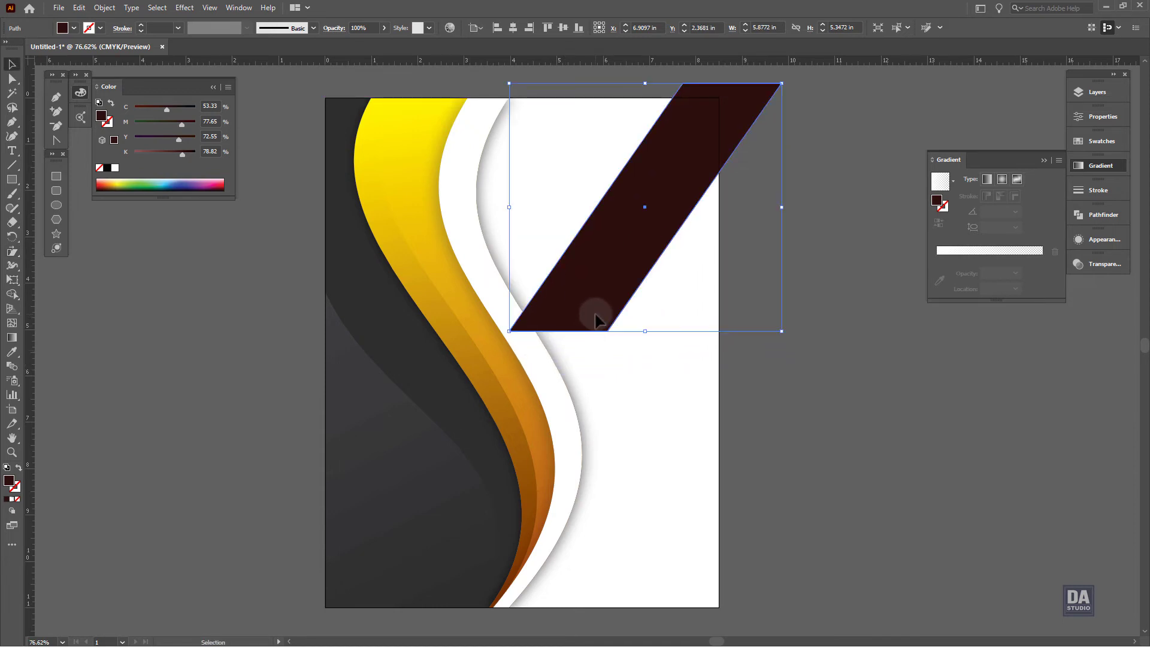
Copy the translucent grey gradient onto the stripe and align it along its length
{"action": "left_click", "coordinate": [496, 378]}
{"action": "key", "text": "g"}
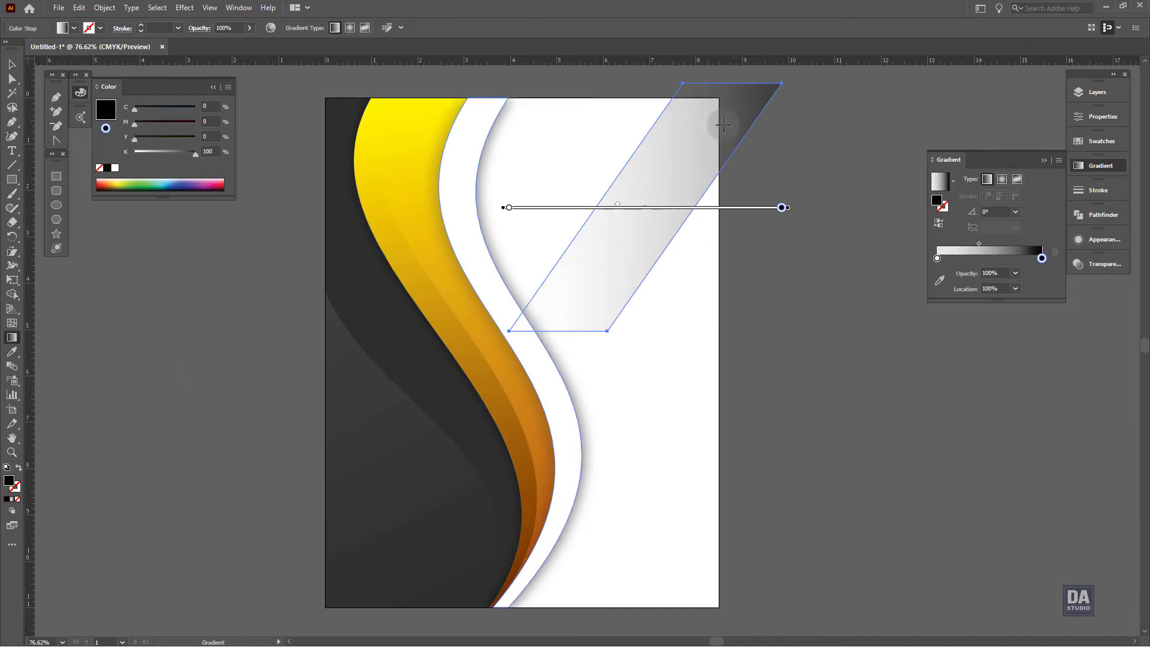
{"action": "mouse_move", "coordinate": [745, 124]}
{"action": "left_mouse_down"}
{"action": "mouse_move", "coordinate": [647, 249]}
{"action": "mouse_move", "coordinate": [591, 333]}
{"action": "mouse_move", "coordinate": [594, 348]}
{"action": "left_mouse_up"}
{"action": "left_click_drag", "start_coordinate": [731, 81], "coordinate": [544, 360]}
{"action": "key", "text": "v"}
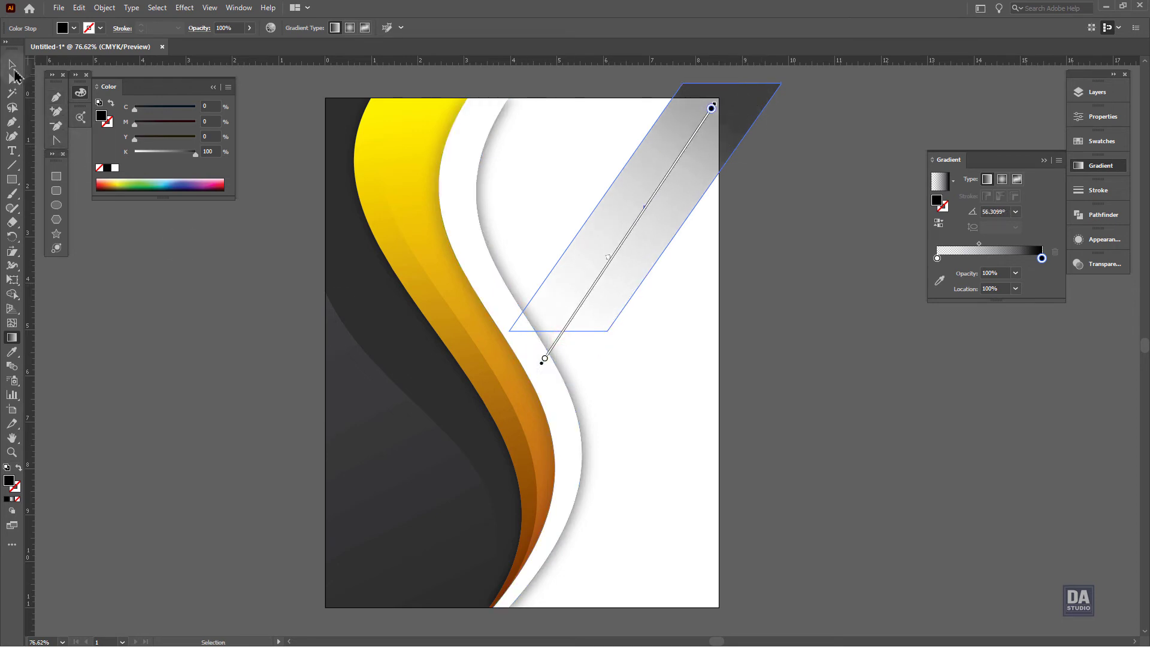
{"action": "left_click", "coordinate": [188, 349]}
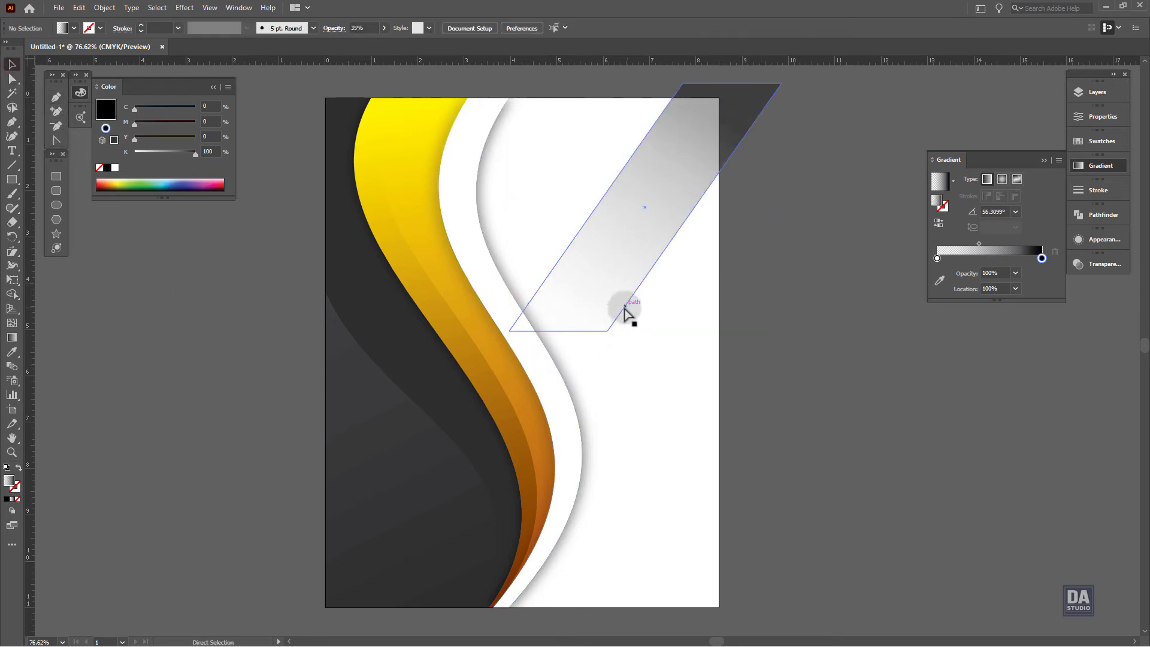
Move the transparent stop up the stripe, giving a 56.31° transparent-to-black fade
{"action": "left_click", "coordinate": [606, 311]}
{"action": "key", "text": "g"}
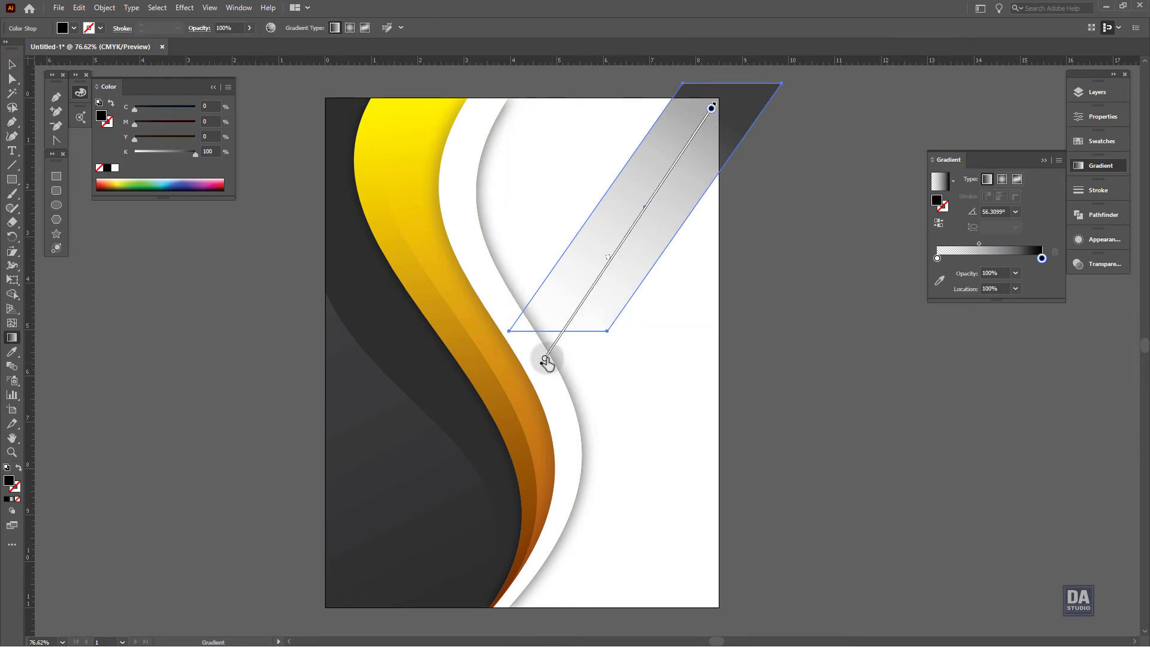
{"action": "left_click_drag", "start_coordinate": [544, 358], "coordinate": [567, 324]}
{"action": "key", "text": "v"}
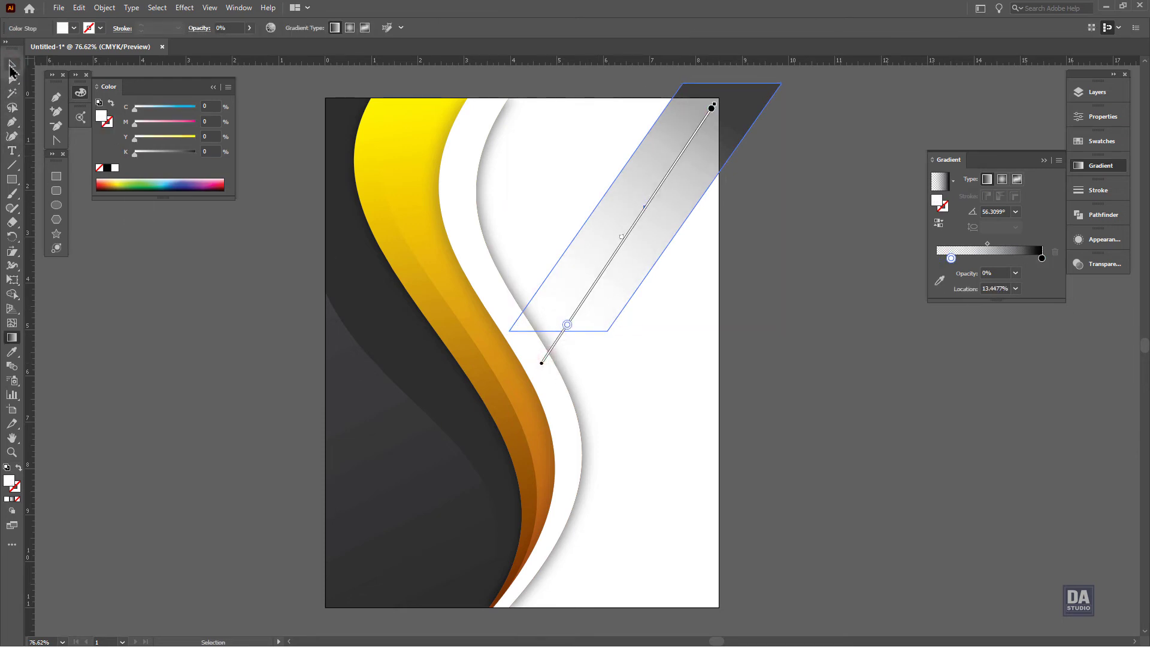
{"action": "left_click", "coordinate": [163, 286]}
{"action": "left_click", "coordinate": [675, 222]}
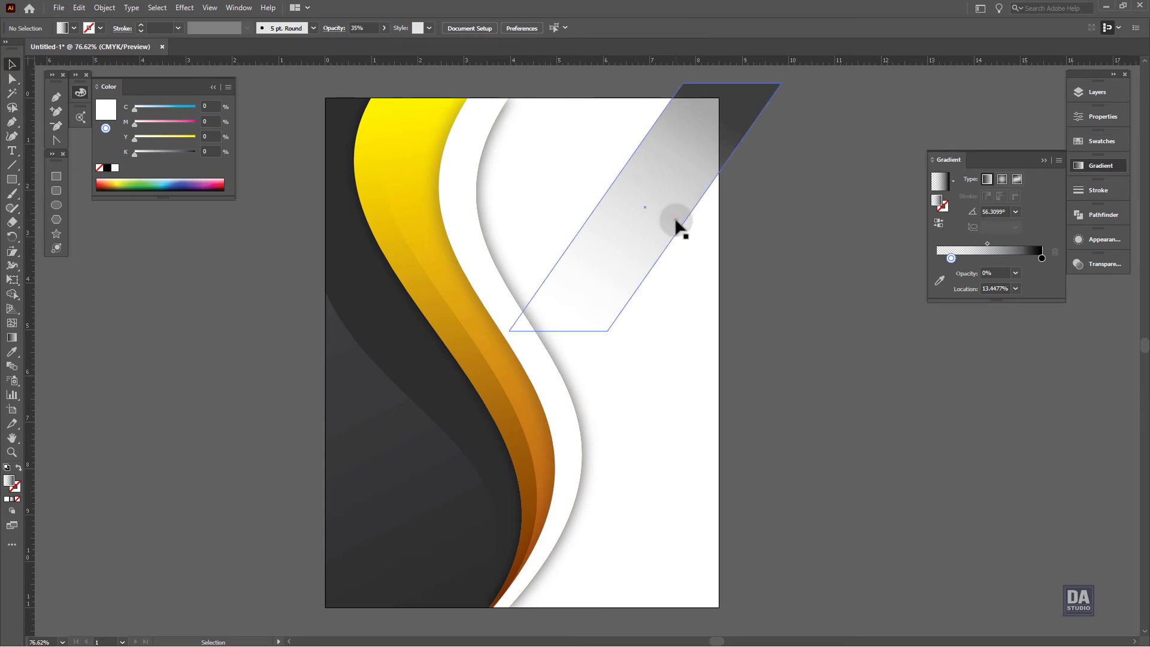
Copy the gradient stripe, rotate it 180°, and place it overhanging the page's lower right
{"action": "left_click", "coordinate": [488, 381], "text": "shift"}
{"action": "left_click", "coordinate": [671, 354]}
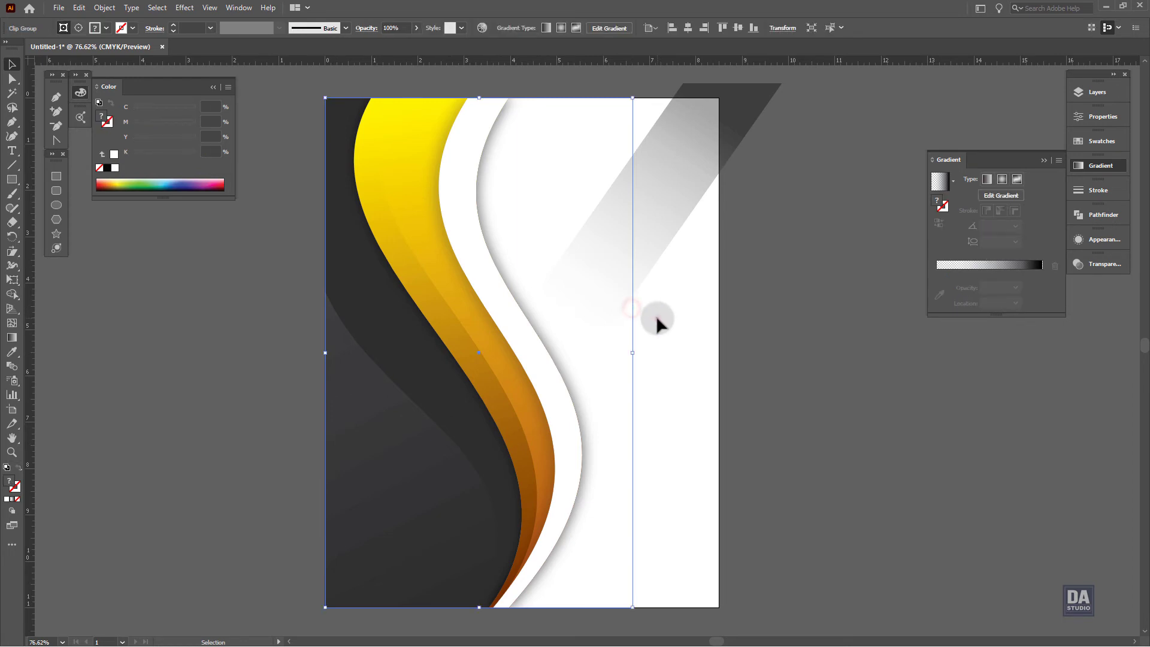
{"action": "left_click", "coordinate": [633, 312]}
{"action": "left_click", "coordinate": [632, 307]}
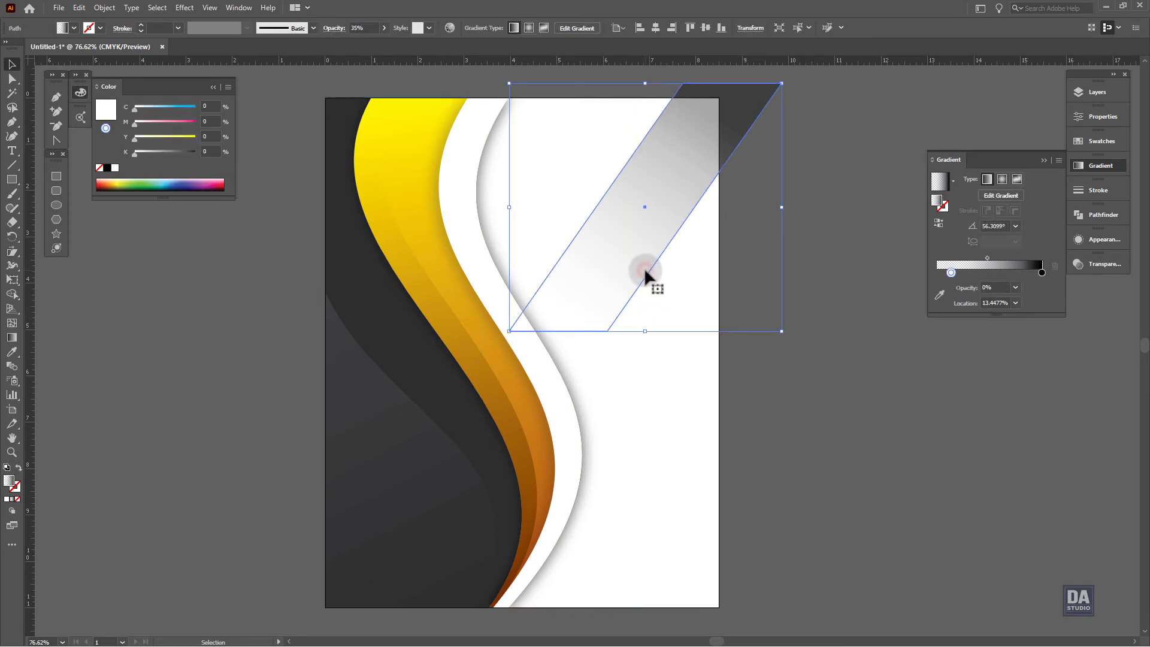
{"action": "left_click_drag", "start_coordinate": [644, 332], "coordinate": [653, 475]}
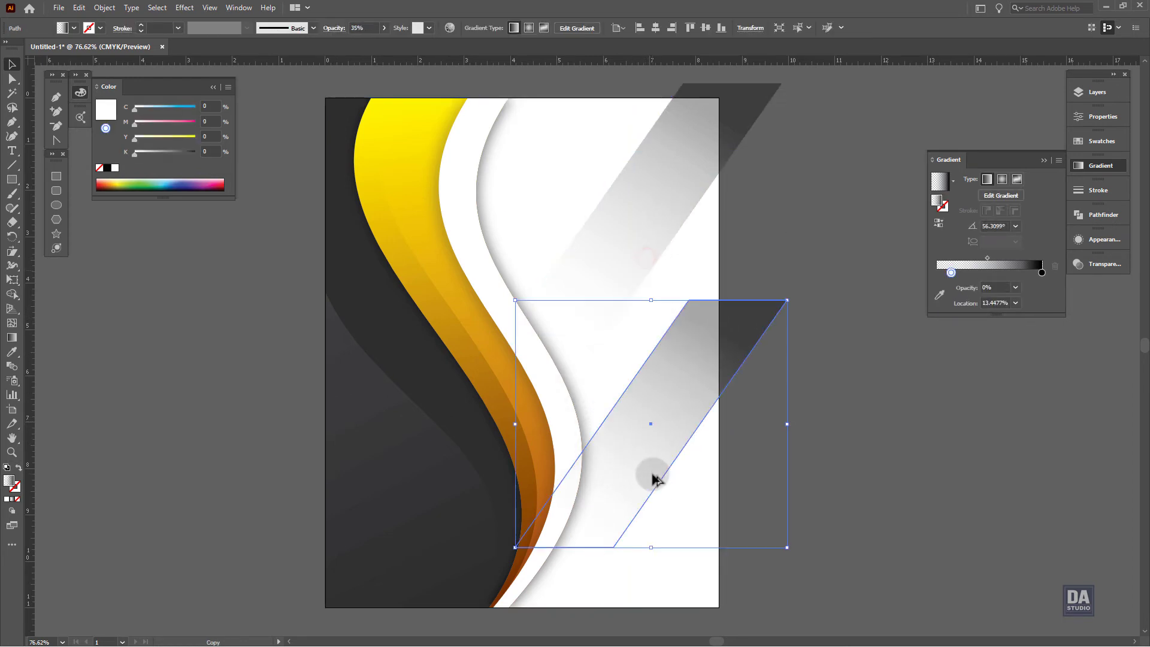
{"action": "left_click", "coordinate": [585, 363], "text": "ctrl+alt"}
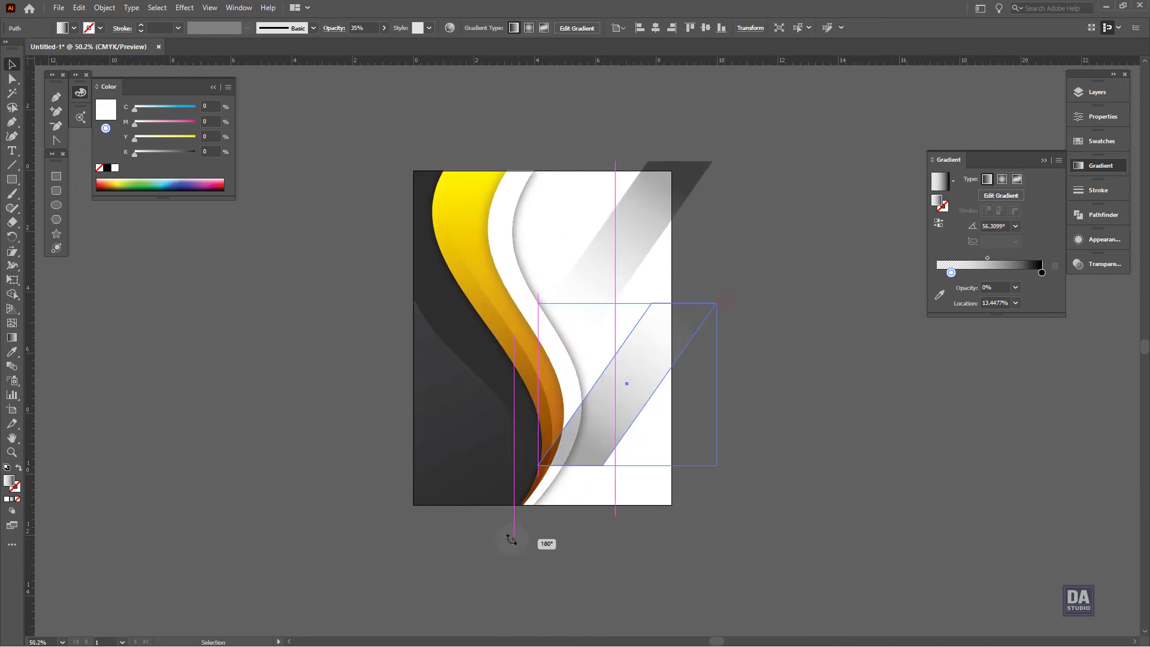
{"action": "left_click_drag", "start_coordinate": [723, 303], "coordinate": [515, 539]}
{"action": "left_click_drag", "start_coordinate": [588, 420], "coordinate": [563, 507]}
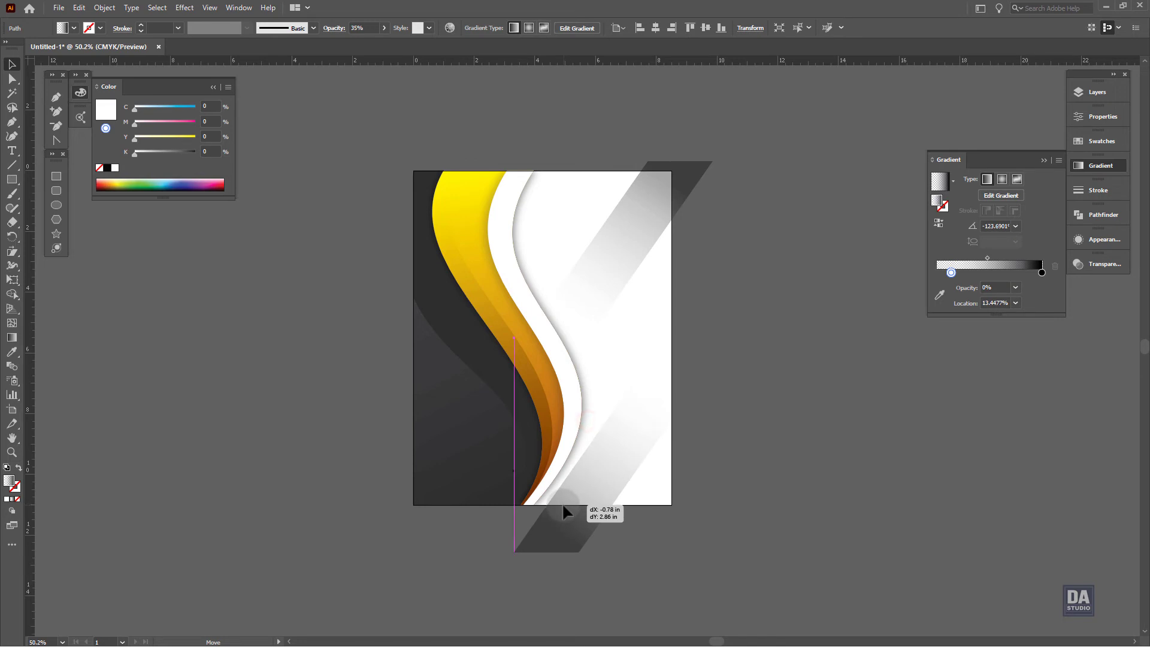
{"action": "left_click", "coordinate": [725, 455]}
Draw an 8.5 × 11 in rectangle covering the whole artboard
{"action": "scroll", "coordinate": [686, 443], "scroll_direction": "up", "scroll_amount": 1}
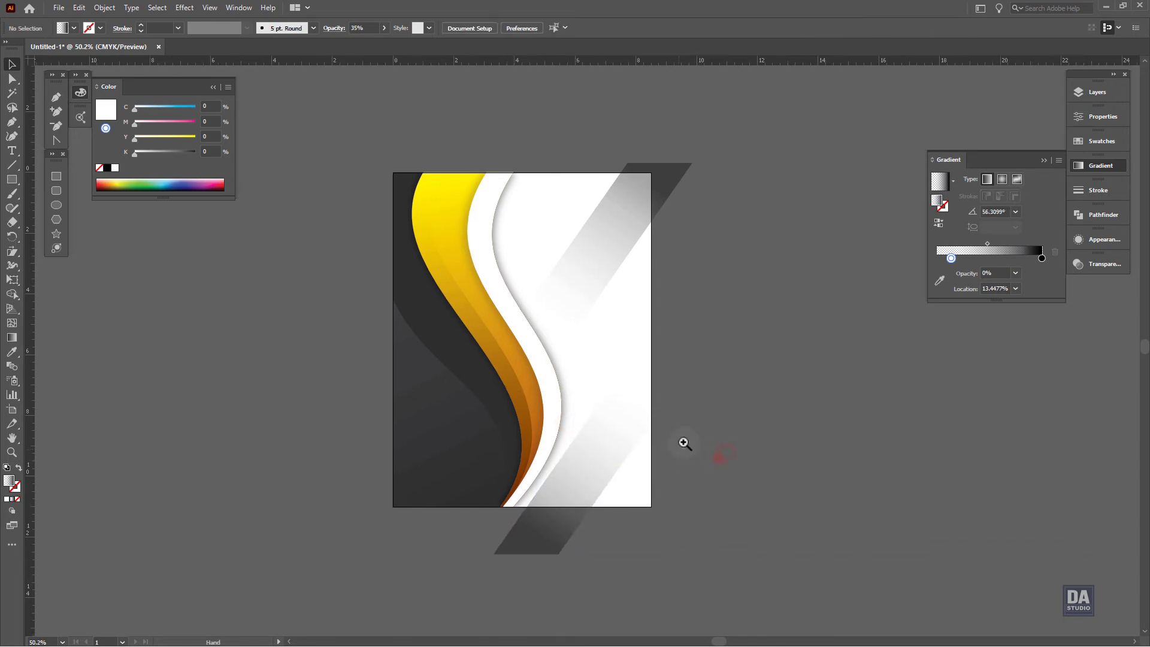
{"action": "left_click_drag", "start_coordinate": [691, 444], "coordinate": [704, 448]}
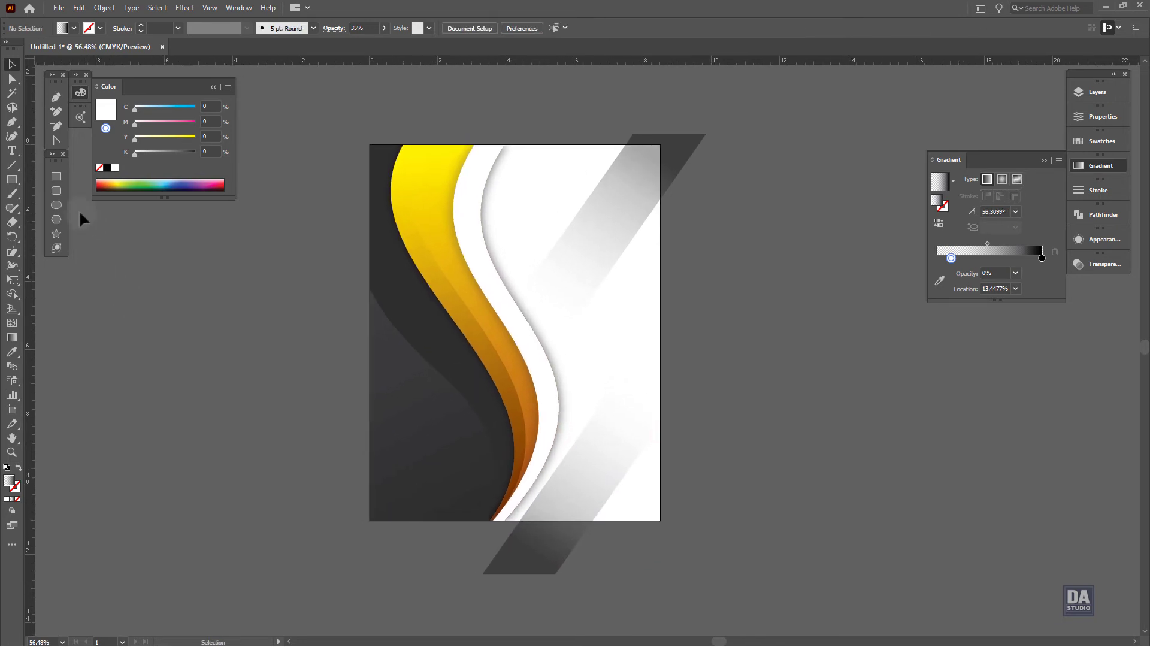
{"action": "left_click", "coordinate": [59, 179]}
{"action": "mouse_move", "coordinate": [370, 144]}
{"action": "left_mouse_down"}
{"action": "mouse_move", "coordinate": [614, 478]}
{"action": "mouse_move", "coordinate": [661, 520]}
{"action": "left_mouse_up"}
Fill the temporary rectangle solid white and select it with both diagonal stripes
{"action": "key", "text": "v"}
{"action": "left_click", "coordinate": [1102, 141]}
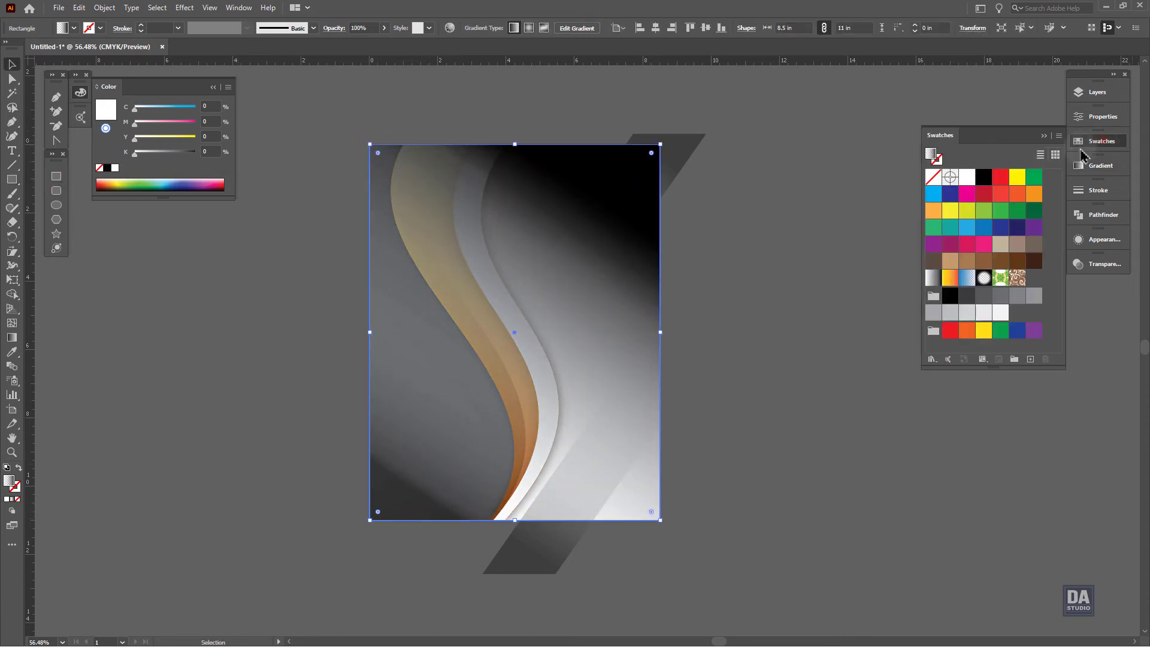
{"action": "left_click", "coordinate": [967, 177]}
{"action": "left_click", "coordinate": [766, 223]}
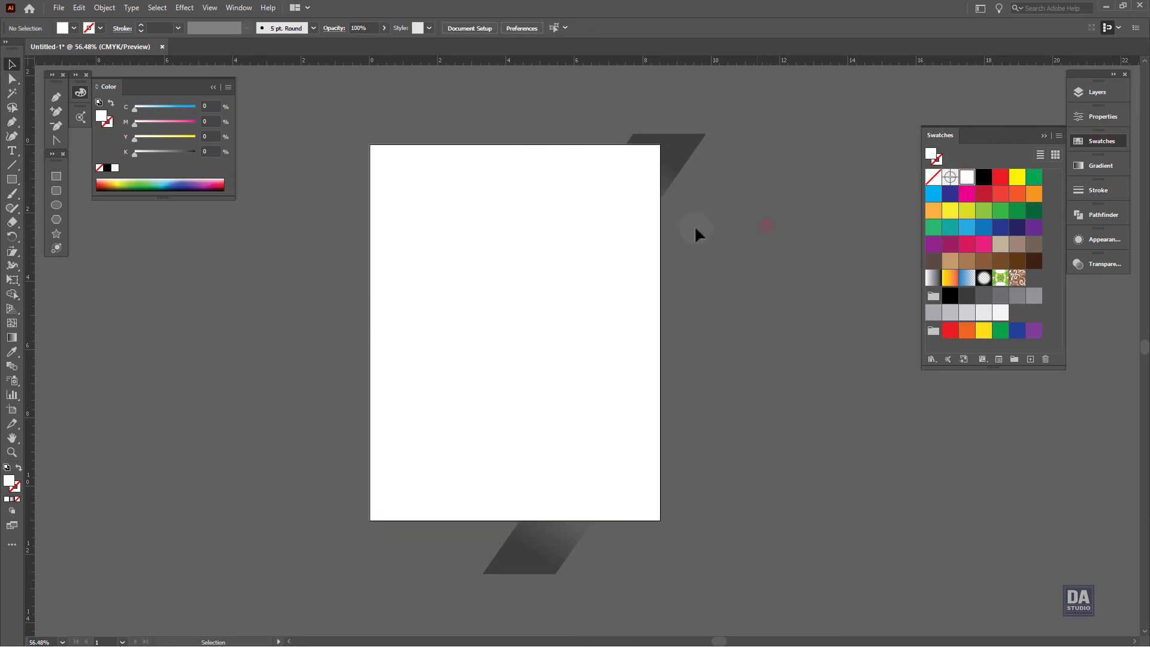
{"action": "left_click", "coordinate": [577, 237]}
{"action": "left_click", "coordinate": [664, 161]}
{"action": "left_click", "coordinate": [561, 543], "text": "shift"}
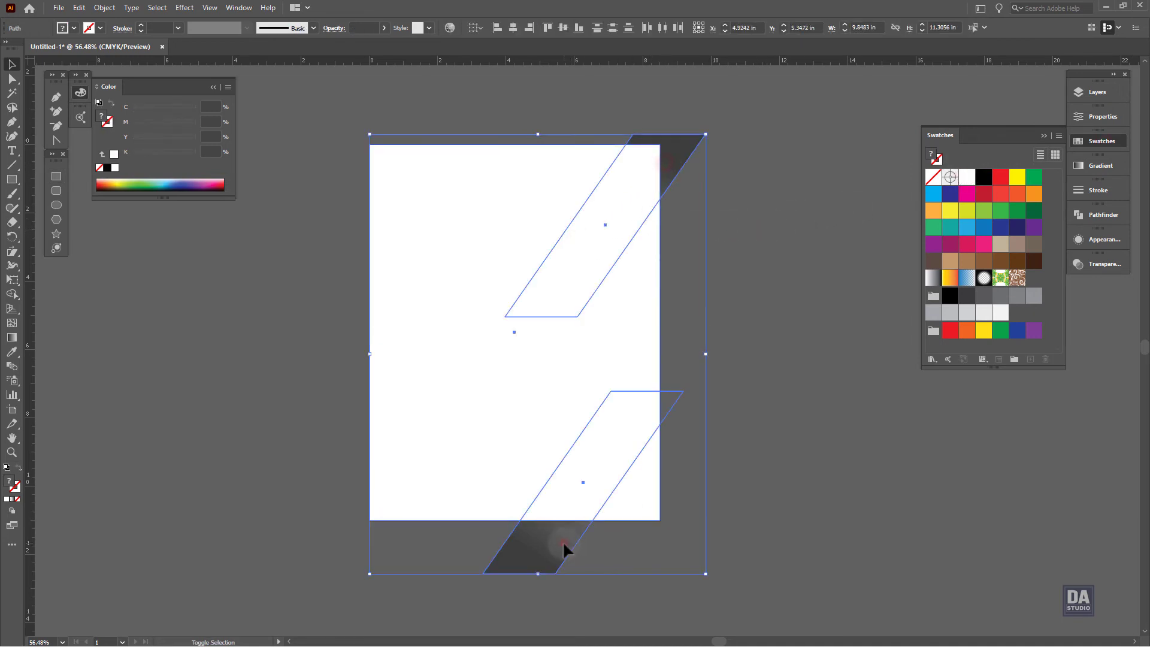
Shape Builder-delete the stripe parts past the bottom and right edges, then remove the white rectangle
{"action": "left_click", "coordinate": [12, 293]}
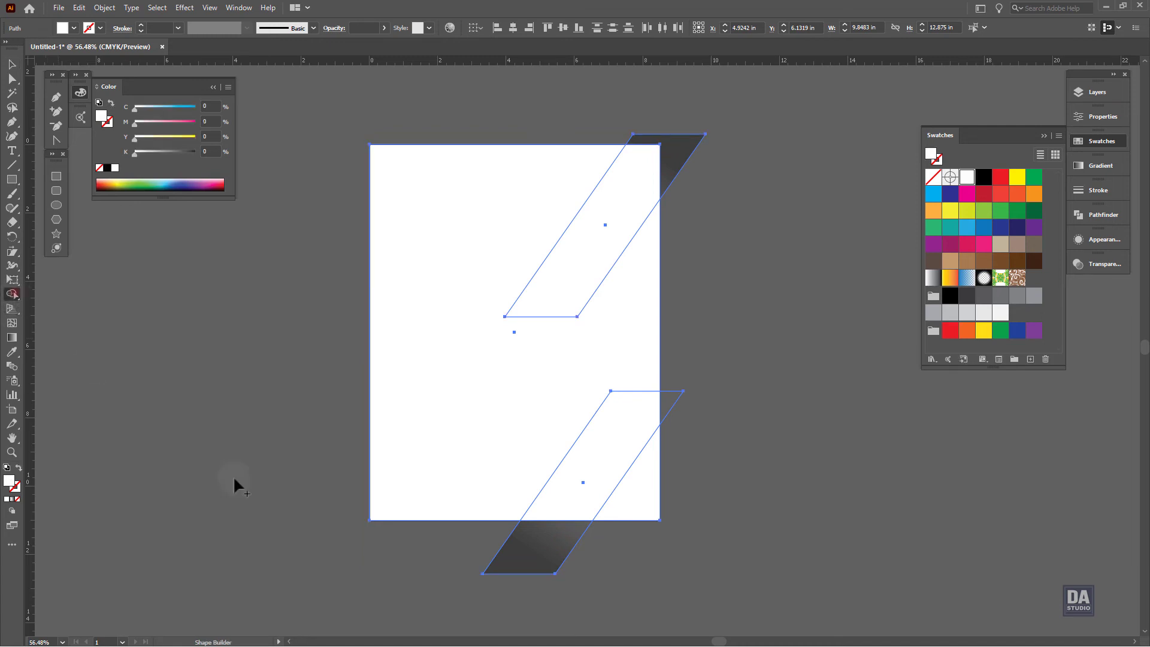
{"action": "left_click", "coordinate": [532, 549], "text": "alt"}
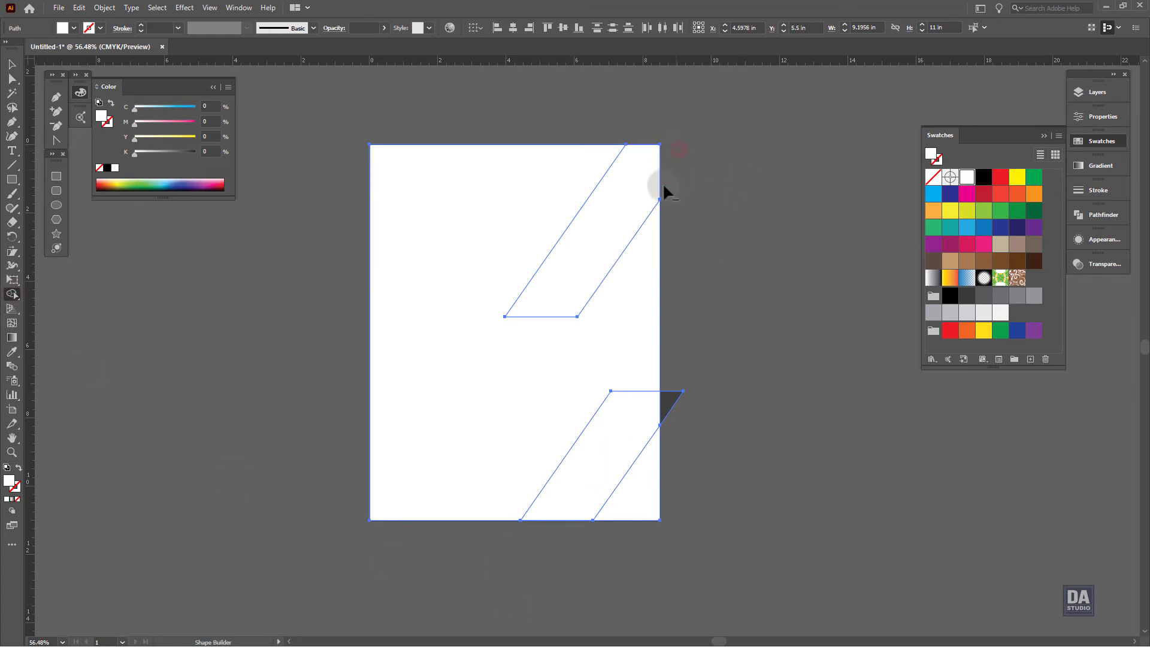
{"action": "left_click", "coordinate": [672, 400], "text": "alt"}
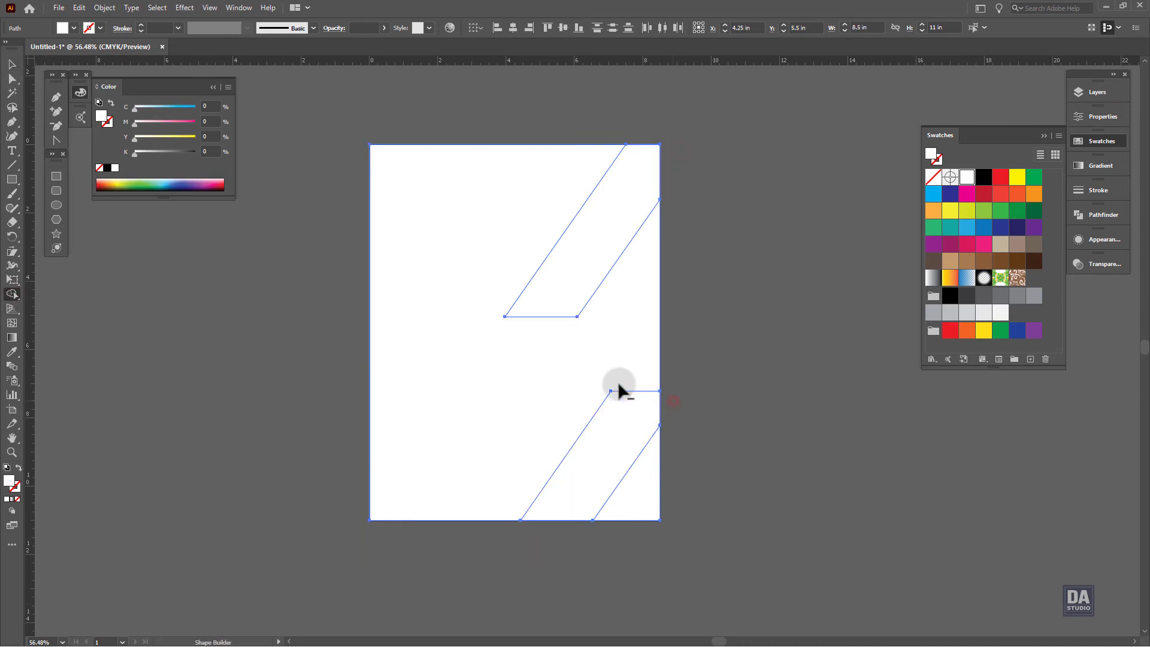
{"action": "left_click", "coordinate": [473, 396], "text": "alt"}
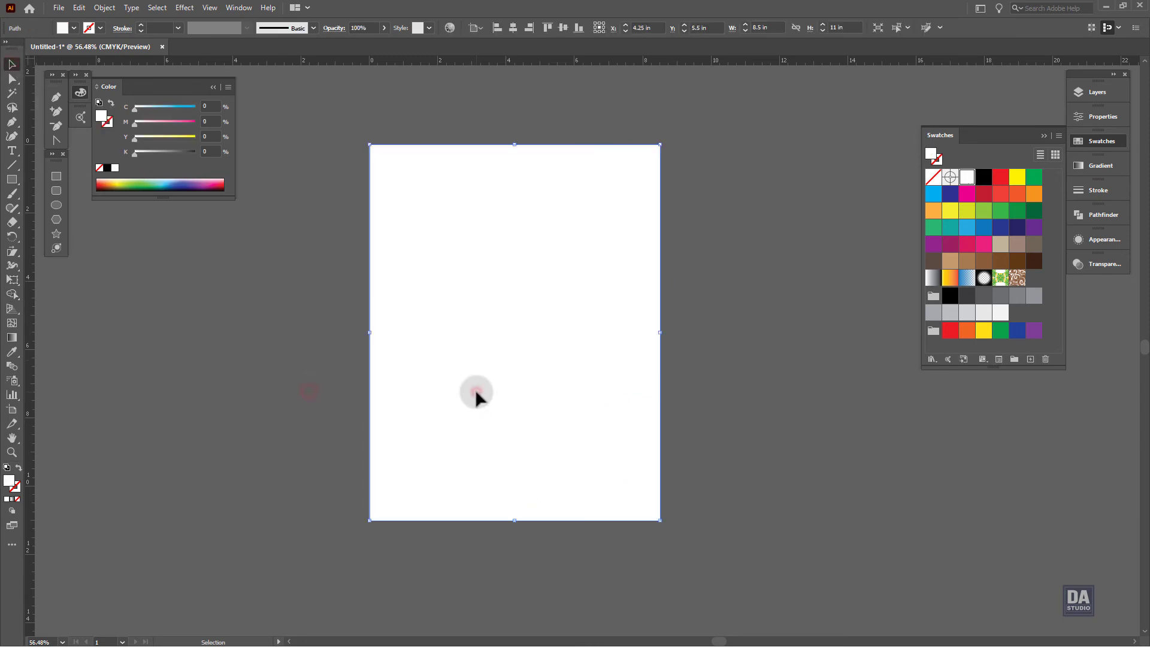
{"action": "key", "text": "v"}
{"action": "left_click", "coordinate": [613, 462]}
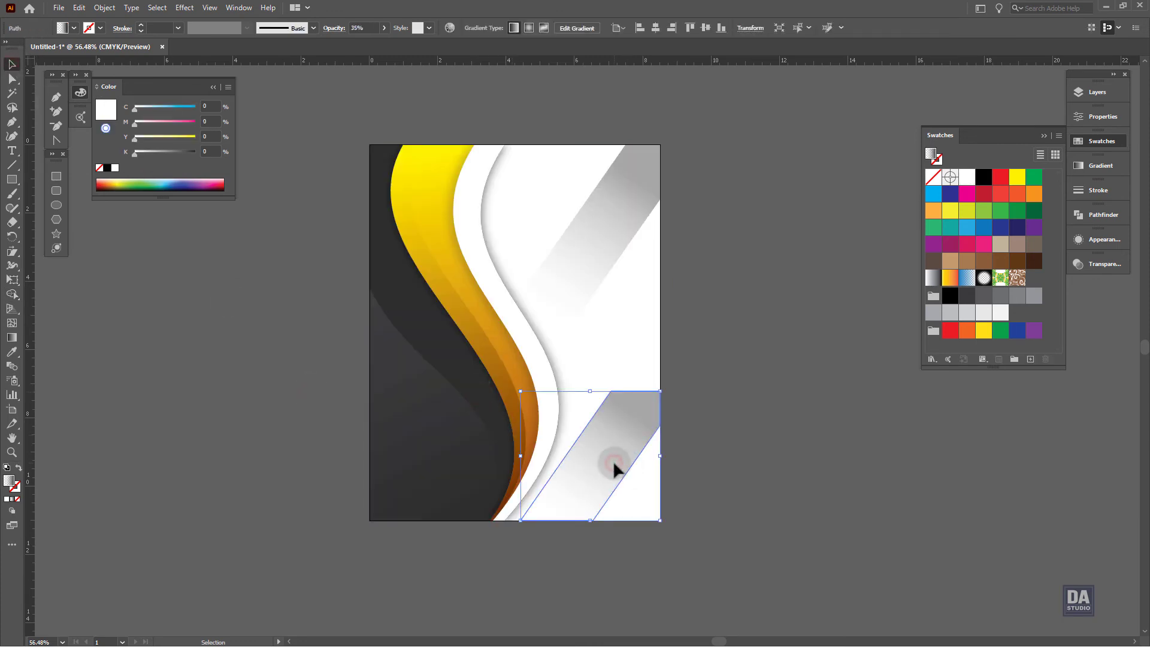
Redraw the lower stripe's gradient to run top to bottom
{"action": "key", "text": "g"}
{"action": "mouse_move", "coordinate": [661, 405]}
{"action": "left_mouse_down"}
{"action": "mouse_move", "coordinate": [588, 567]}
{"action": "mouse_move", "coordinate": [568, 558]}
{"action": "mouse_move", "coordinate": [639, 537]}
{"action": "left_mouse_up"}
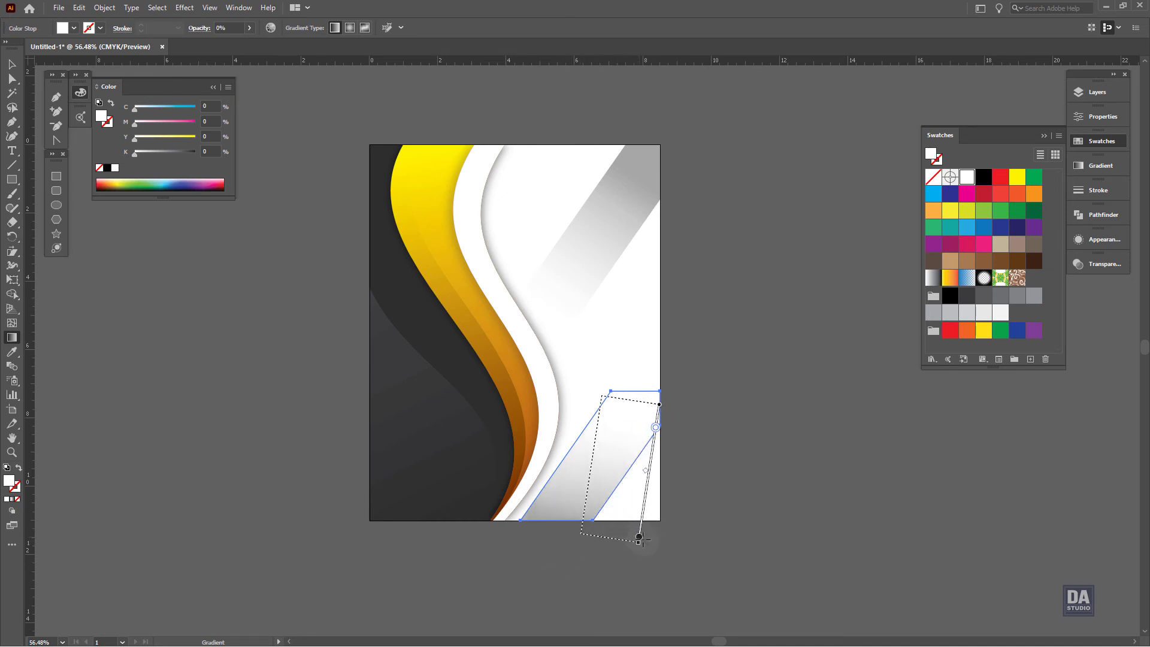
{"action": "left_click_drag", "start_coordinate": [594, 400], "coordinate": [587, 524]}
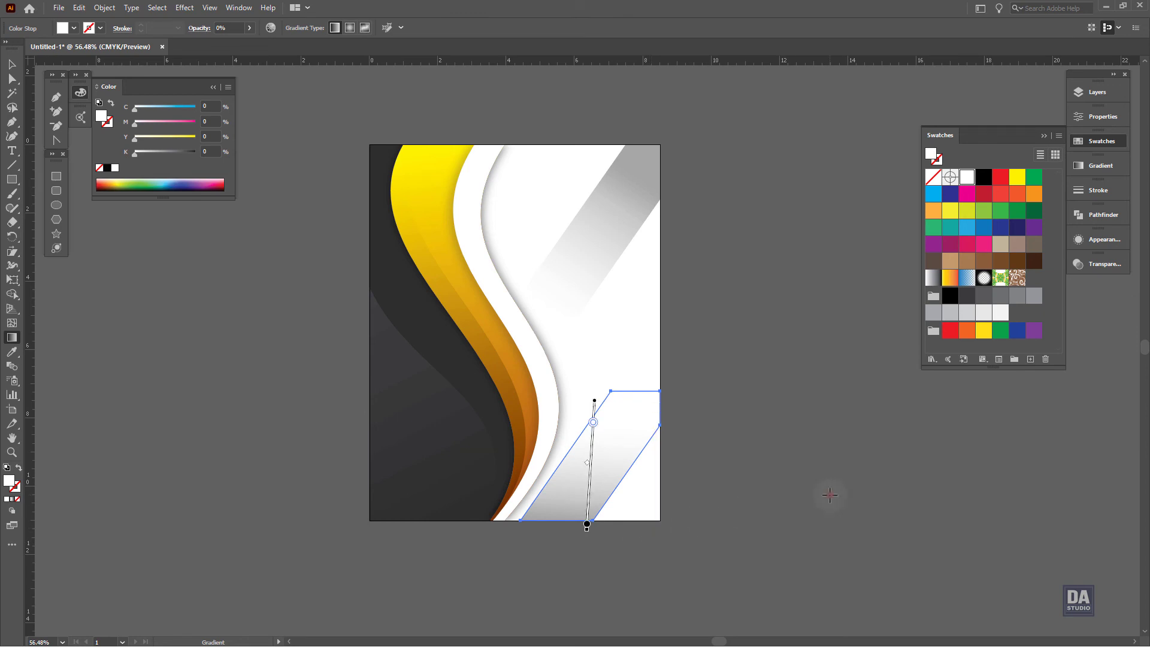
{"action": "left_click", "coordinate": [804, 495]}
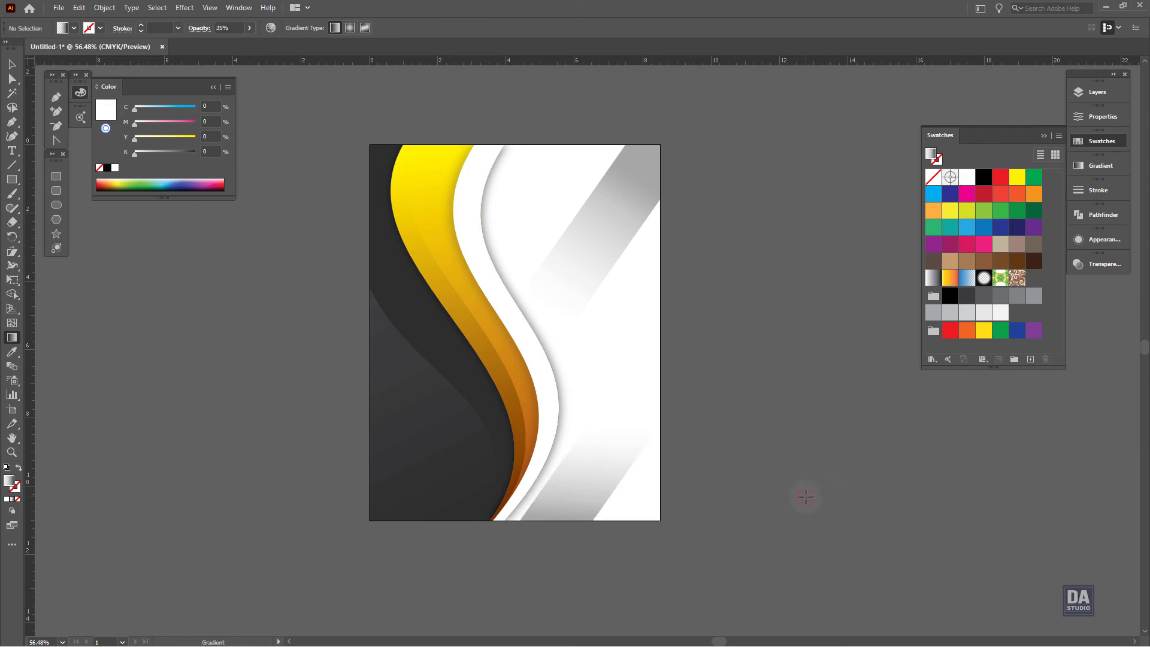
{"action": "left_click", "coordinate": [604, 473]}
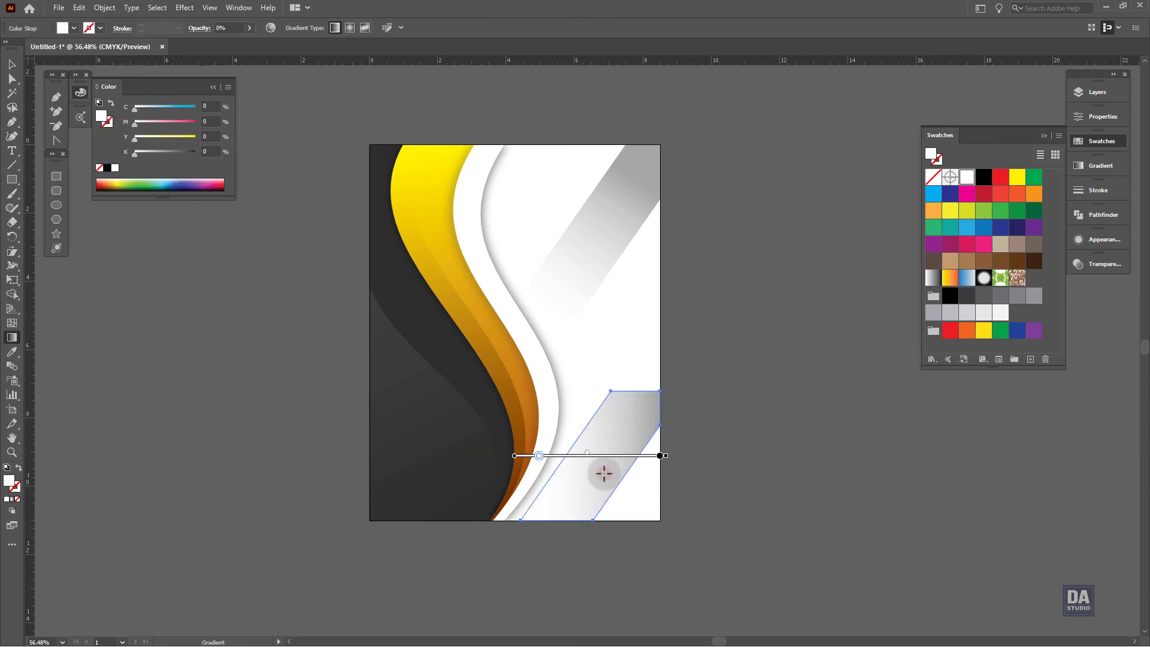
Lower both diagonal stripes' opacity to 21% in Transparency
{"action": "key", "text": "v"}
{"action": "left_click", "coordinate": [576, 233], "text": "shift"}
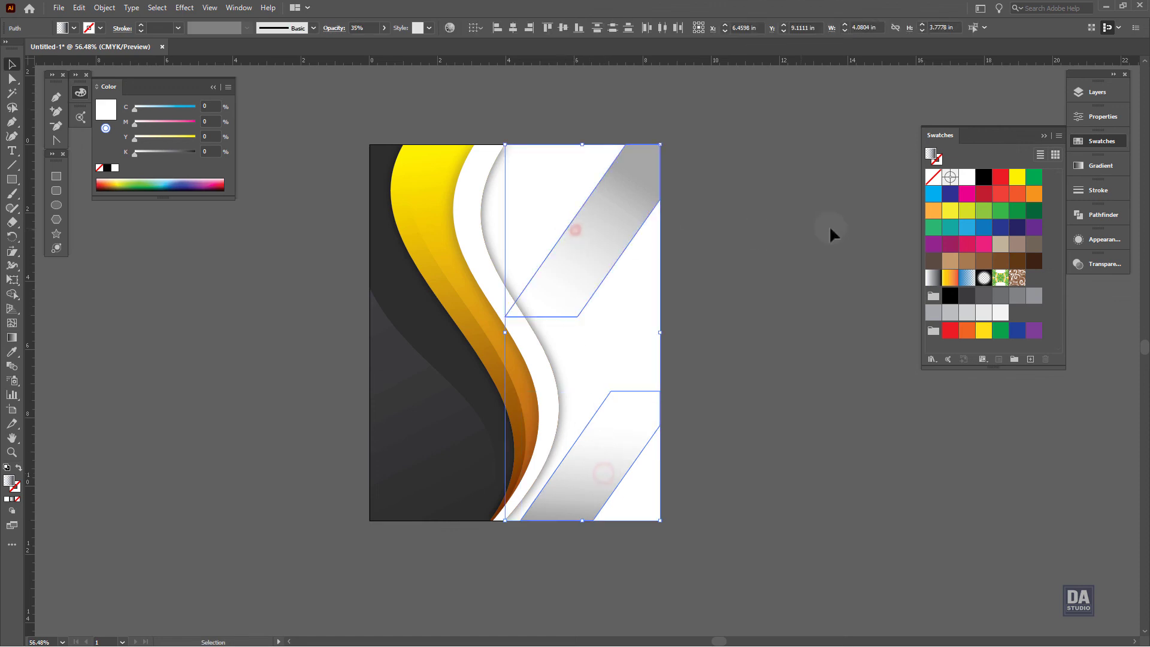
{"action": "left_click", "coordinate": [1100, 265]}
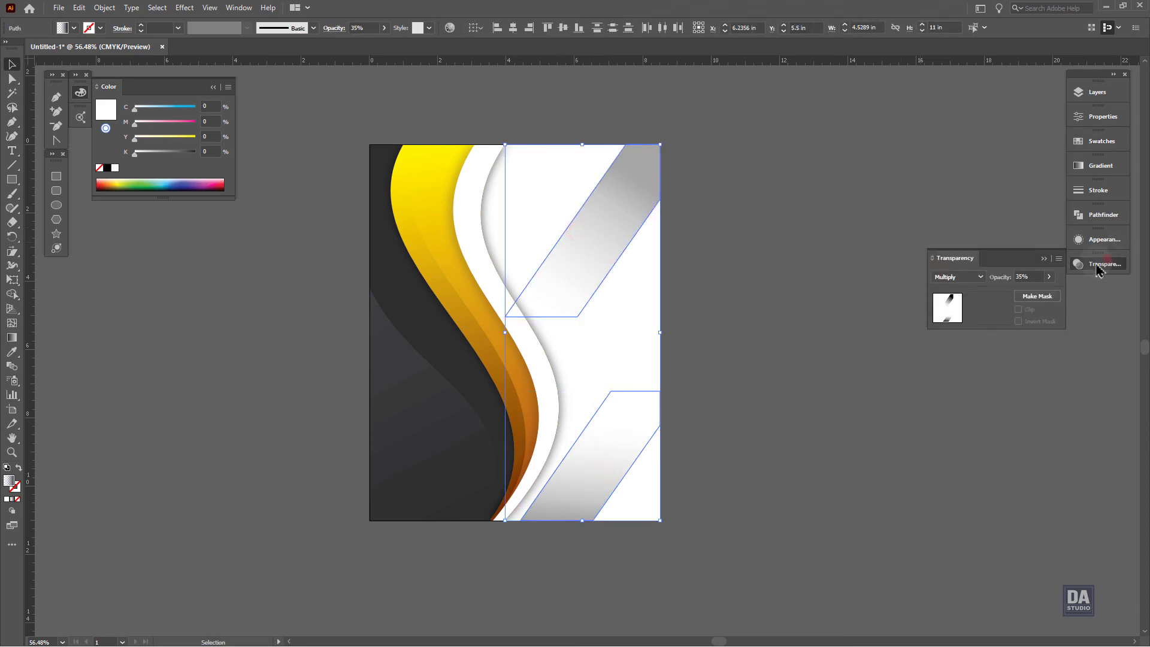
{"action": "left_click", "coordinate": [1049, 277]}
{"action": "left_click_drag", "start_coordinate": [1017, 297], "coordinate": [1016, 296]}
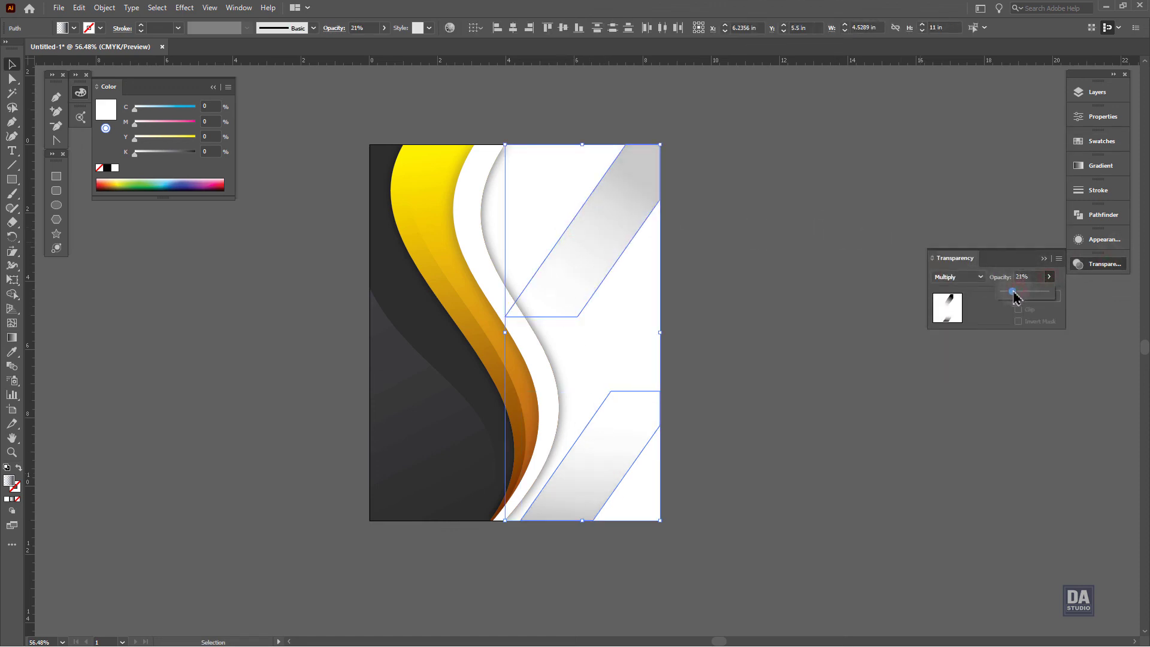
{"action": "left_click", "coordinate": [891, 331]}
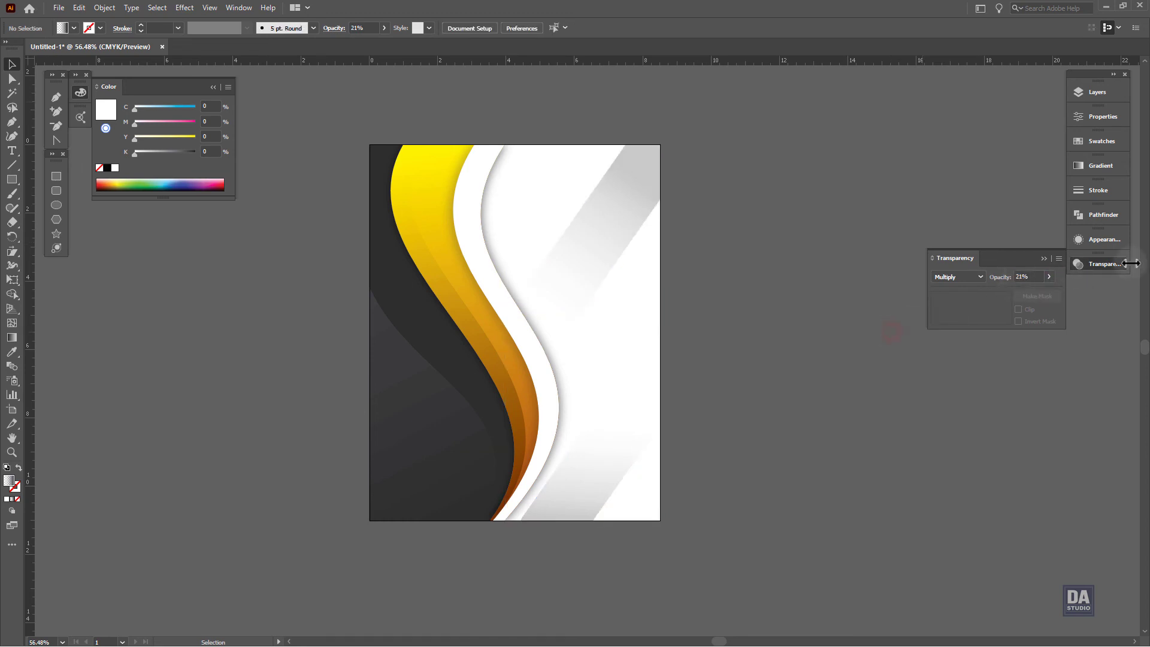
{"action": "left_click", "coordinate": [1104, 264]}
Unhide the brochure text <Group> inside Layer 1 in the Layers panel
{"action": "left_click", "coordinate": [778, 304]}
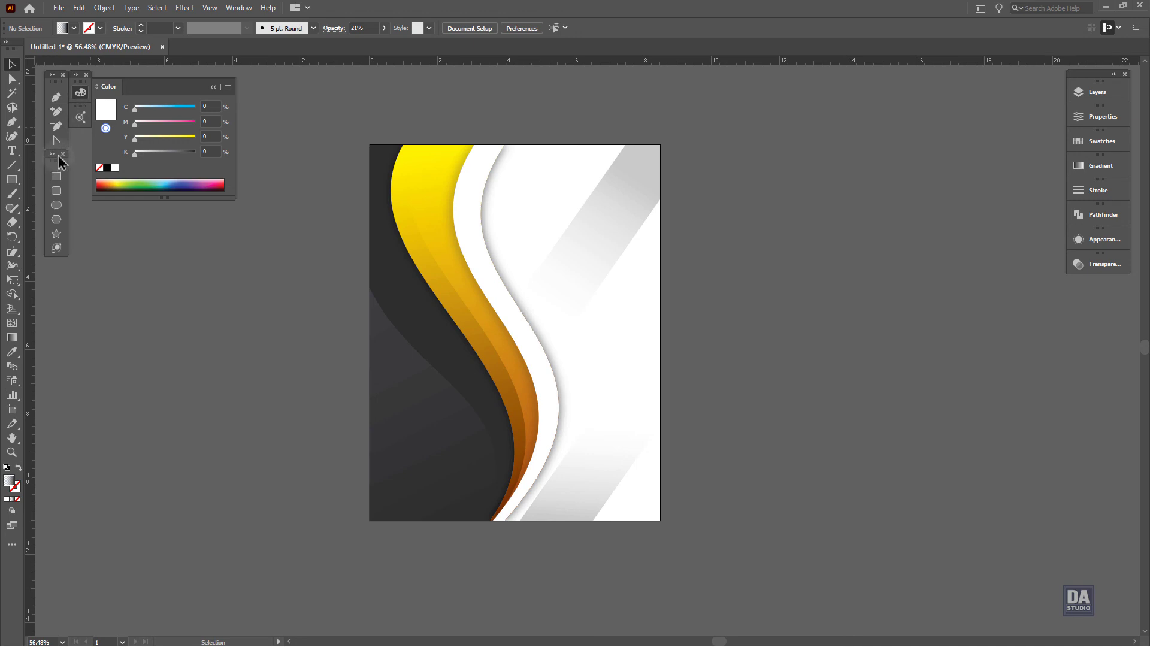
{"action": "left_click", "coordinate": [1100, 93]}
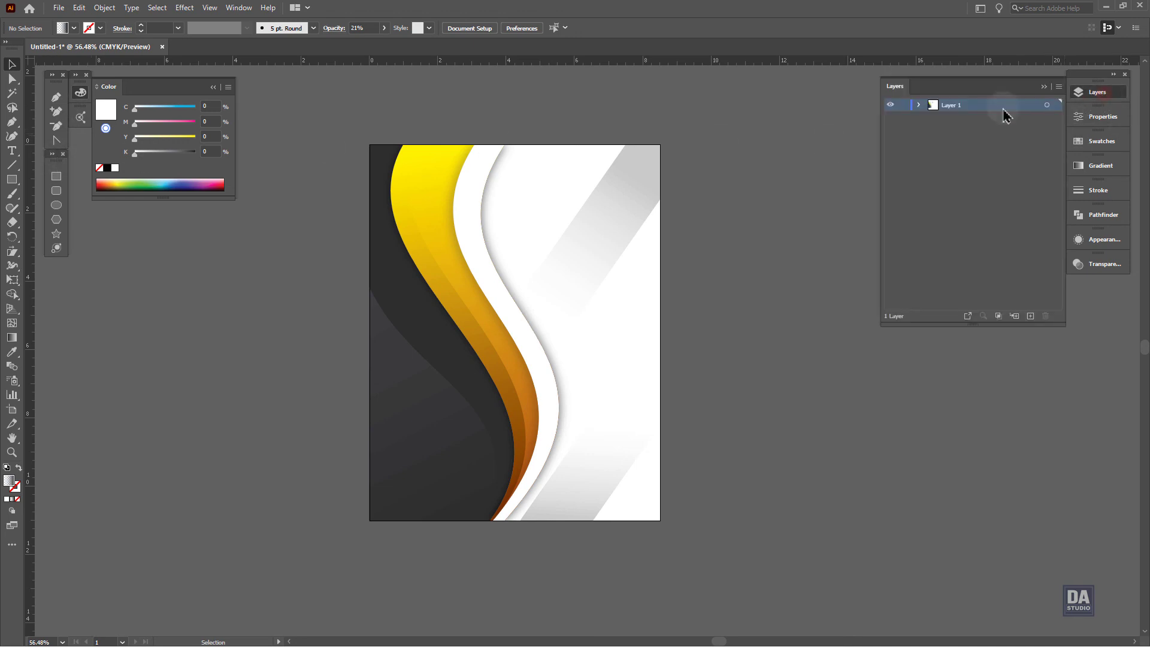
{"action": "left_click", "coordinate": [920, 105]}
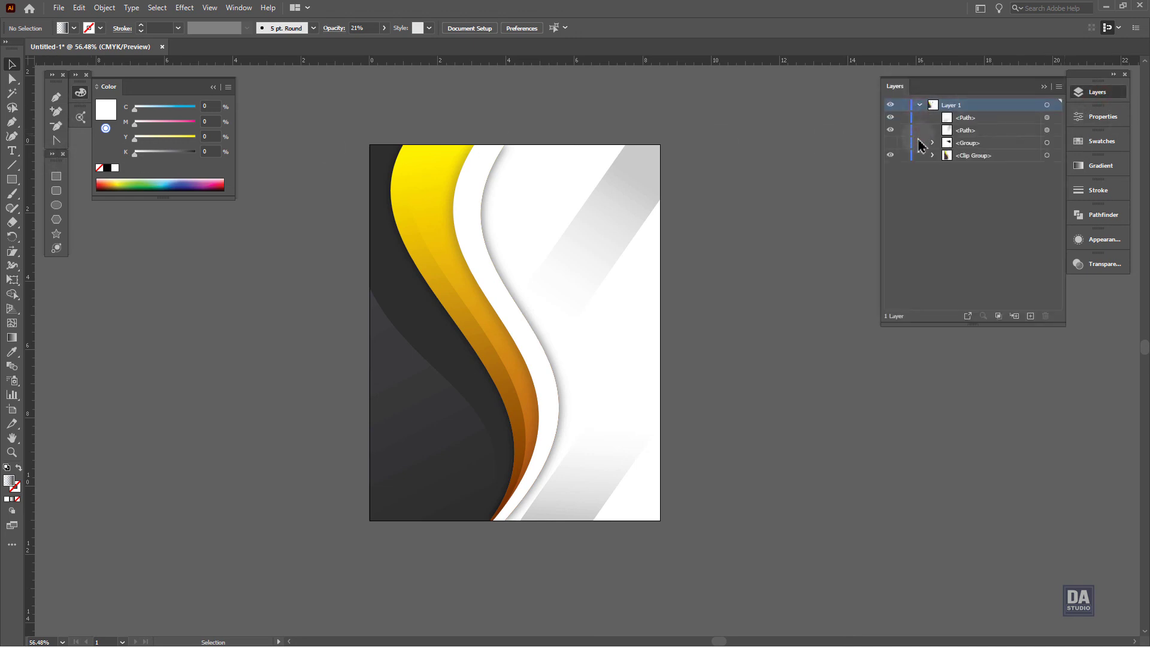
{"action": "left_click", "coordinate": [891, 142]}
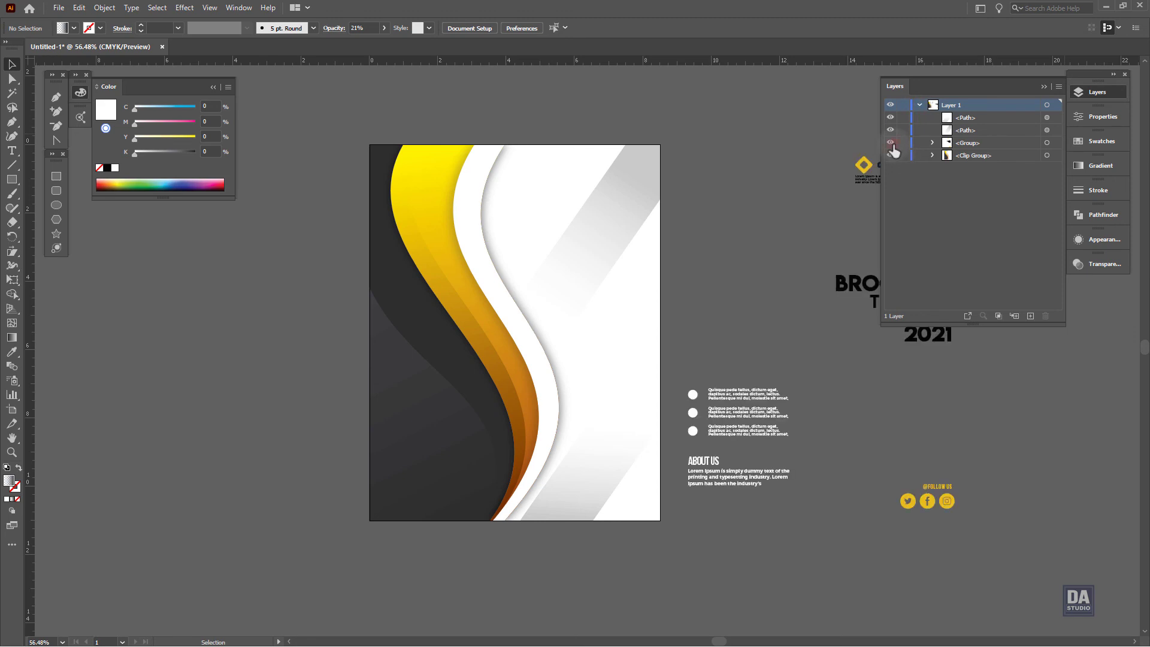
{"action": "left_click", "coordinate": [1089, 93]}
Move the brochure text group onto the artboard and to the top of Layer 1
{"action": "left_click_drag", "start_coordinate": [926, 308], "coordinate": [623, 311]}
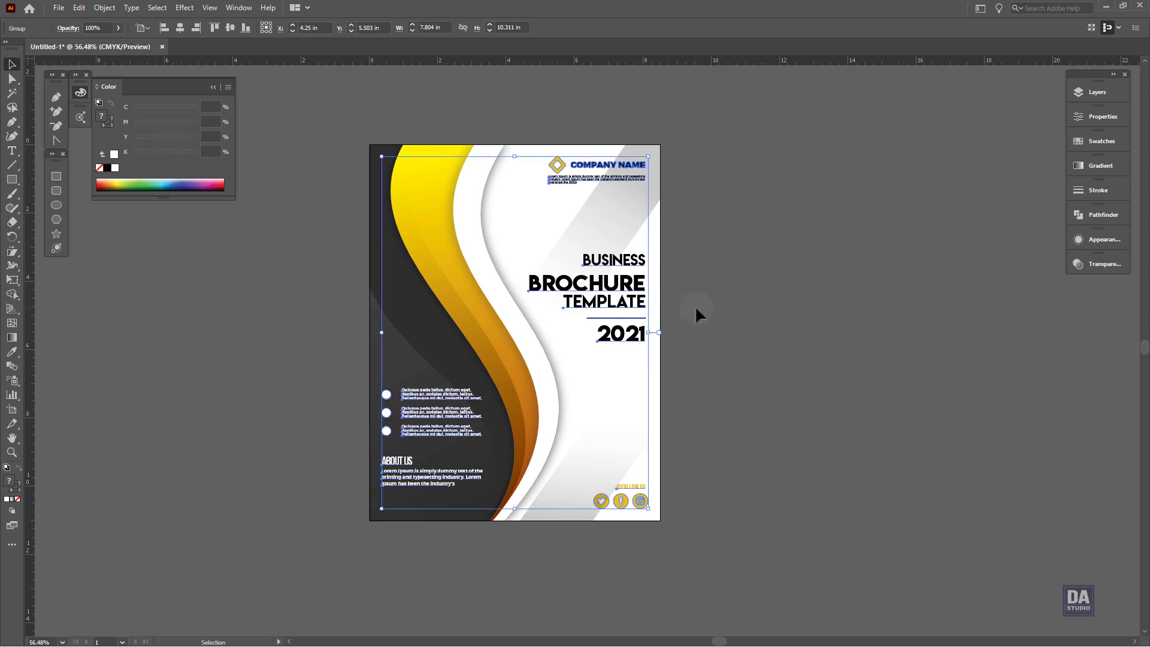
{"action": "left_click", "coordinate": [1098, 92]}
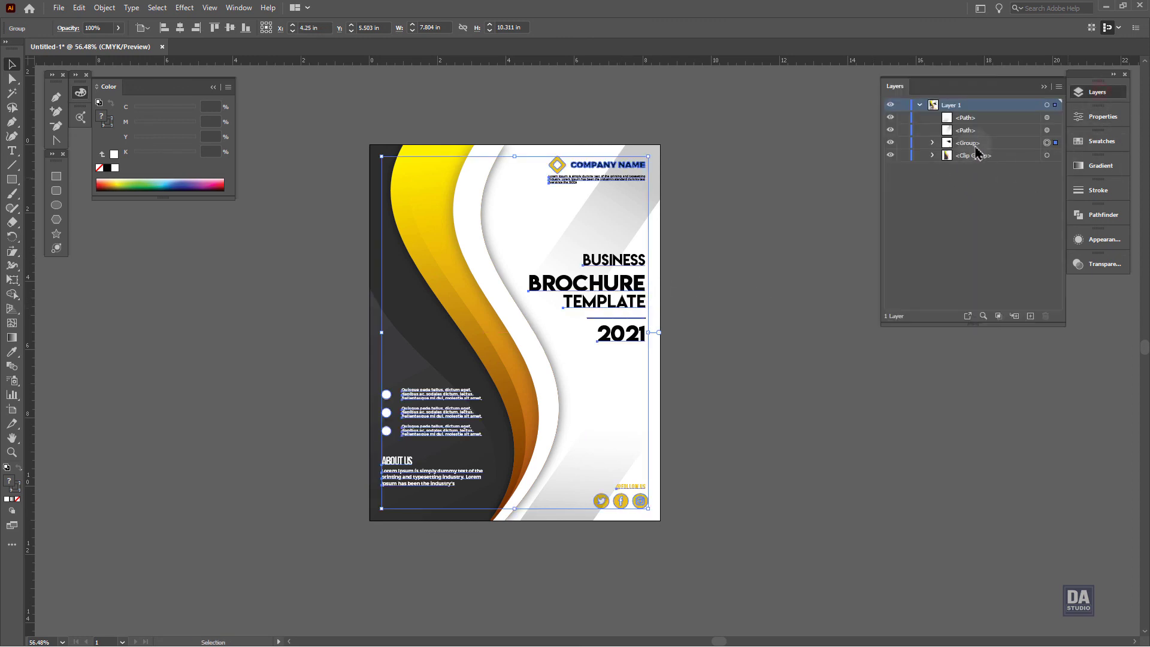
{"action": "left_click_drag", "start_coordinate": [977, 144], "coordinate": [983, 112]}
Deselect and zoom in twice to inspect the finished cover
{"action": "left_click", "coordinate": [803, 180]}
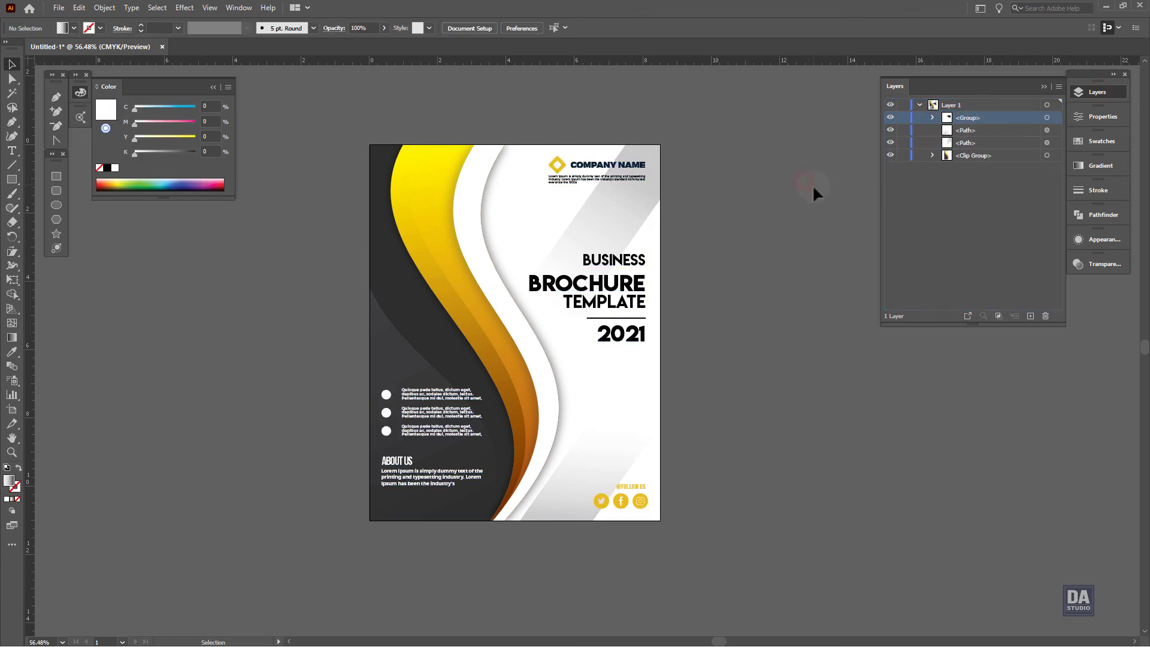
{"action": "key", "text": "z"}
{"action": "left_click", "coordinate": [668, 285]}
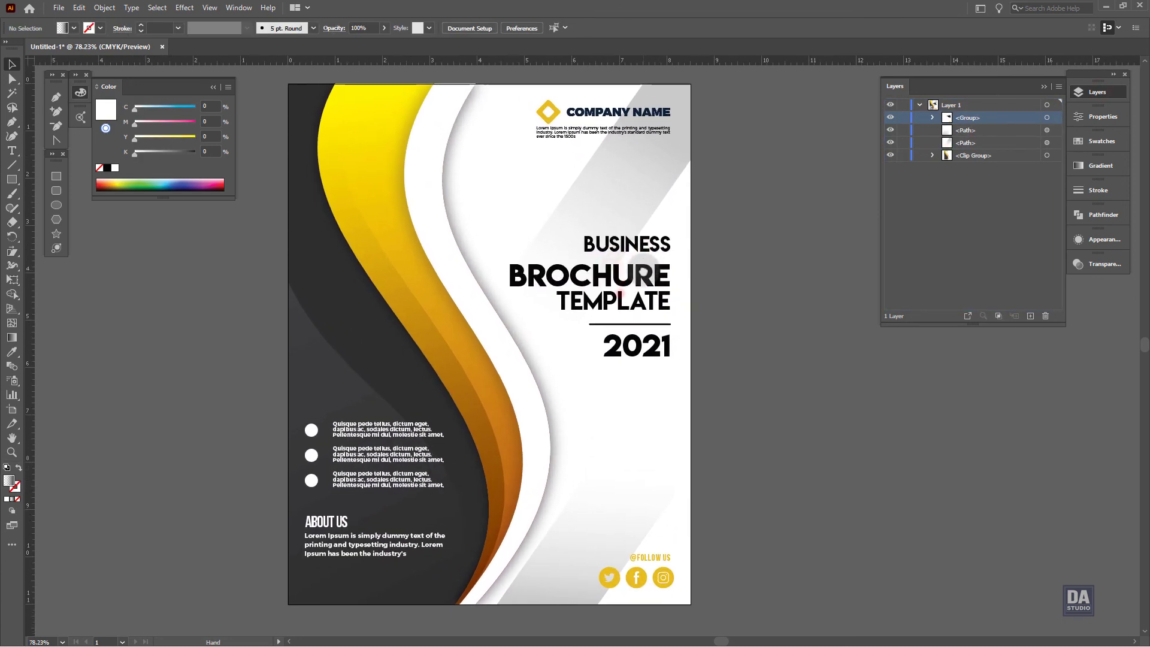
{"action": "left_click", "coordinate": [667, 285]}
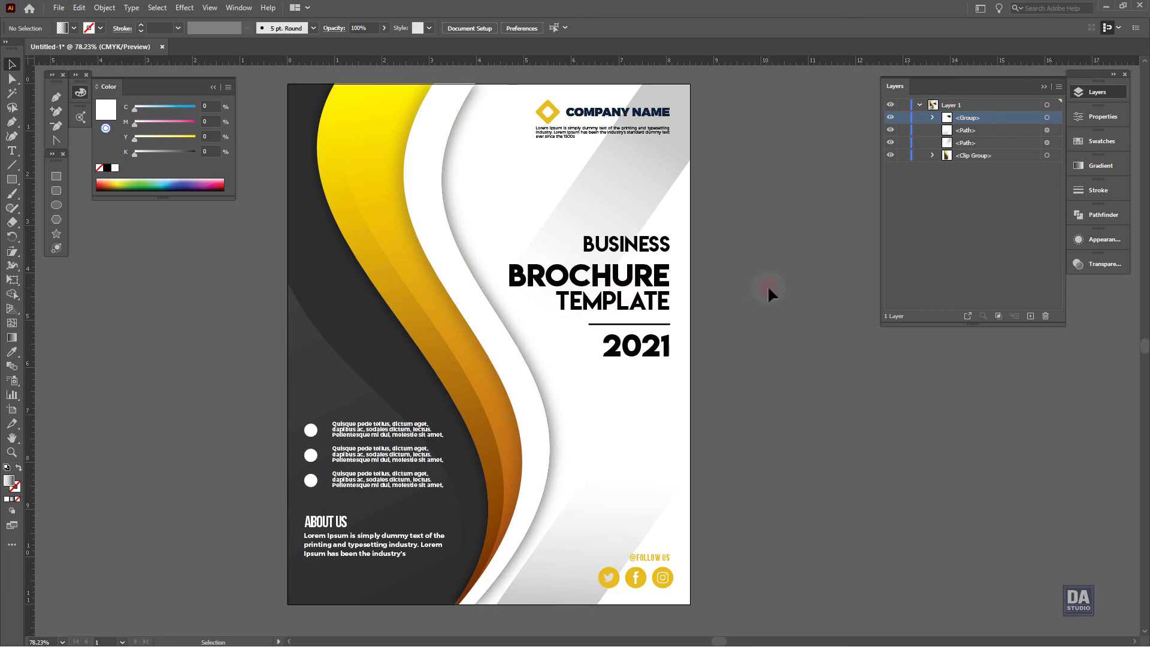